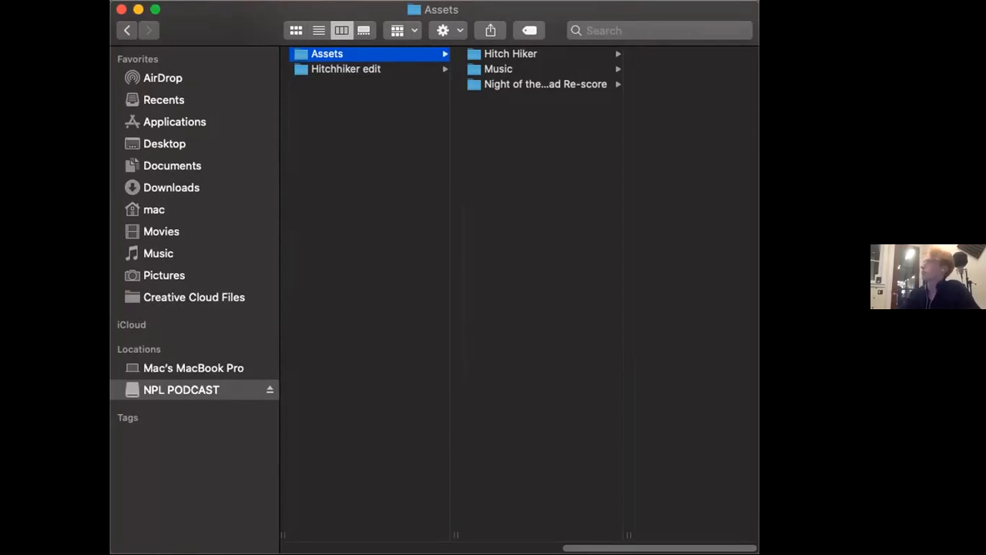
Look through the Hitch Hiker, Music and Night of the Living Dead Re-score folders inside Assets
left_click(499, 69)
left_click(462, 54)
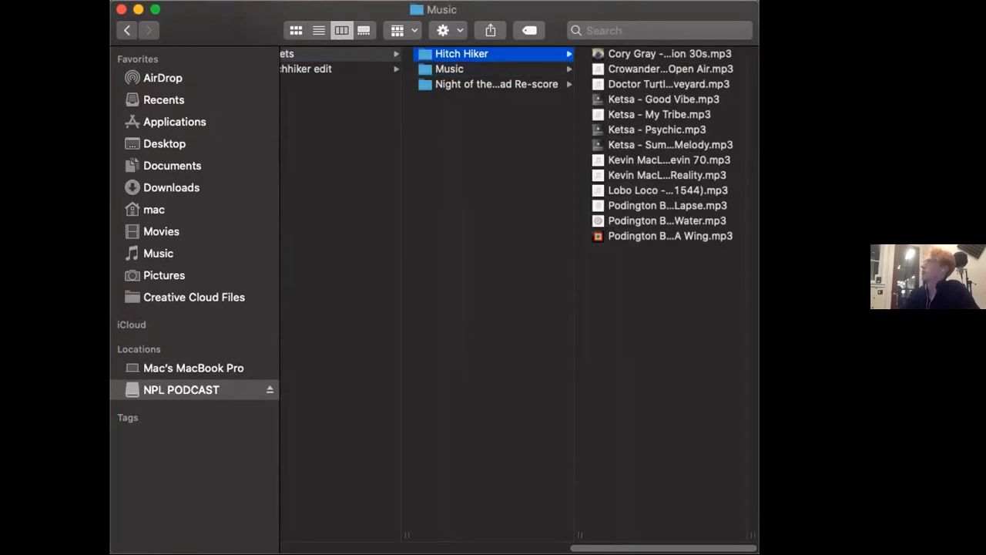
left_click(497, 85)
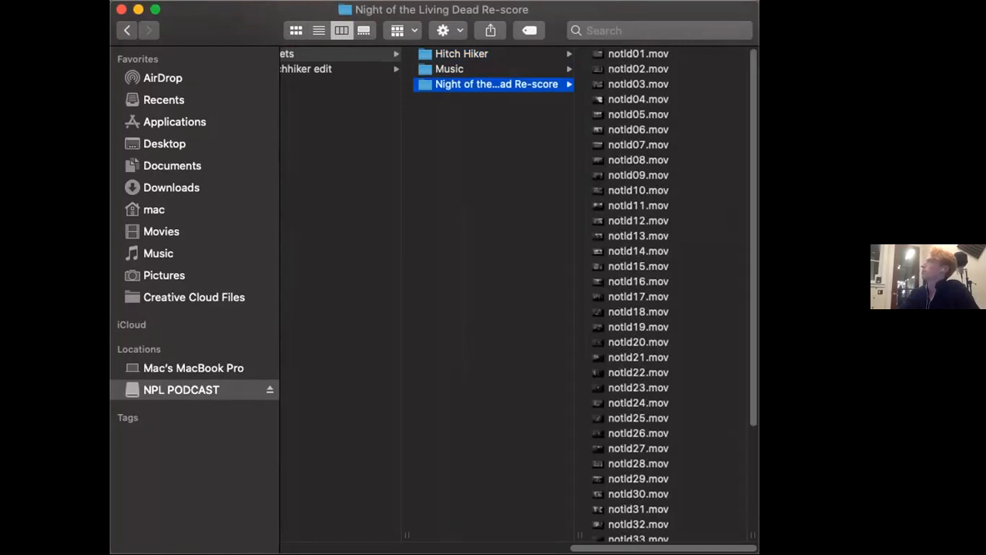
key("Left")
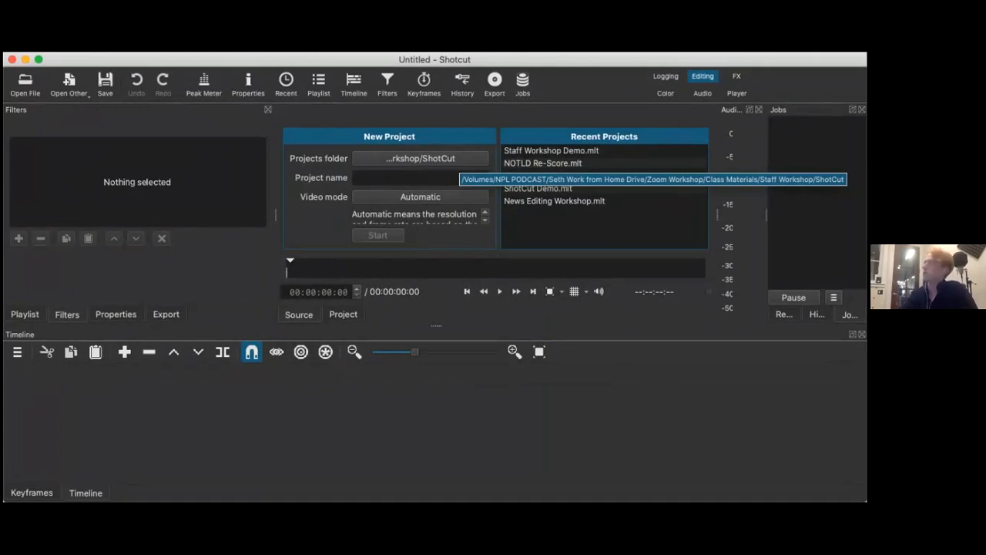
Create a folder named Shotcut Project inside Staff Workshop and set it as the projects folder
left_click(420, 158)
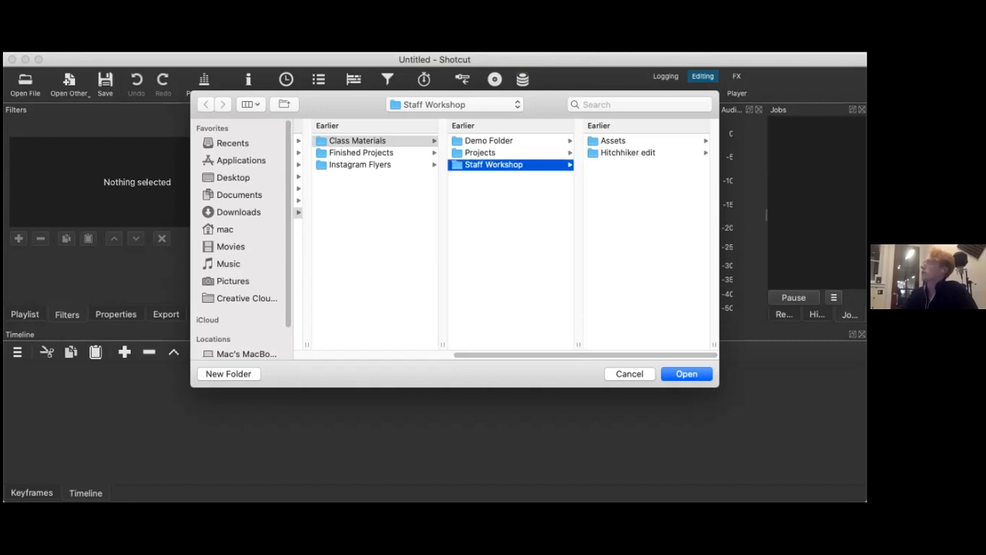
left_click(614, 141)
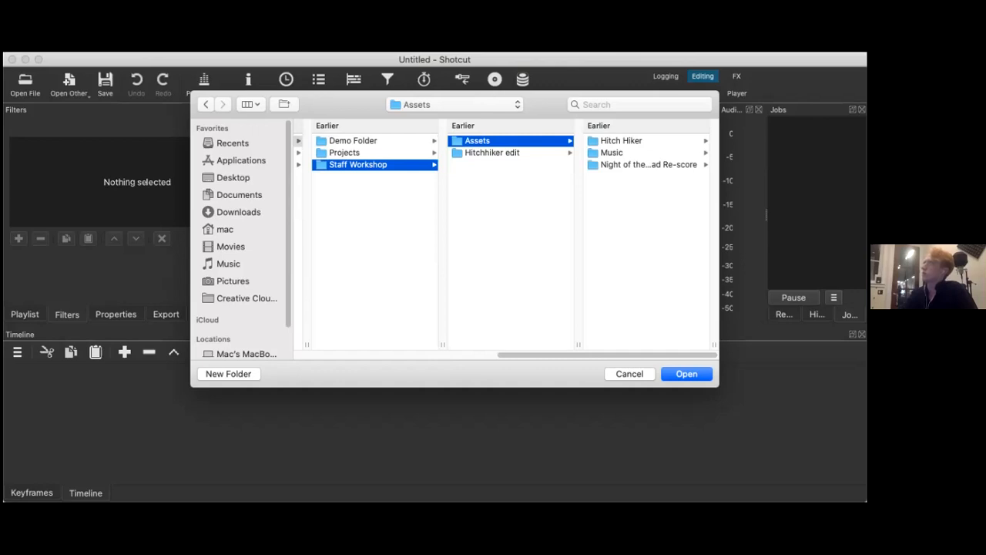
left_click(358, 165)
left_click(229, 374)
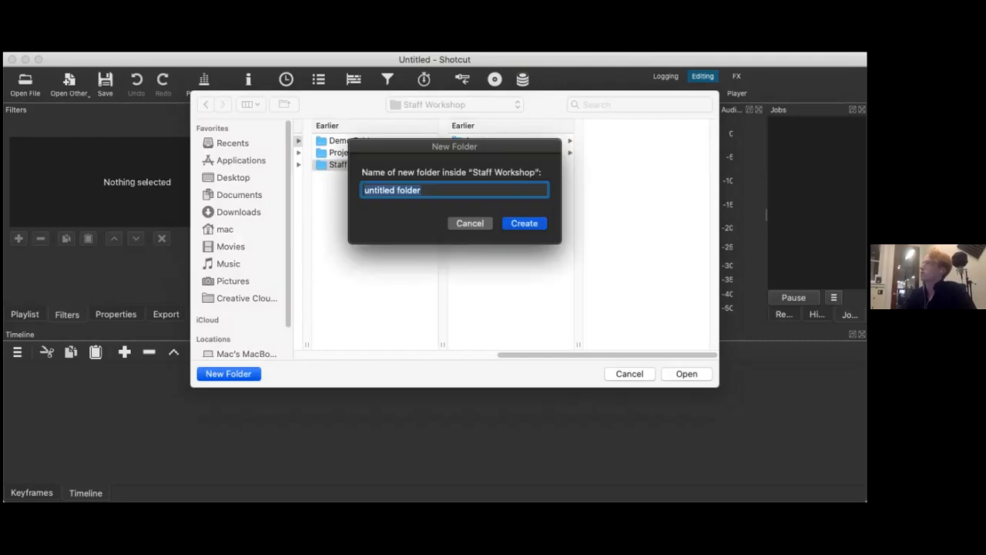
type("P")
key("BackSpace")
type("Shotcut Project")
key("Return")
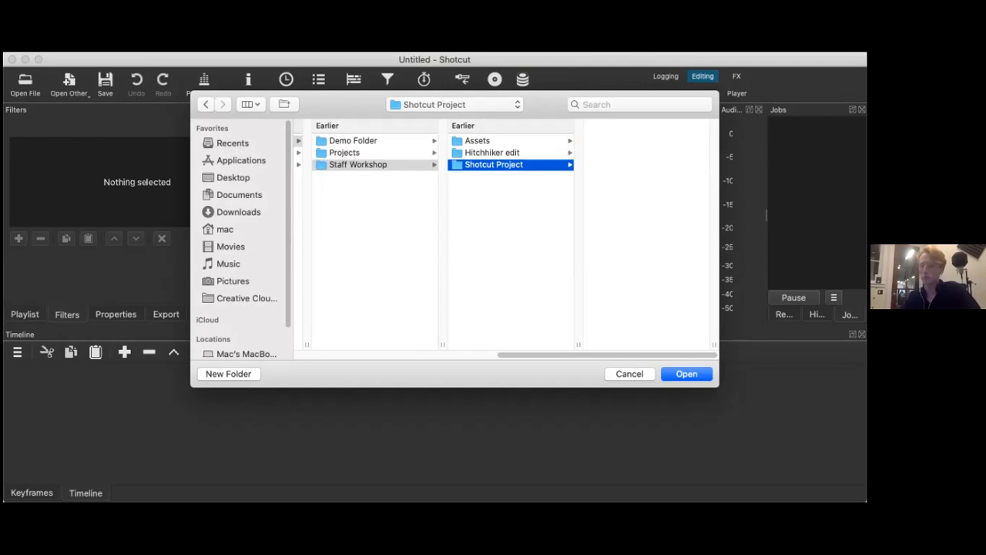
key("Return")
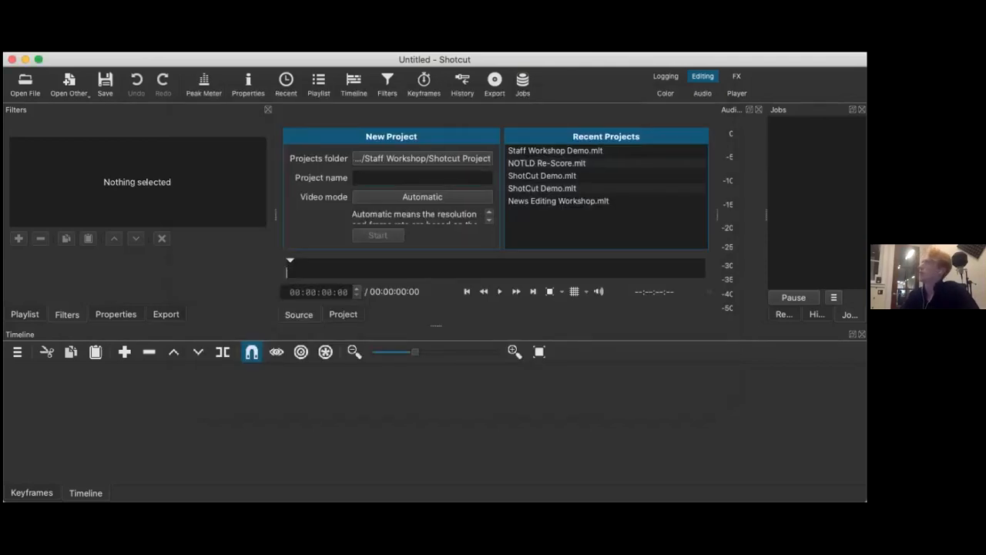
Start a new project named Staff Demo and show its playlist
type("Staff Demo")
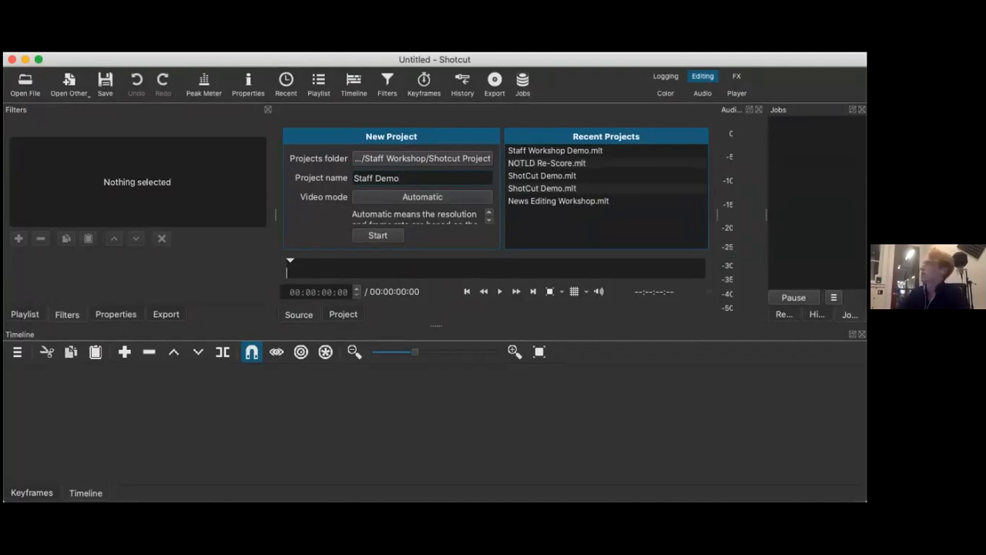
key("Return")
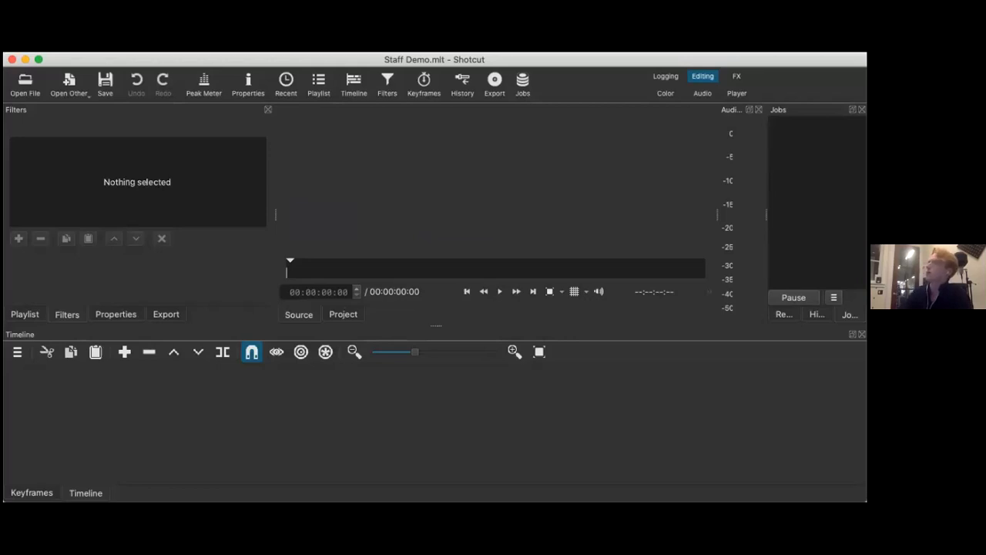
left_click(25, 315)
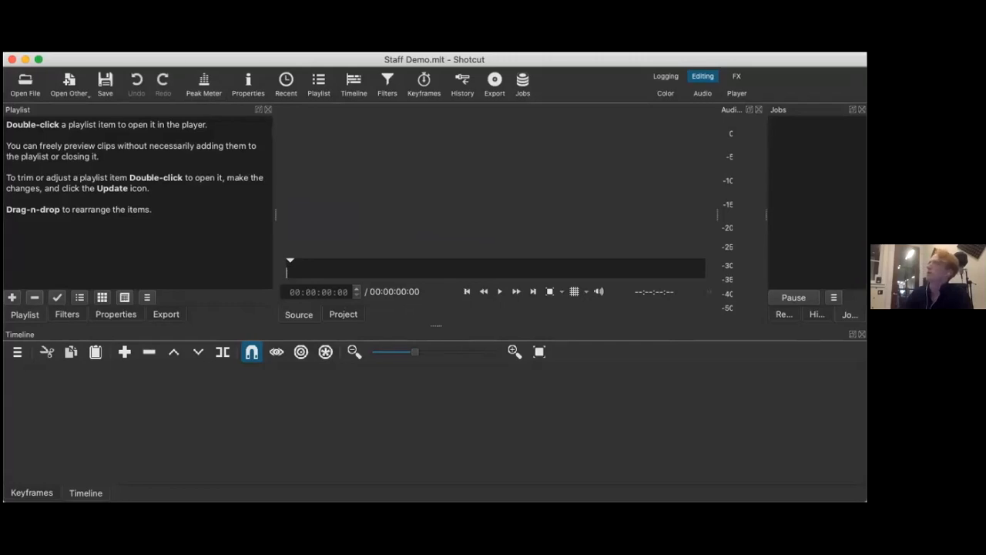
left_click(80, 45)
mouse_move(108, 45)
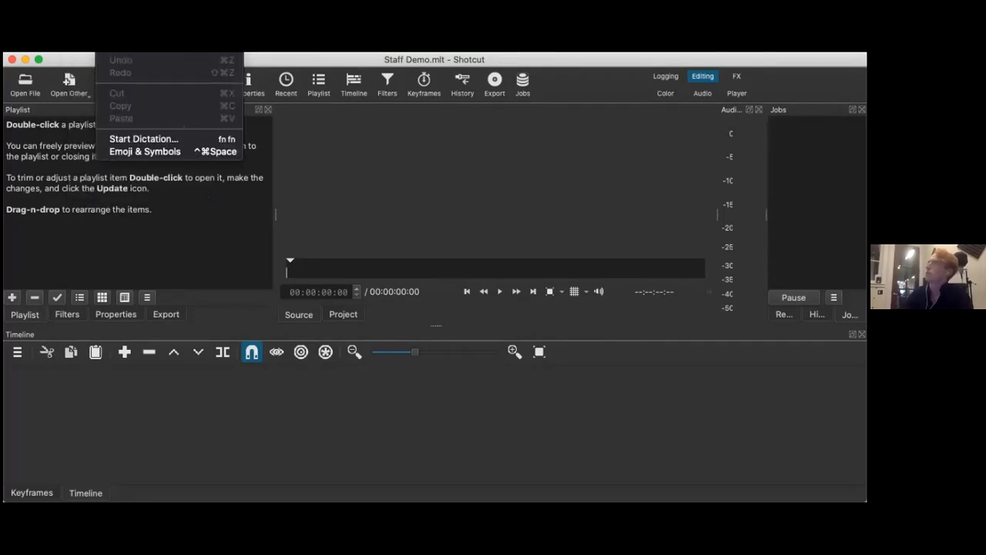
key("Escape")
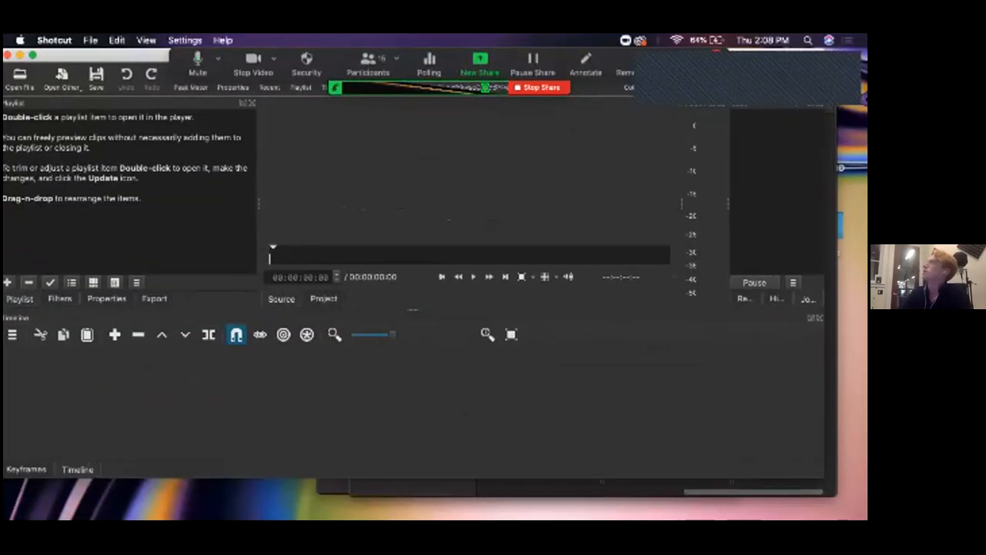
Switch to Finder and add all three subfolders of Assets to the Shotcut playlist
left_click(753, 491)
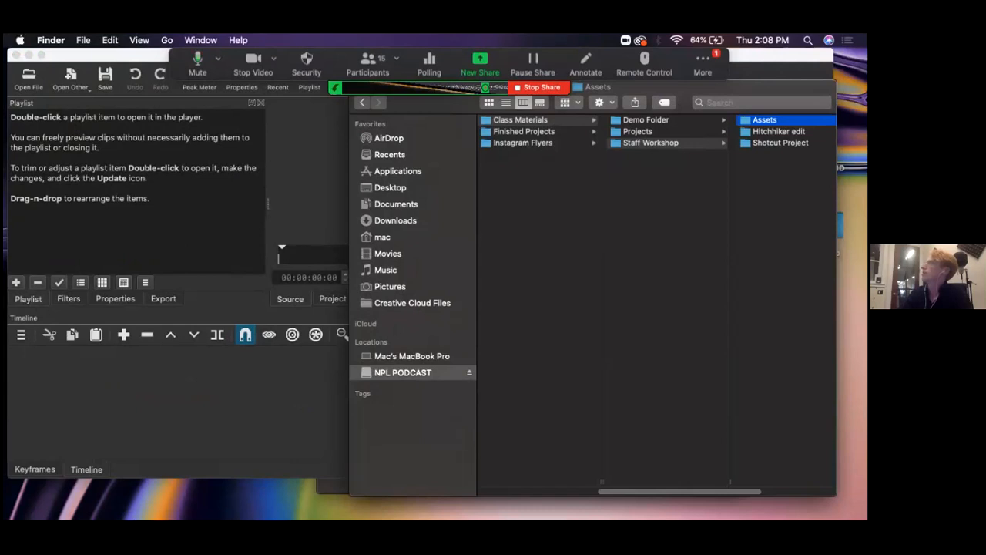
scroll(657, 301, "right", 3)
mouse_move(655, 87)
left_mouse_down()
mouse_move(642, 86)
mouse_move(661, 110)
mouse_move(666, 97)
left_mouse_up()
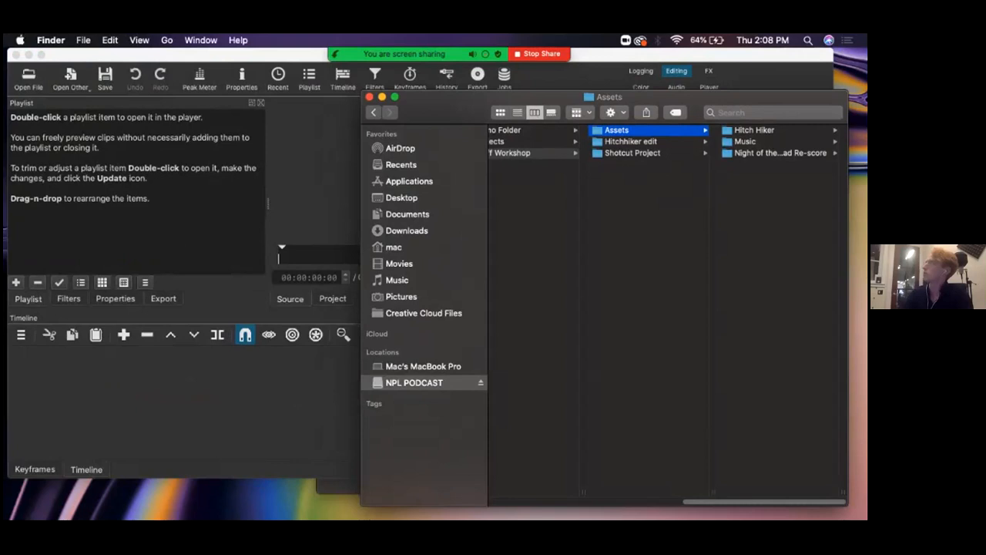
left_click(754, 130)
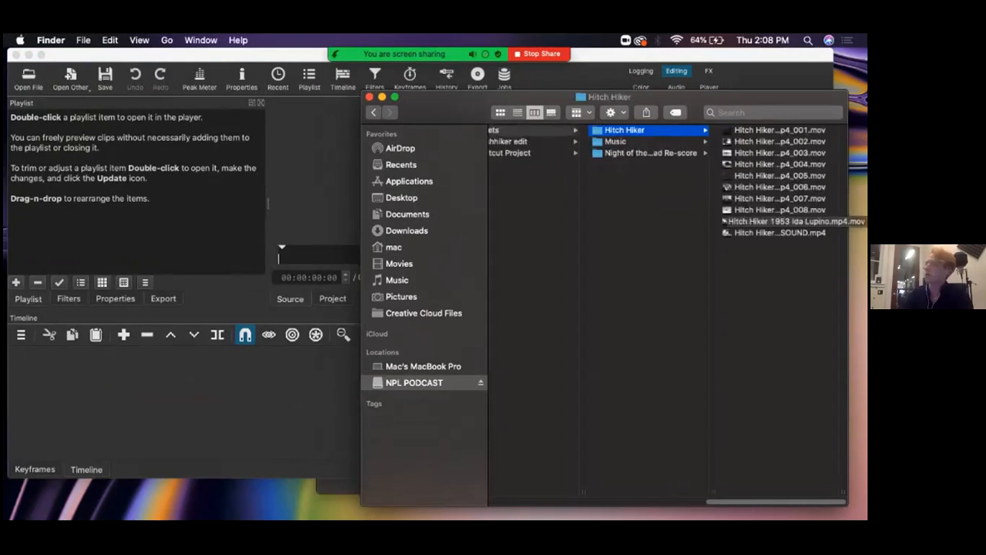
left_click(798, 259)
key("super+a")
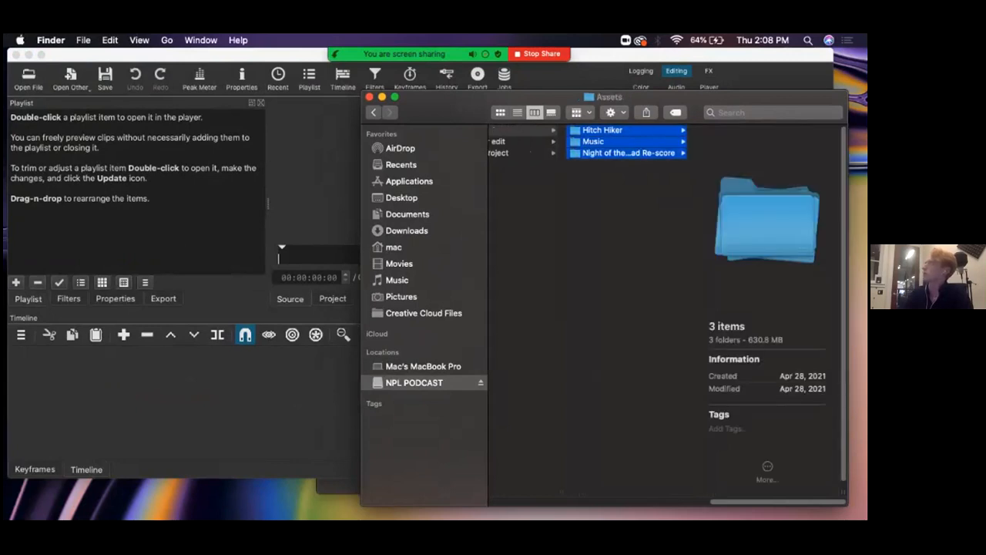
left_click_drag(601, 141, 117, 184)
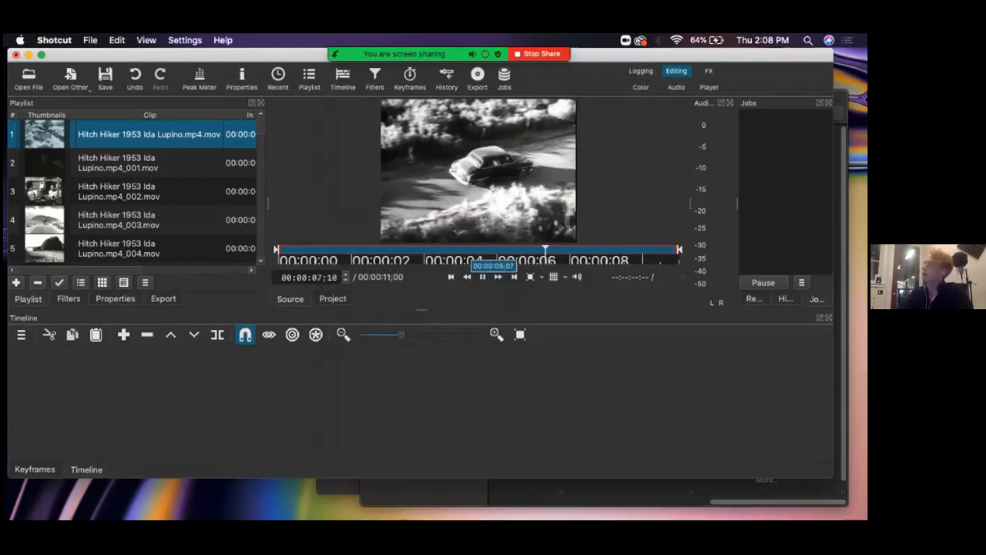
Pause the clip preview and widen the playlist area to check its In, Duration, Start and Date columns
key("space")
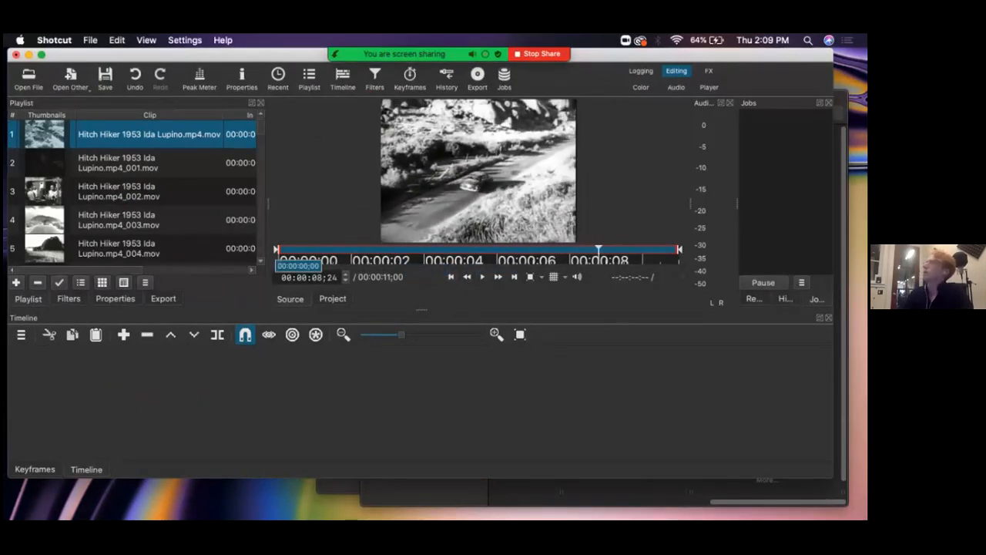
left_click_drag(267, 202, 410, 202)
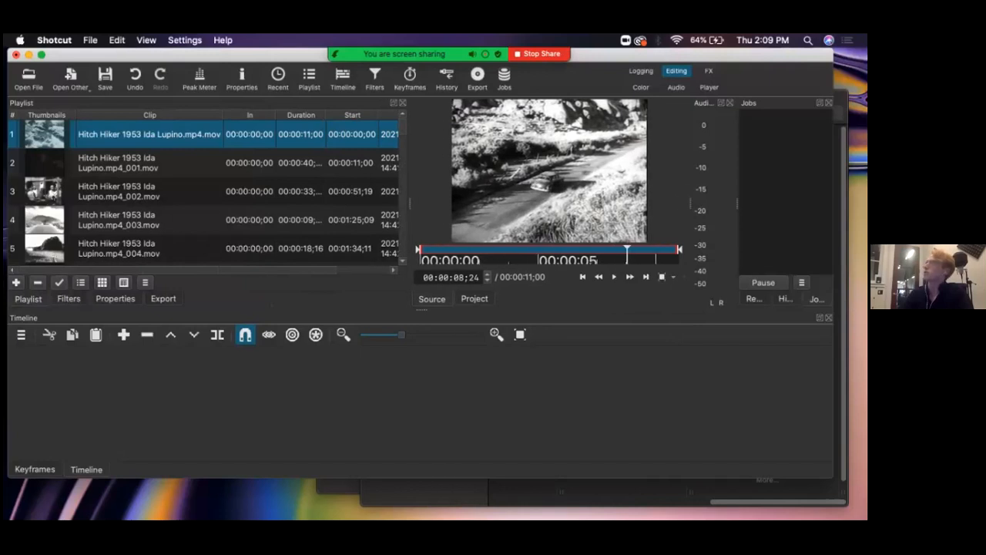
scroll(202, 193, "right", 3)
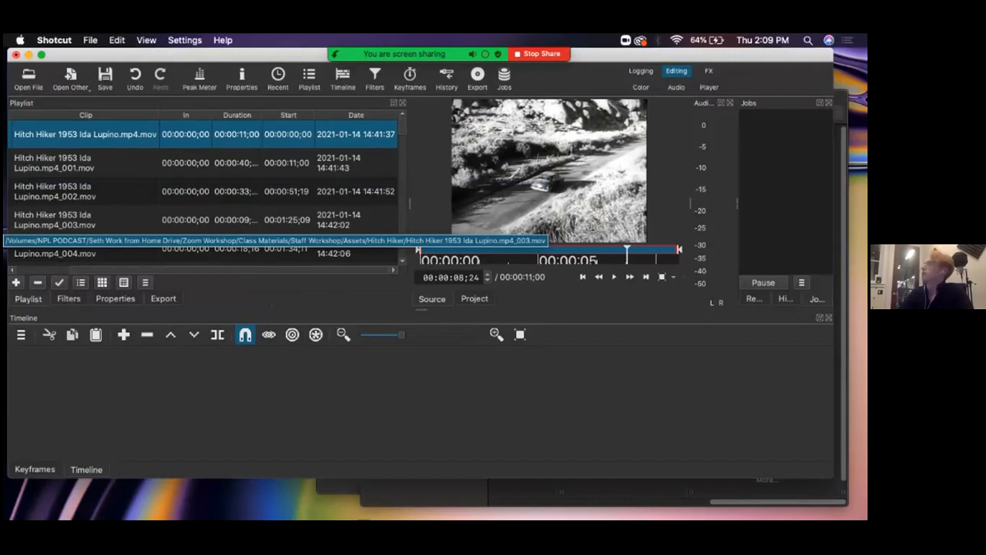
left_click_drag(326, 271, 268, 270)
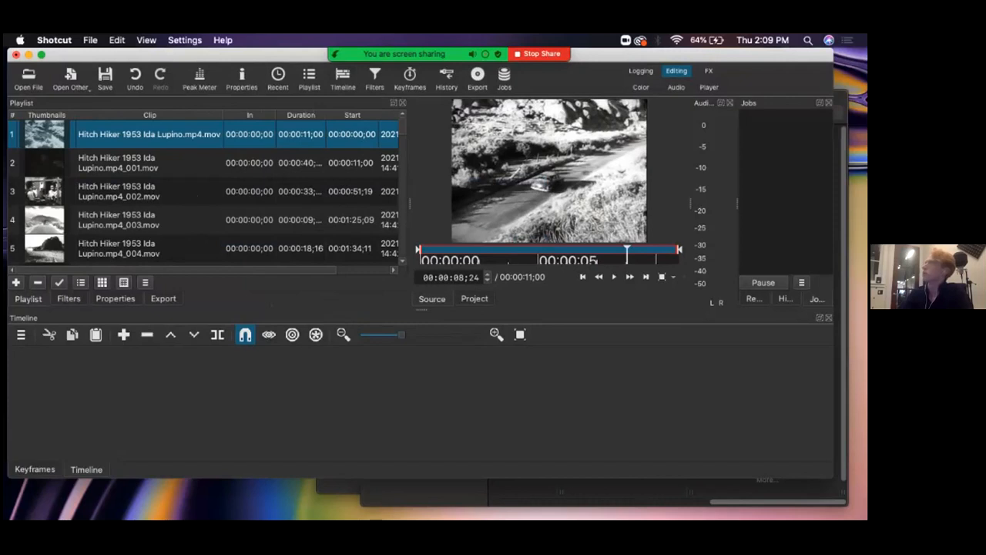
Look through the imported film clips and music files in the playlist
scroll(205, 192, "down", 10)
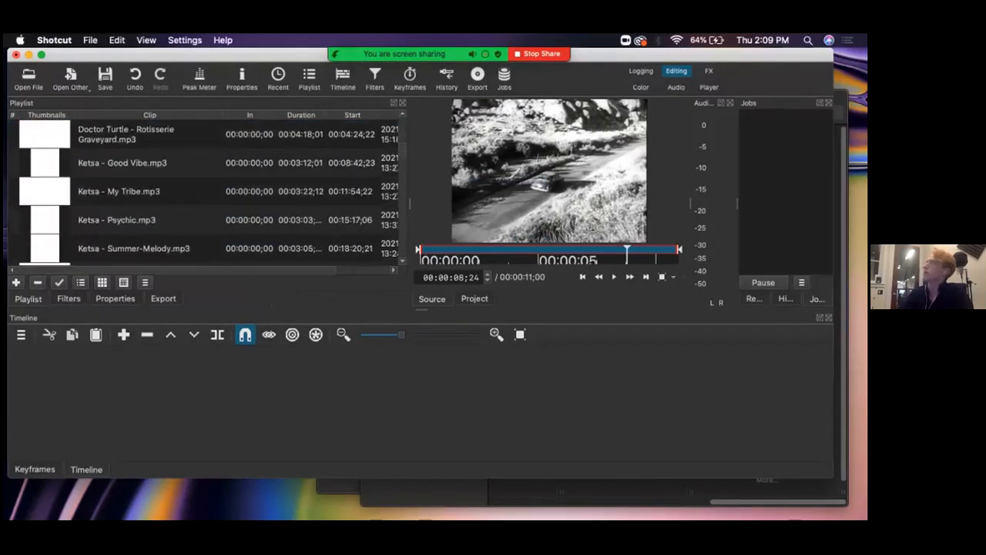
scroll(205, 192, "up", 4)
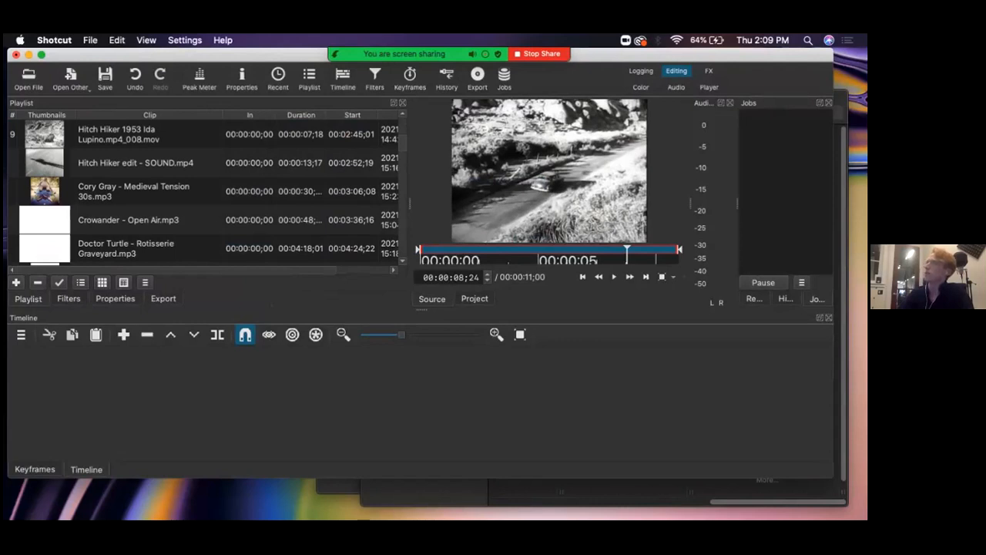
left_click(146, 192)
left_click(147, 220)
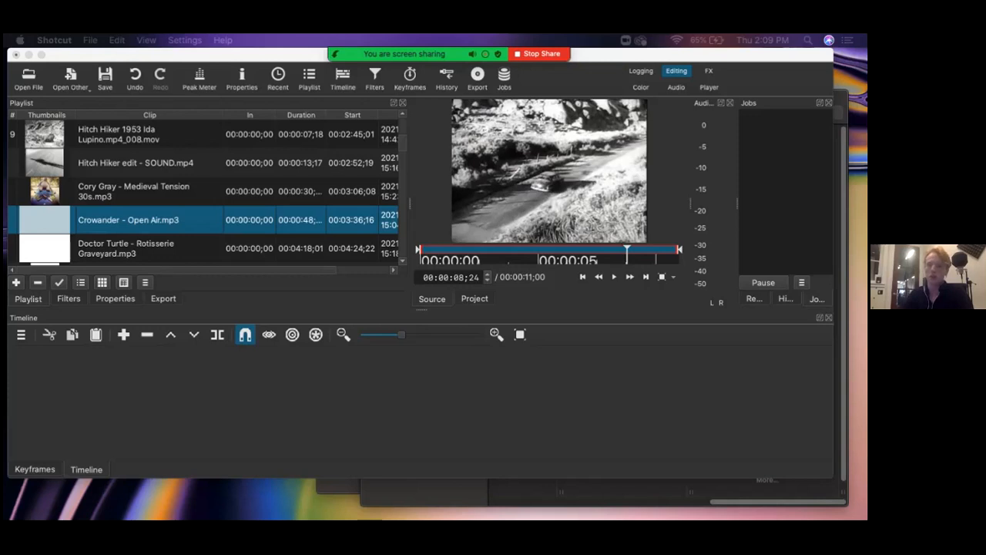
mouse_move(449, 54)
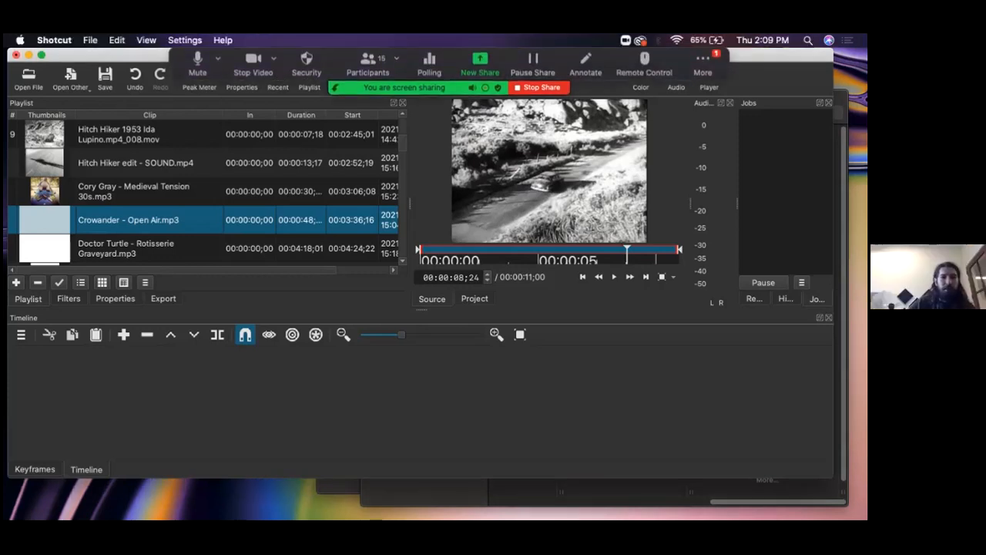
scroll(204, 191, "down", 5)
scroll(204, 191, "down", 8)
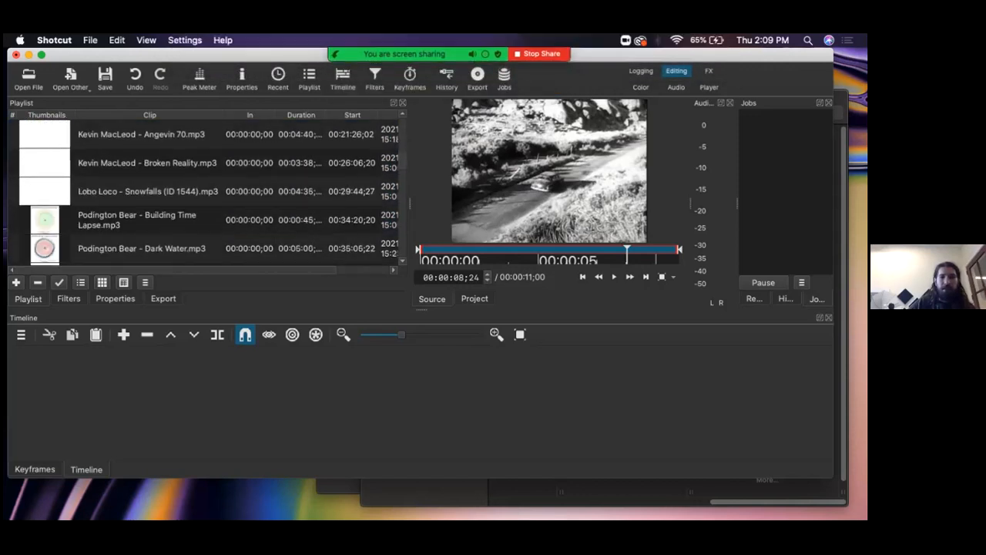
scroll(204, 191, "down", 9)
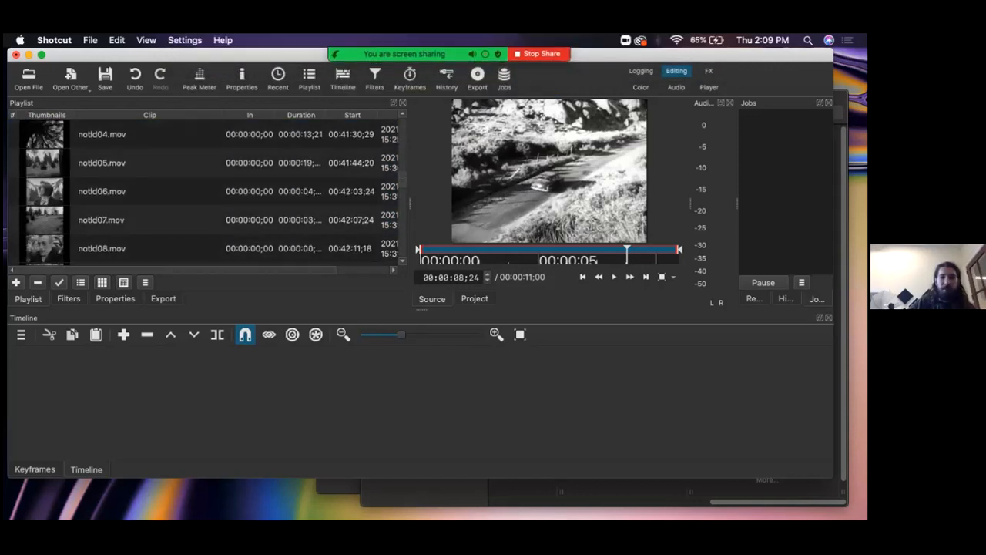
scroll(204, 191, "down", 16)
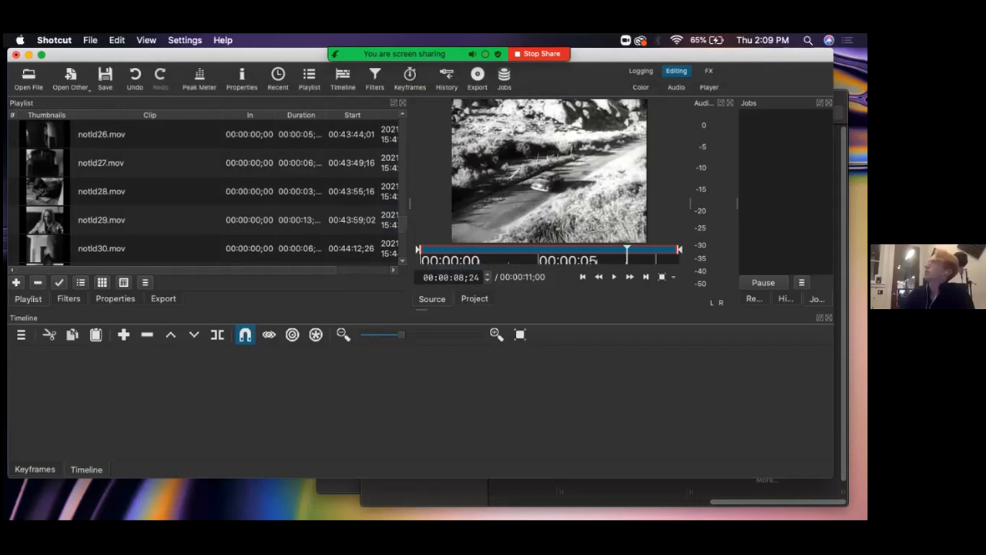
scroll(204, 191, "up", 20)
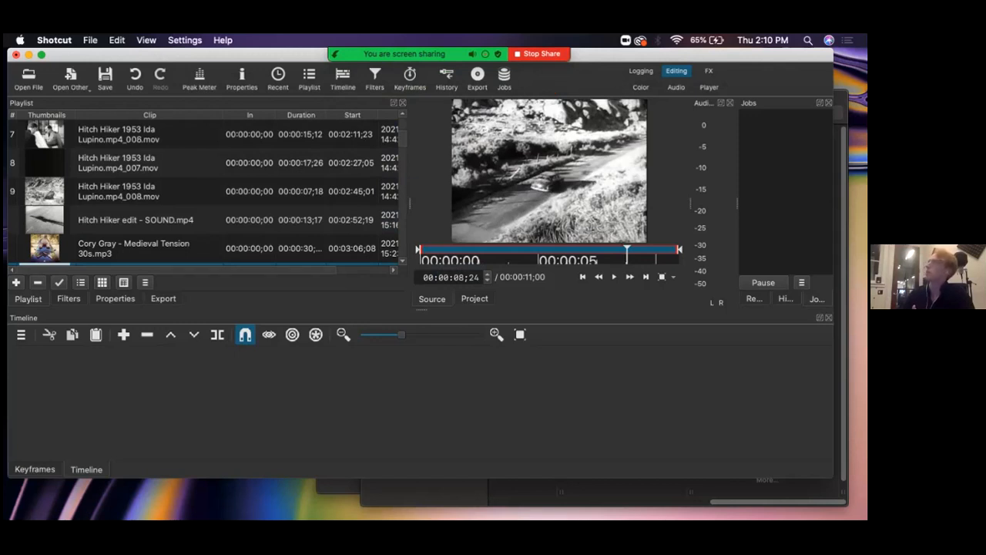
Preview Hitch Hiker 1953 Ida Lupino.mp4_008.mov and Hitch Hiker edit - SOUND.mp4, pausing each and moving the second back to 00:00:05;25
double_click(146, 191)
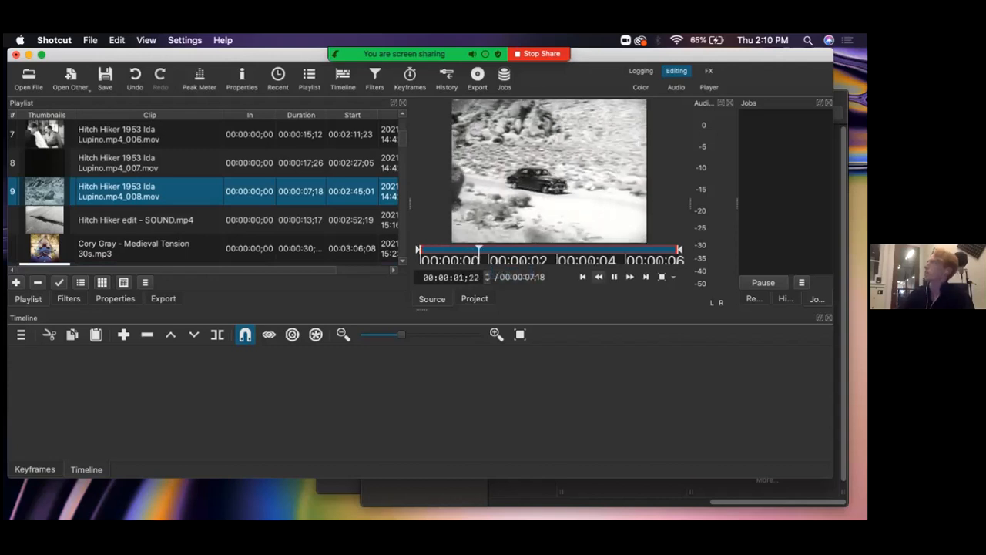
key("space")
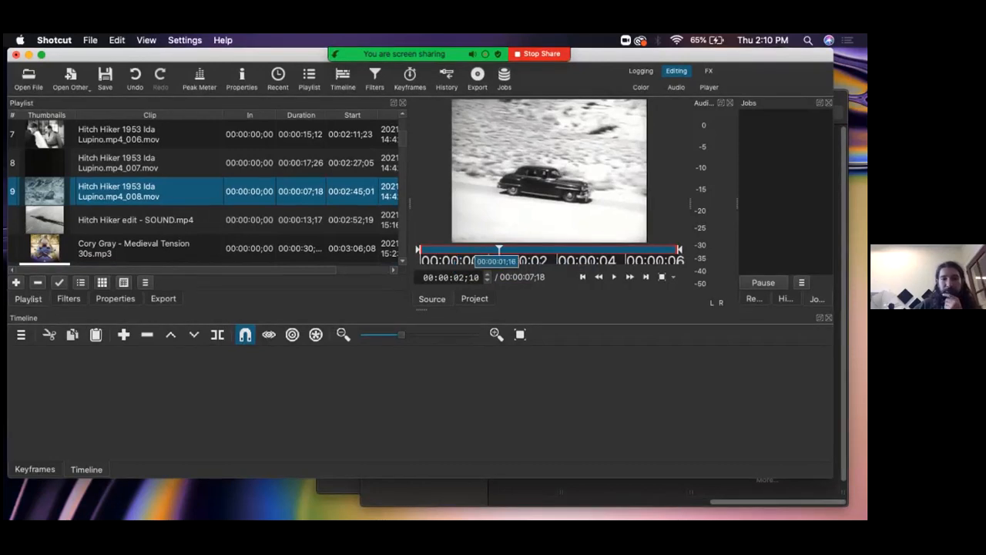
double_click(135, 220)
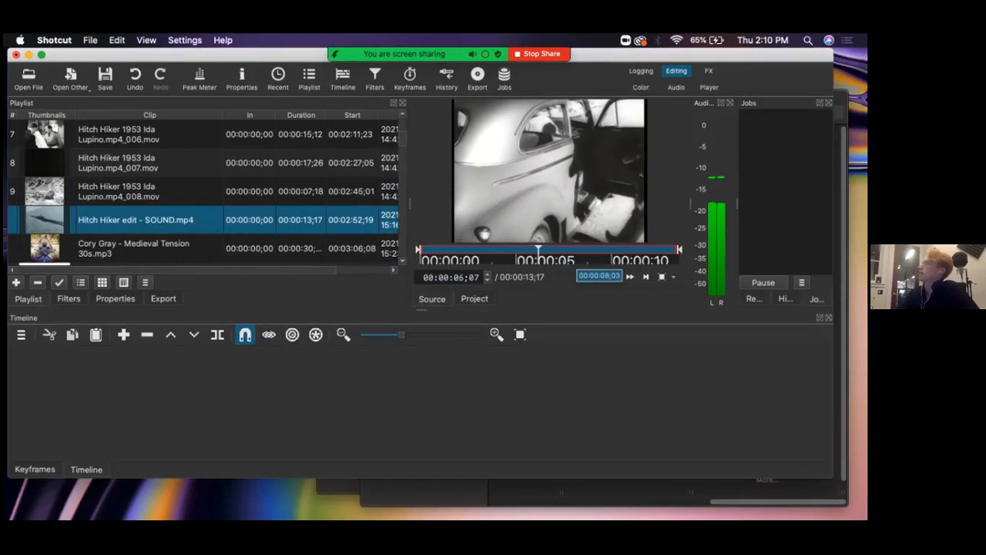
left_click(614, 276)
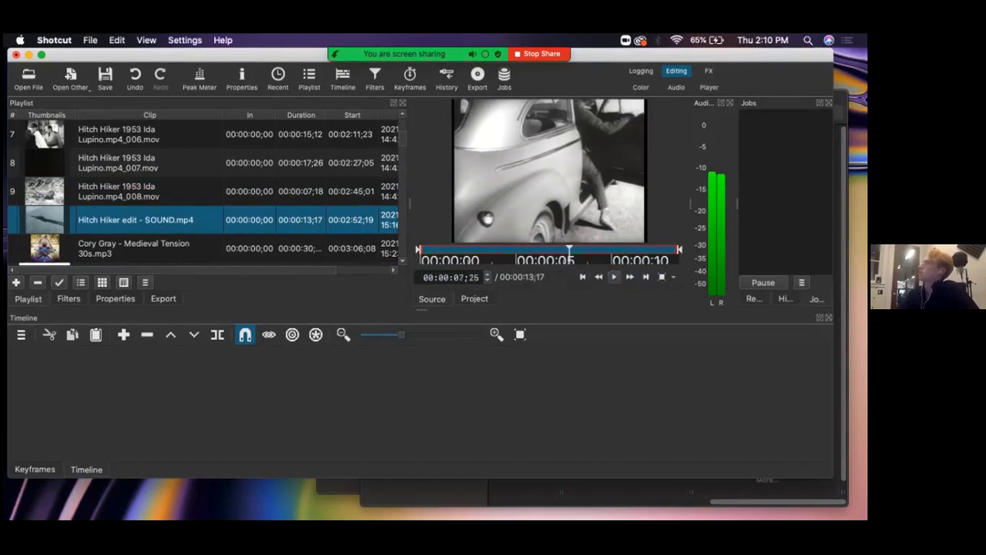
left_click_drag(570, 254, 531, 254)
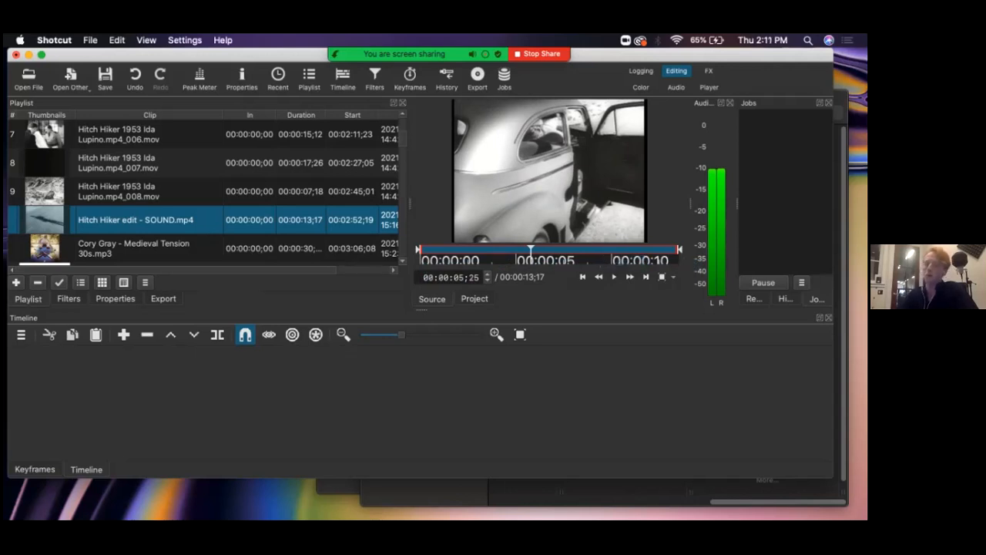
Preview the opening of Hitch Hiker edit - SOUND.mp4 and set its in point to 00:00:05;05
mouse_move(568, 192)
left_mouse_down()
mouse_move(421, 375)
mouse_move(197, 416)
mouse_move(220, 419)
mouse_move(564, 192)
left_mouse_up()
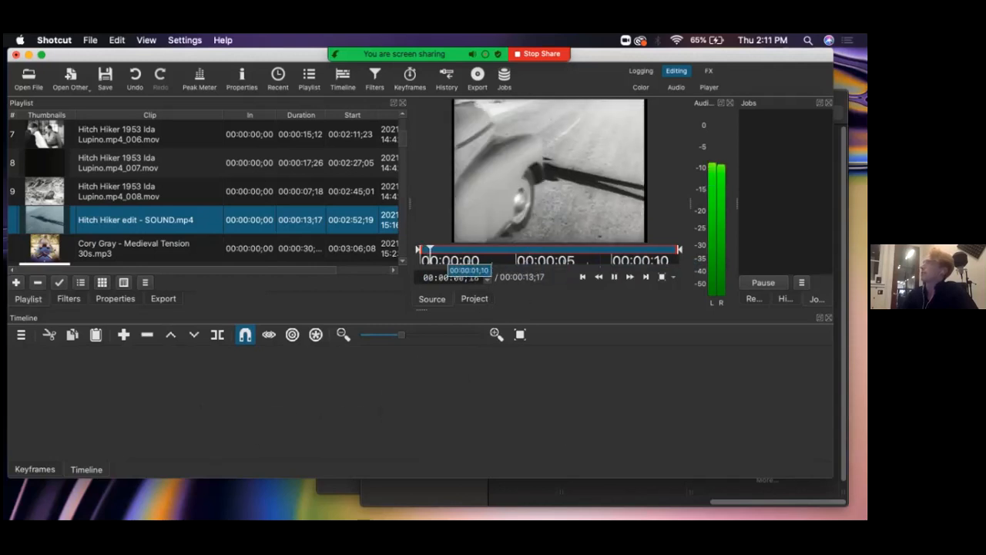
left_click(614, 276)
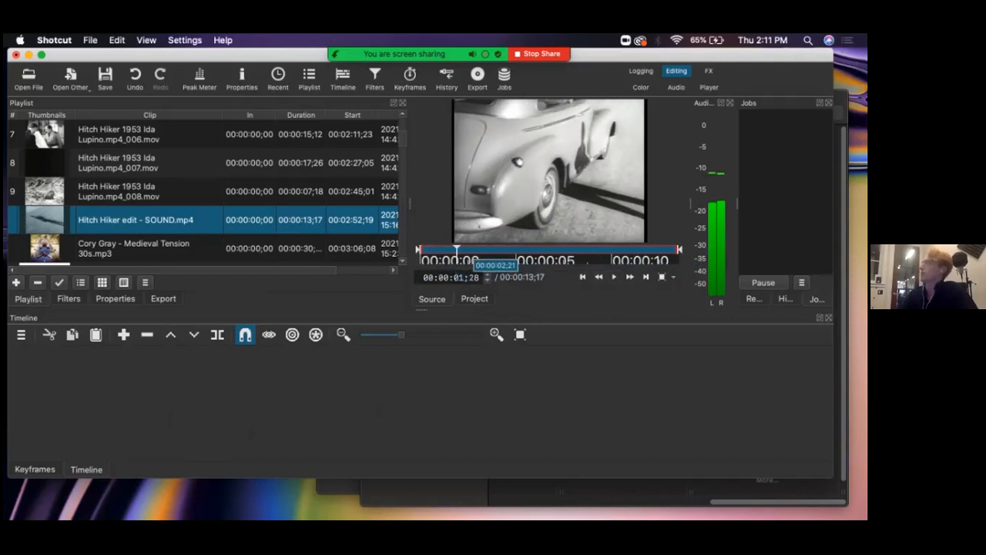
left_click_drag(458, 250, 519, 250)
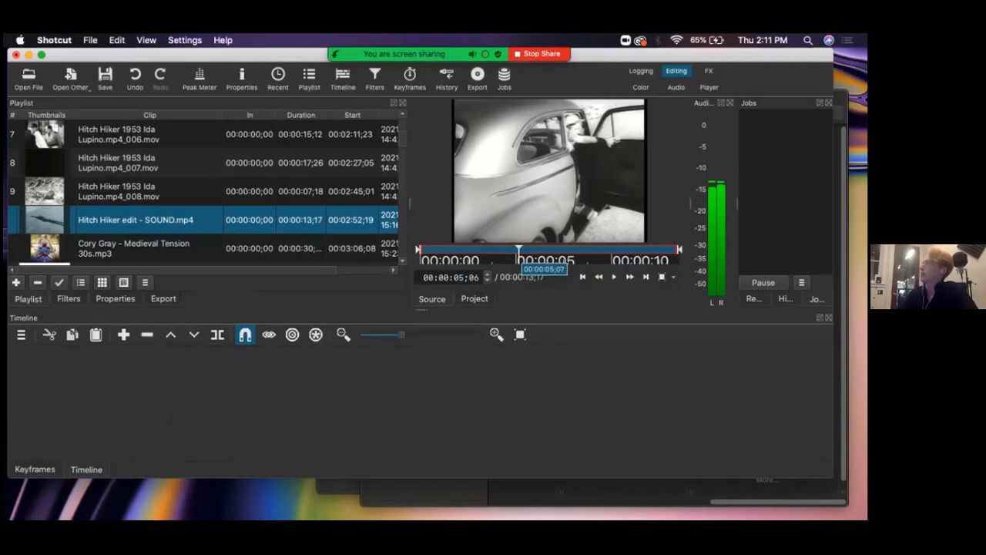
key("i")
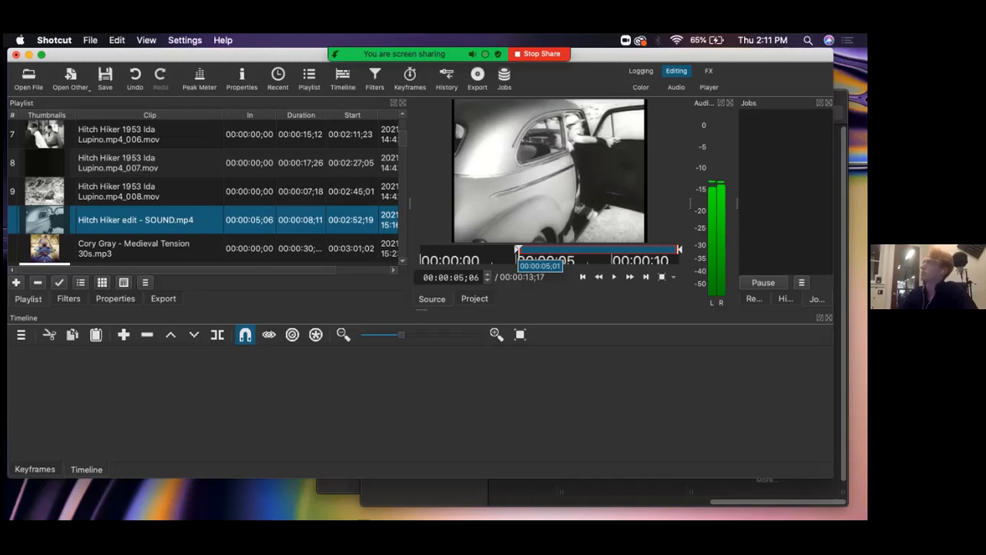
mouse_move(517, 249)
left_mouse_down()
mouse_move(433, 250)
mouse_move(517, 250)
left_mouse_up()
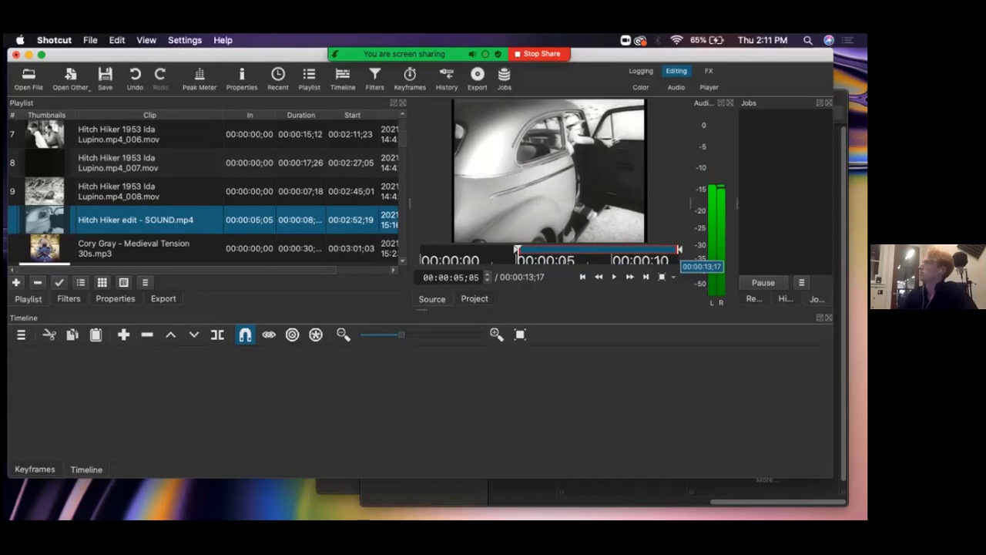
Set the Hitch Hiker edit - SOUND.mp4 out point to 00:00:11;22 and place the trimmed clip at the start of the timeline
left_click_drag(680, 250, 614, 250)
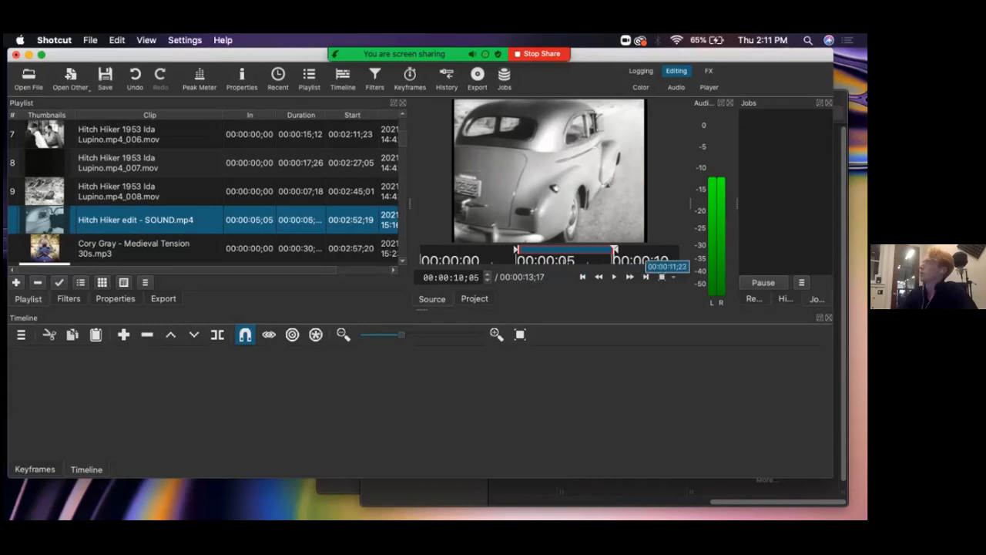
left_click(643, 252)
key("o")
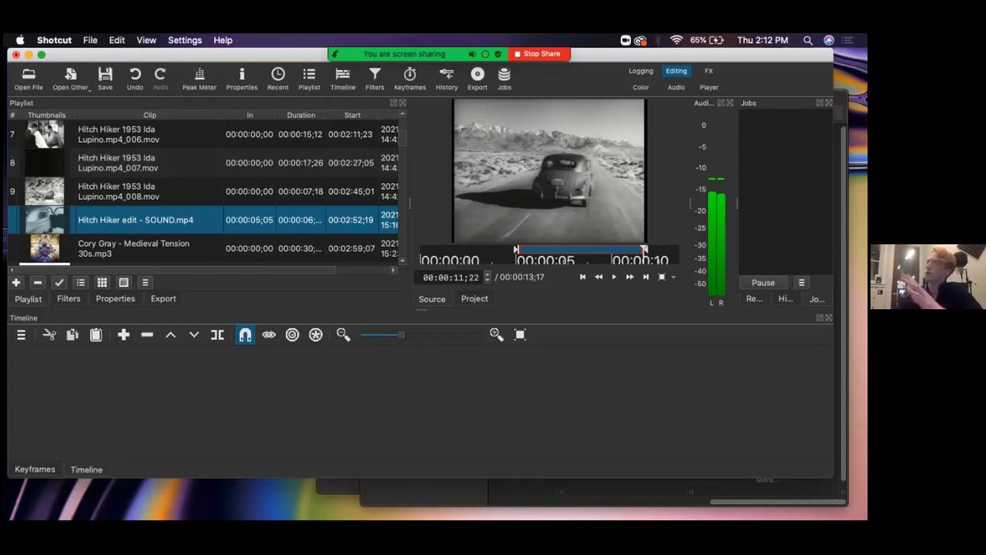
mouse_move(196, 221)
left_mouse_down()
mouse_move(210, 403)
mouse_move(221, 407)
mouse_move(229, 230)
mouse_move(200, 223)
left_mouse_up()
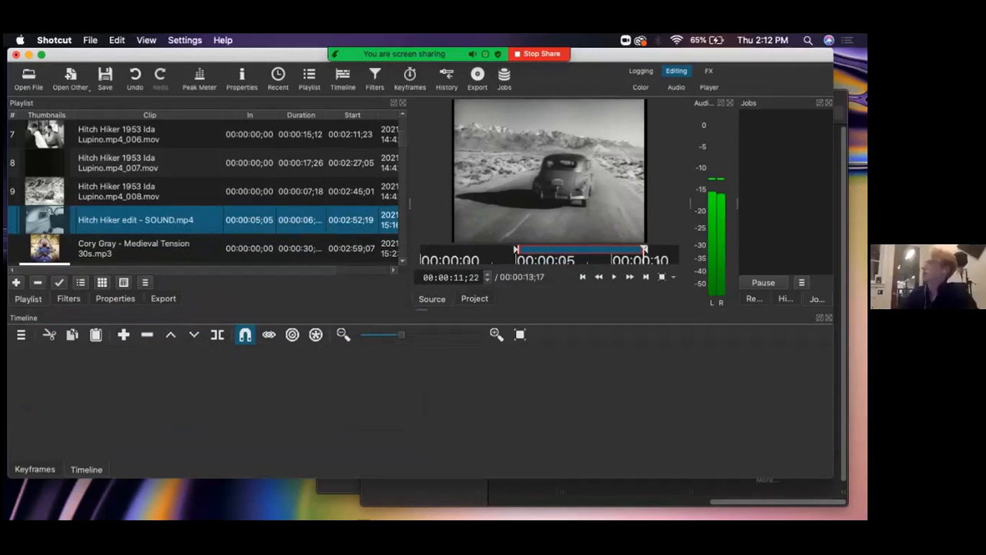
left_click_drag(552, 224, 99, 418)
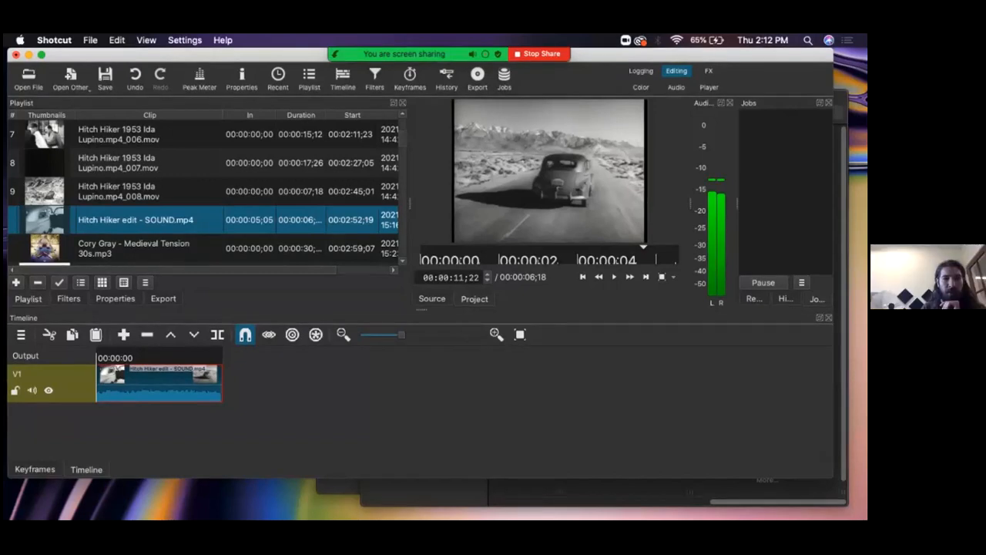
Find notld40.mov in the playlist and place it on track V1 after the first clip, leaving a small gap
scroll(204, 192, "up", 5)
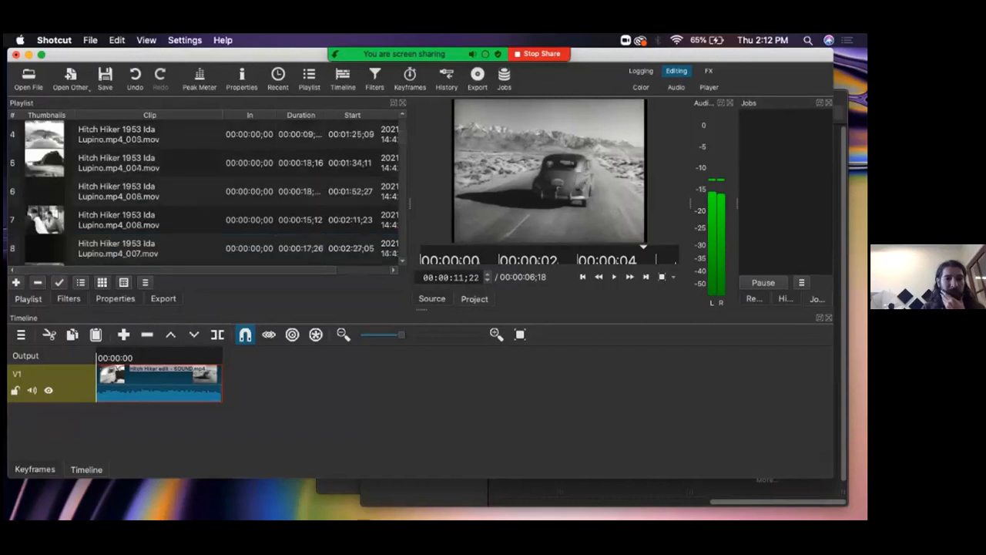
scroll(207, 192, "down", 10)
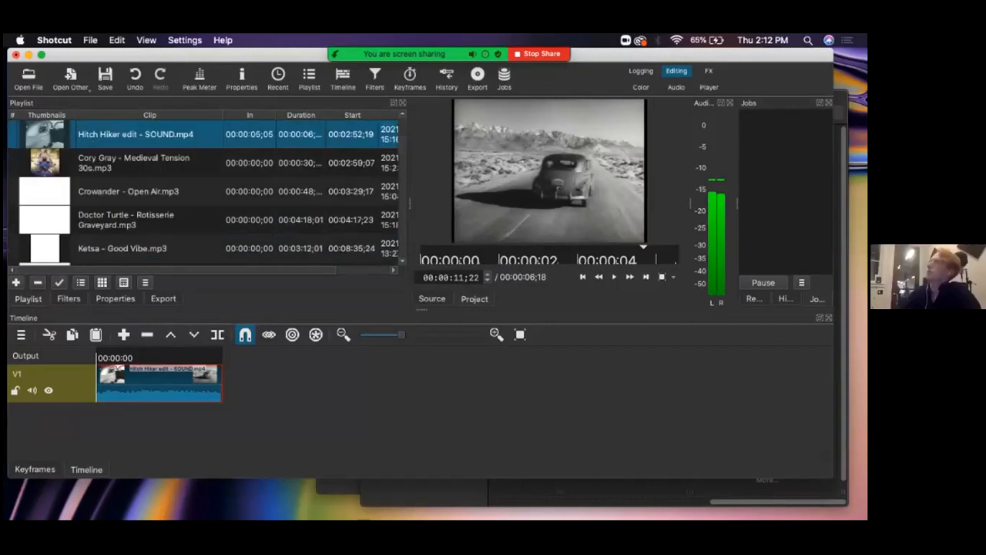
scroll(205, 193, "down", 15)
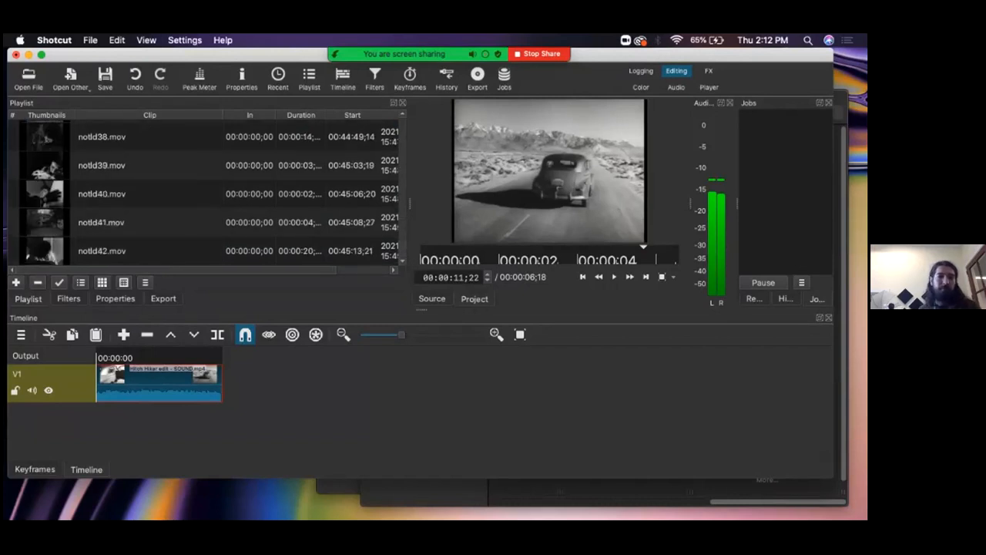
left_click_drag(122, 194, 253, 378)
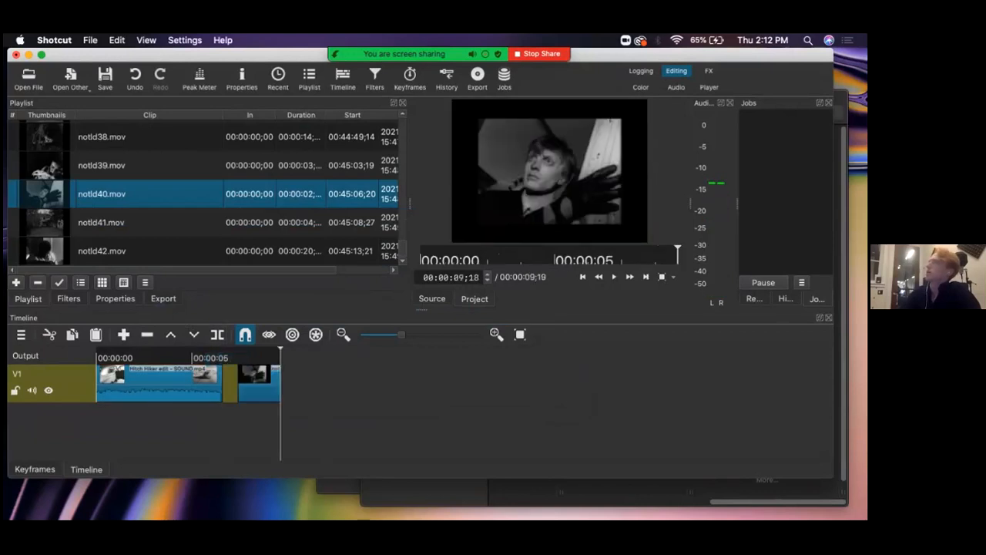
Open Hitch Hiker 1953 Ida Lupino.mp4_003.mov from the playlist and set its in point to 00:00:01;09
scroll(204, 192, "up", 12)
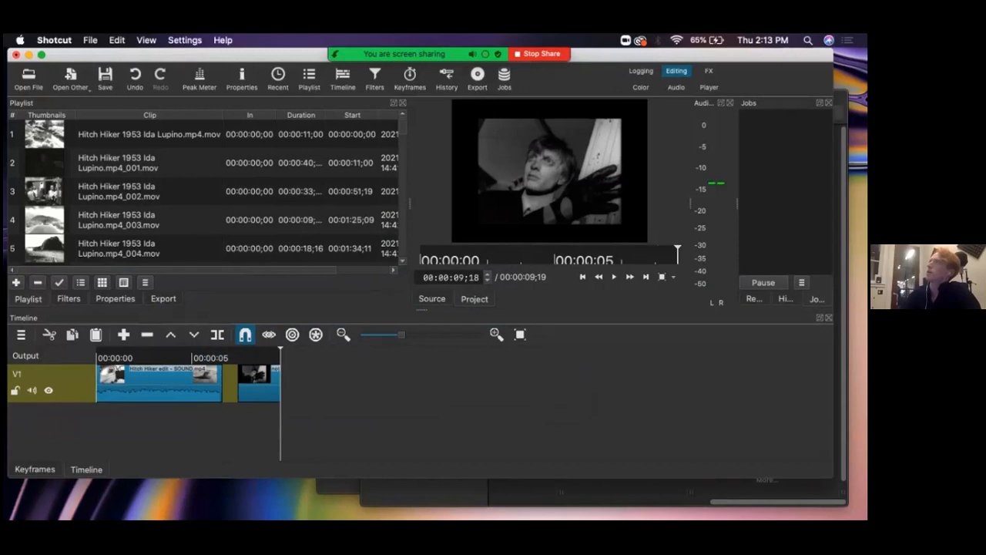
double_click(119, 220)
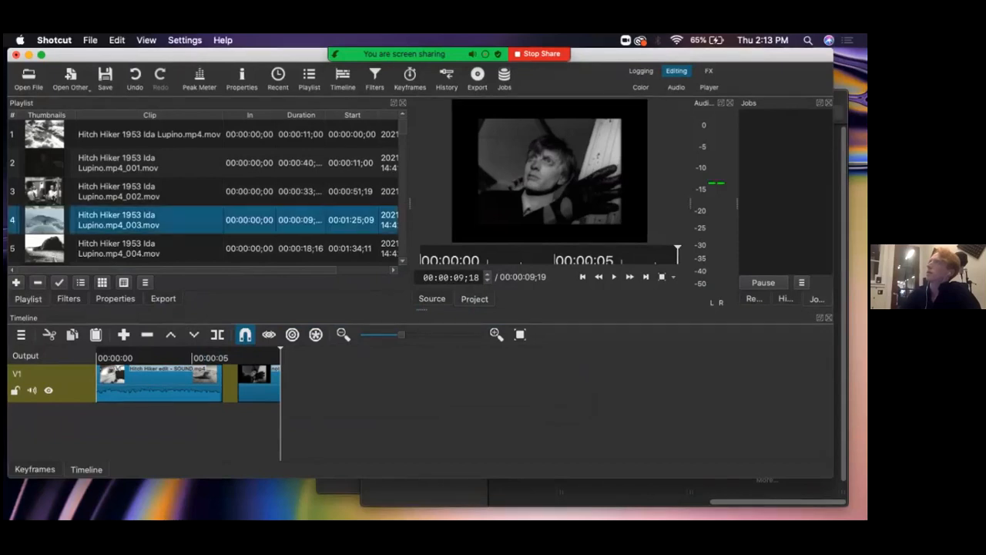
key("space")
left_click_drag(420, 251, 455, 251)
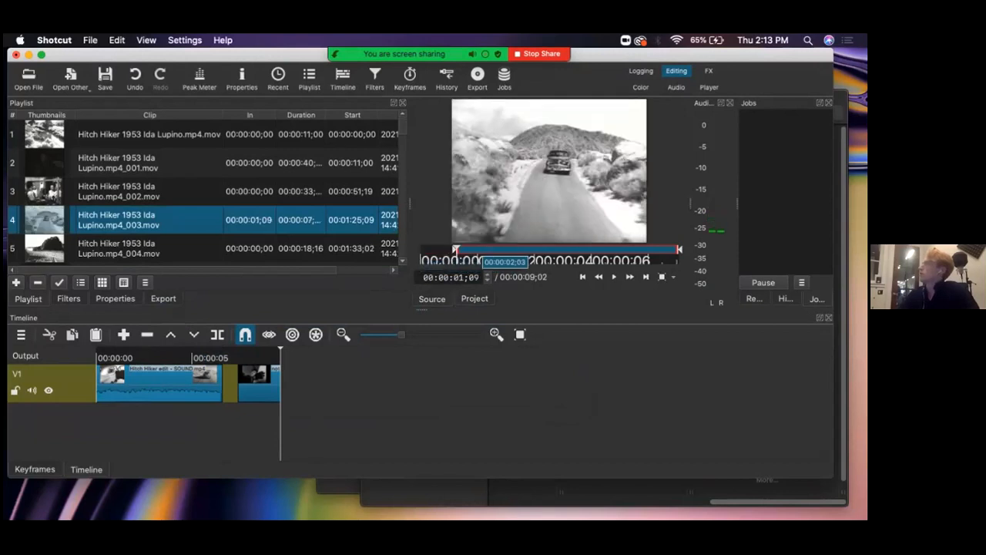
Trim the end of the _003.mov clip to leave about 3 seconds and place it on V1 well after notld40.mov
left_click(678, 251)
left_click_drag(680, 250, 541, 249)
mouse_move(531, 208)
left_mouse_down()
mouse_move(376, 383)
mouse_move(396, 380)
left_mouse_up()
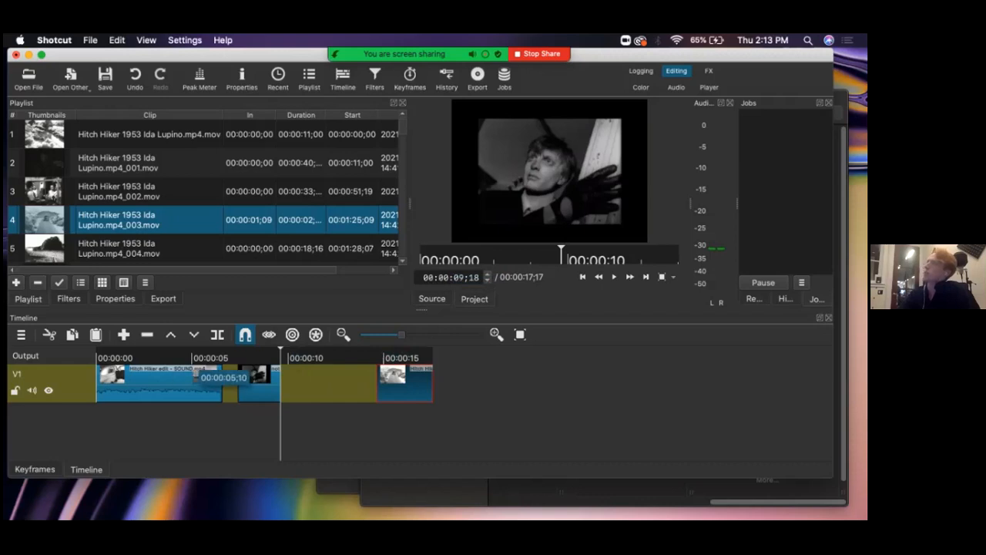
Play the timeline from 00:00:06;01 to see how the gaps between the clips look
left_click(211, 358)
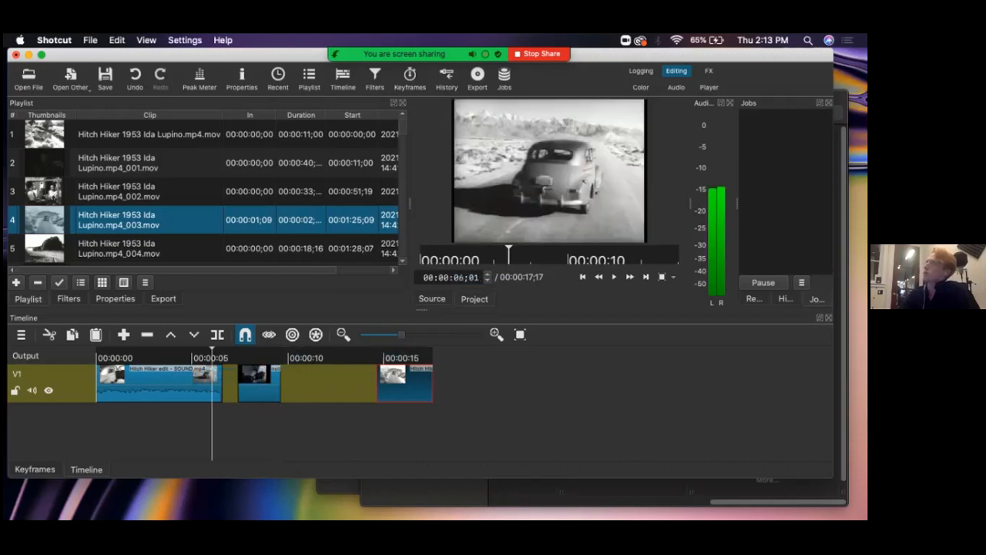
key("space")
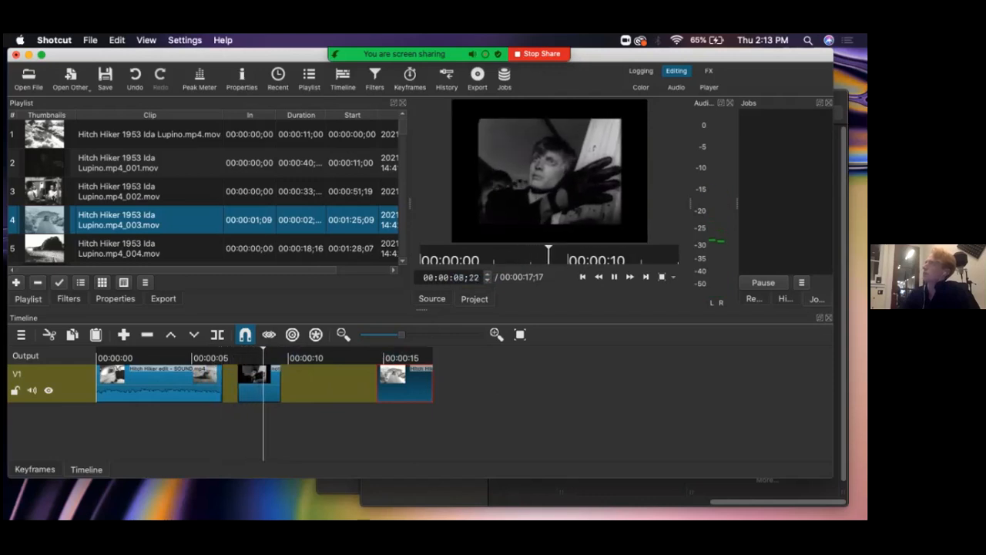
key("space")
Move notld40.mov and the _003.mov clip up against their preceding clips to close both gaps, and play back the joins
left_click_drag(259, 379, 243, 379)
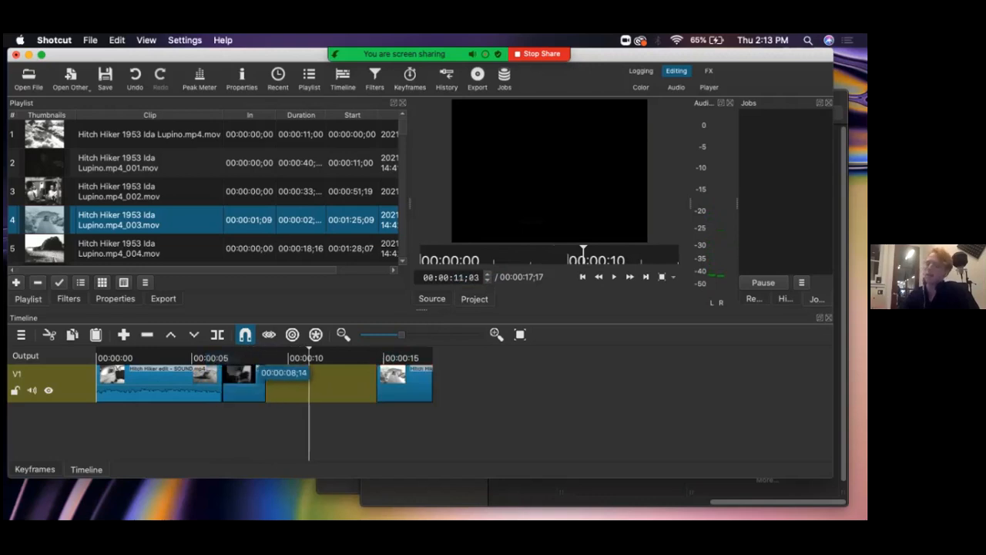
left_click_drag(405, 379, 293, 379)
left_click(221, 377)
key("space")
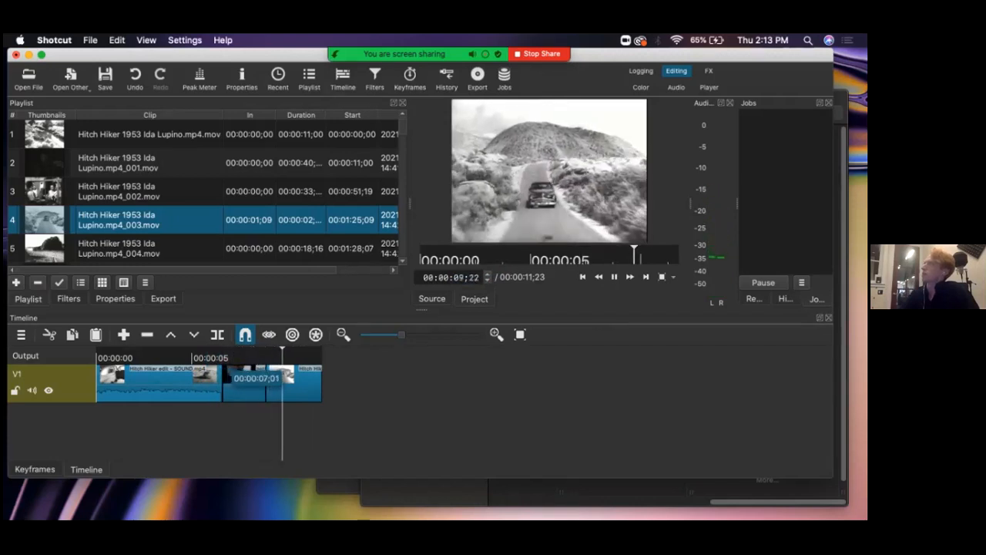
key("space")
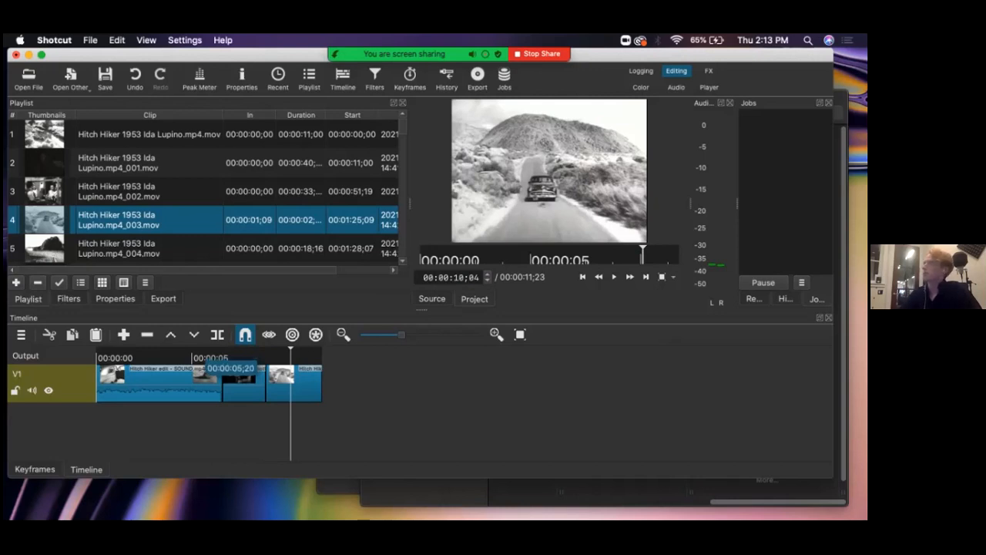
Scrub across the cut between the first clip and notld40.mov to compare how their pictures fill the frame
left_click(205, 375)
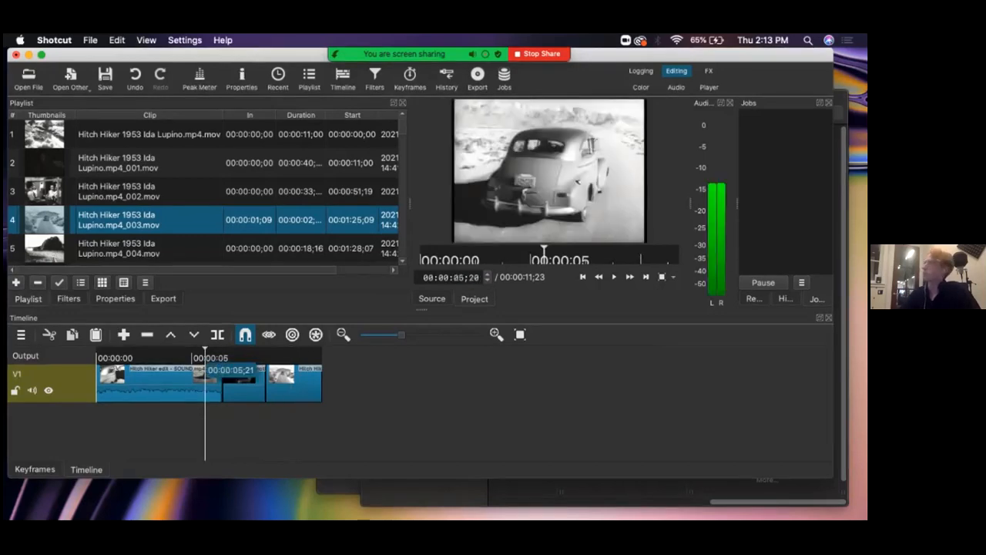
left_click(212, 357)
left_click_drag(212, 357, 229, 357)
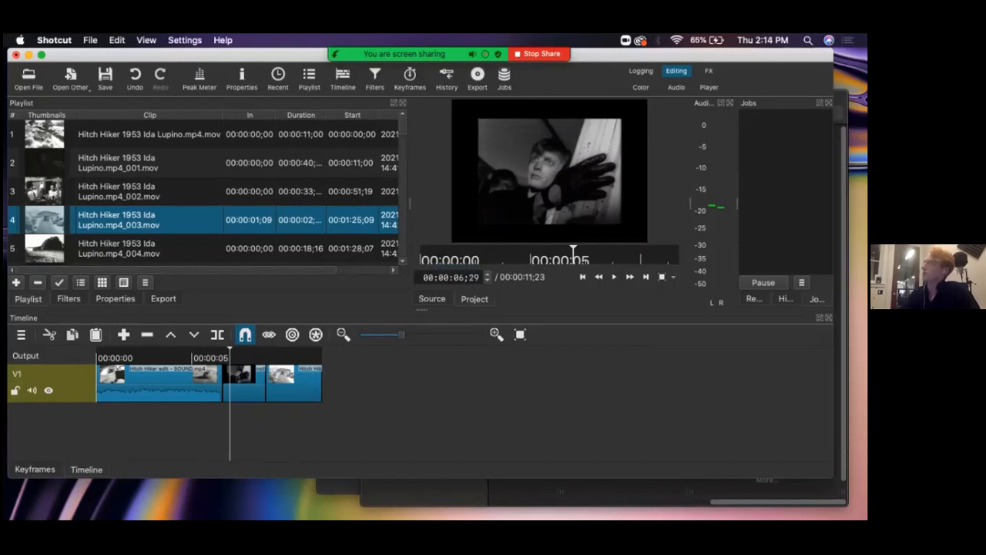
left_click(219, 357)
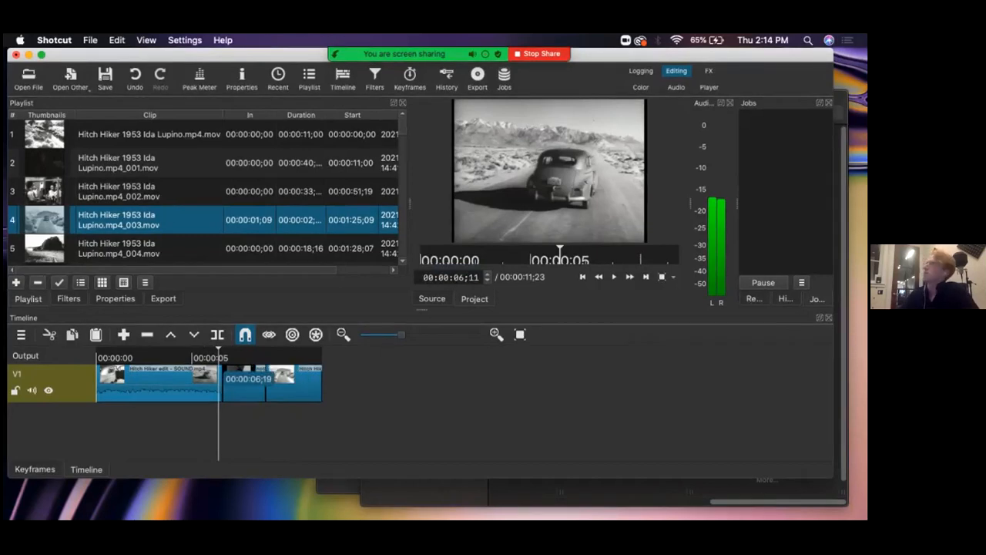
left_click(242, 375)
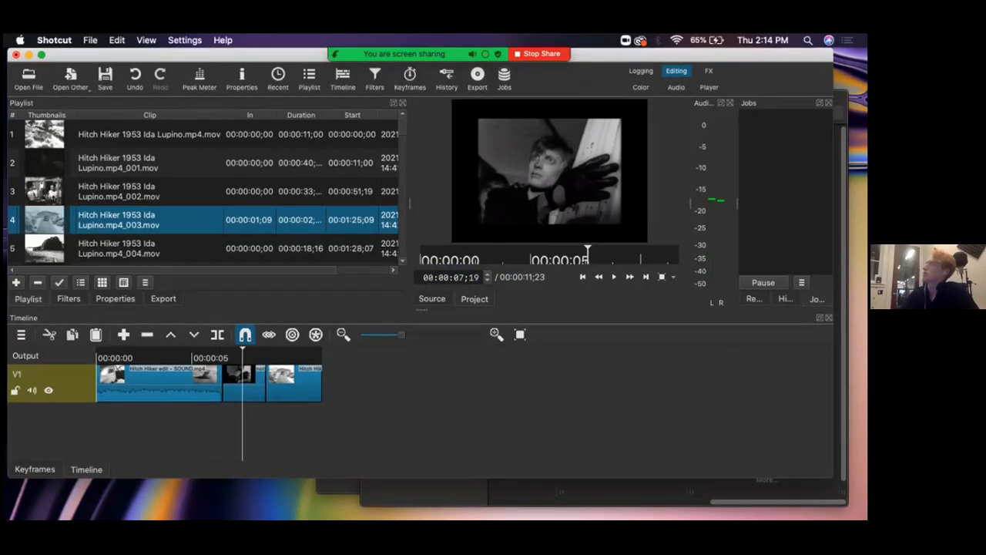
Add a Size, Position & Rotate filter to notld40.mov on the timeline and set its zoom to 138.2%
left_click(69, 298)
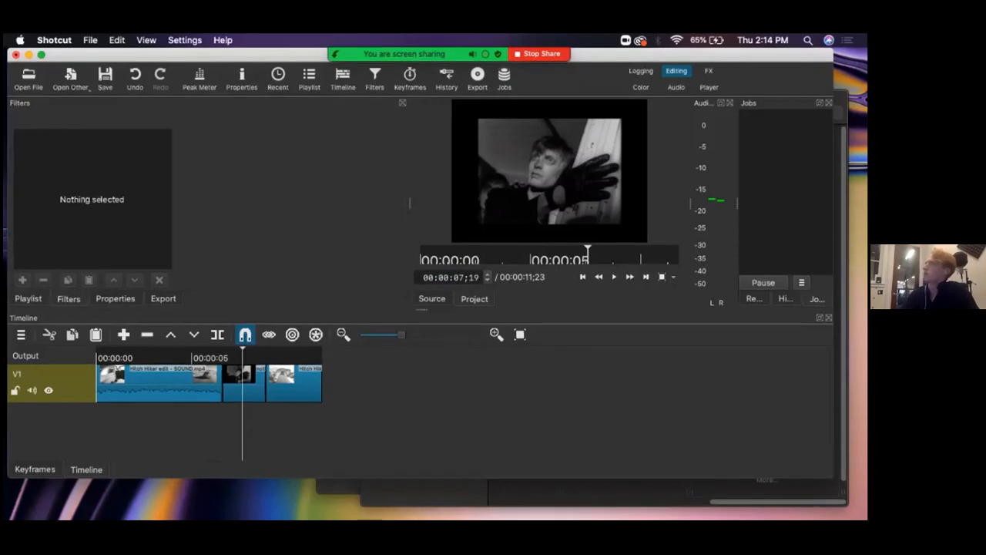
left_click(245, 387)
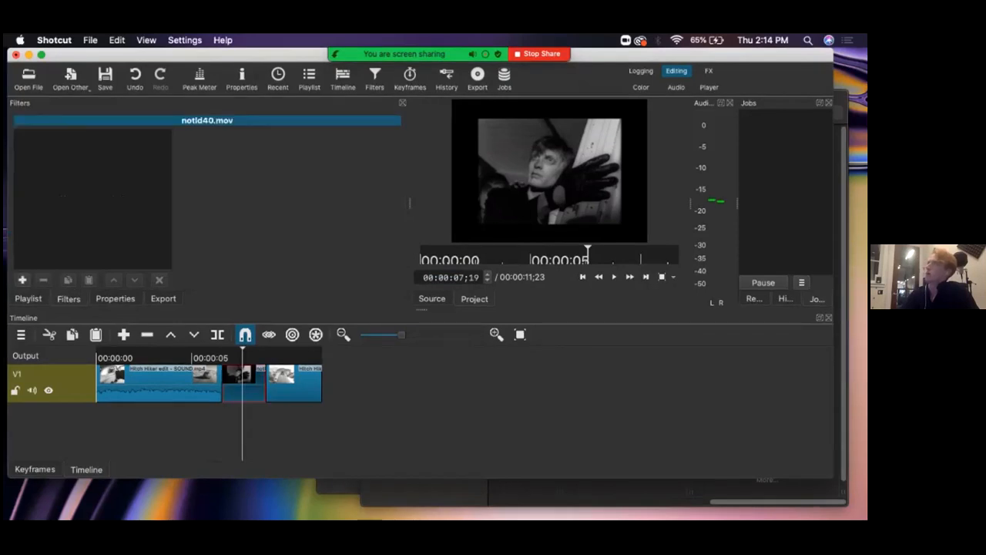
left_click(29, 299)
left_click(69, 299)
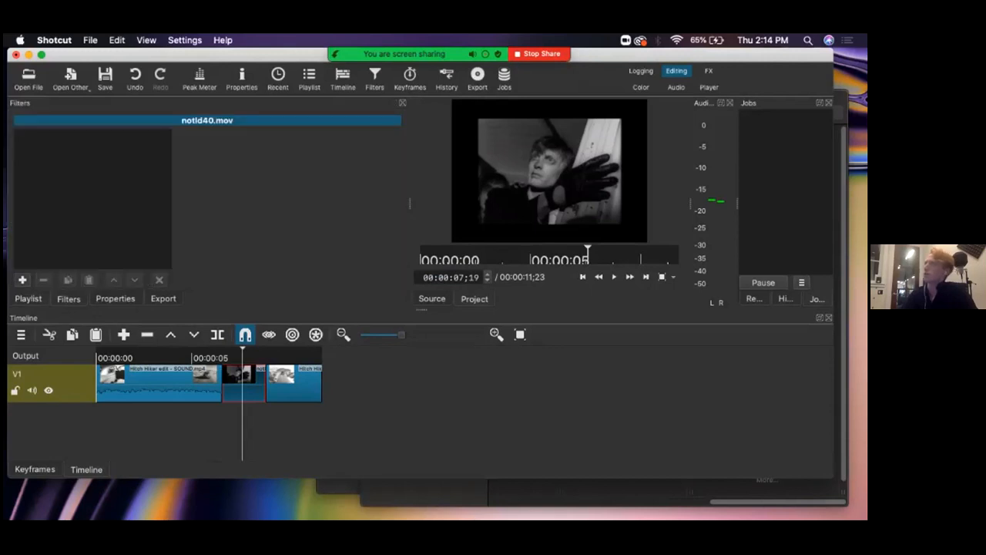
left_click(22, 279)
scroll(77, 266, "down", 3)
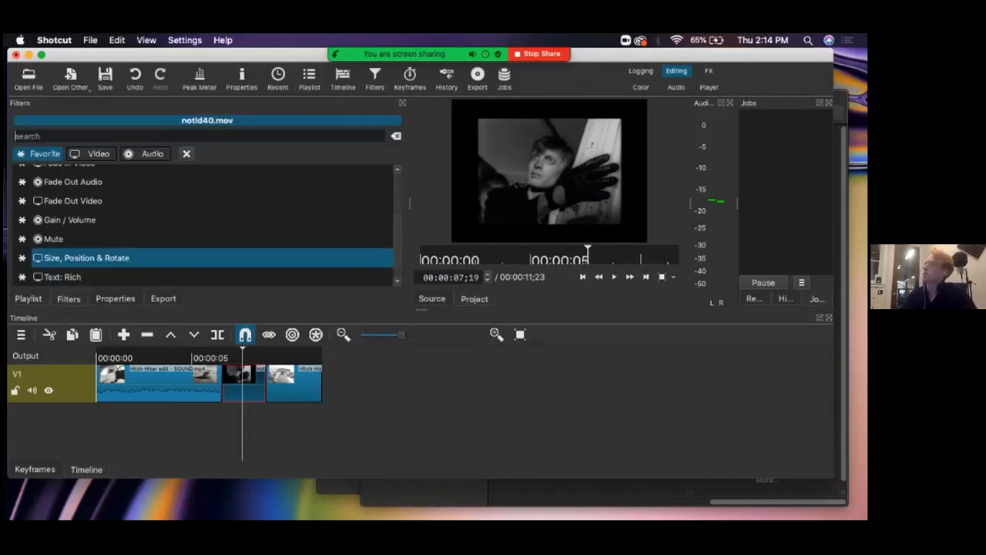
left_click(87, 258)
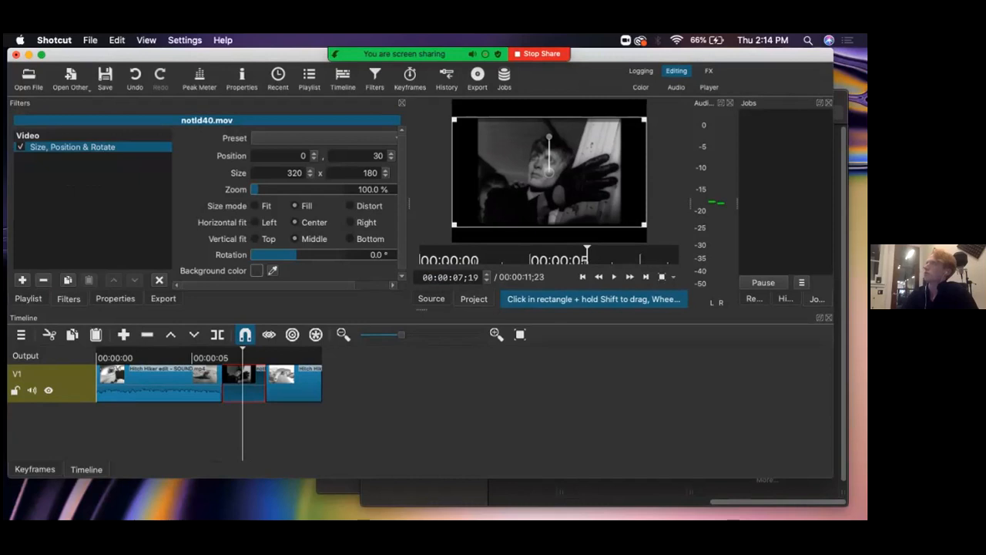
left_click_drag(255, 189, 258, 189)
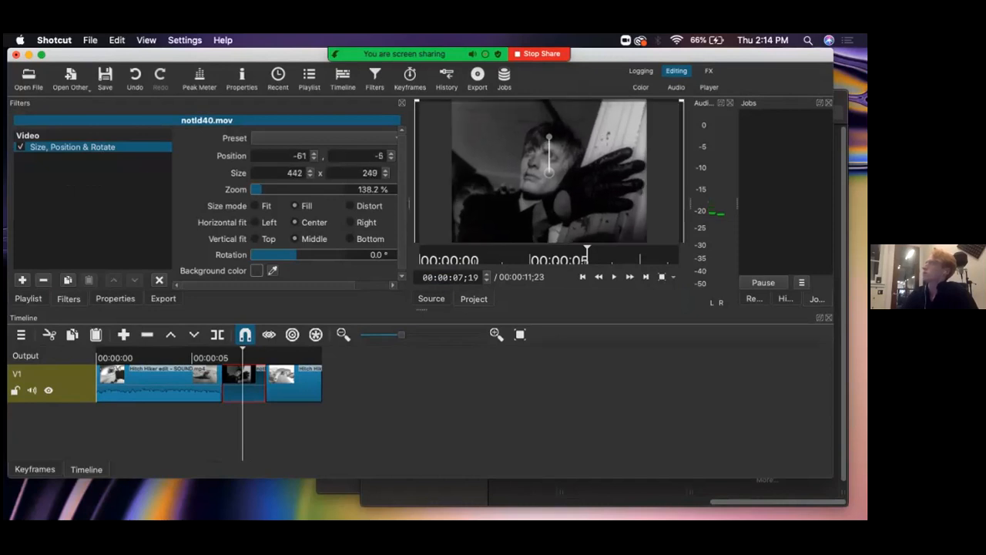
Return to the playlist and play the timeline from shortly before notld40.mov to check the enlarged shot between its neighbours
left_click(28, 298)
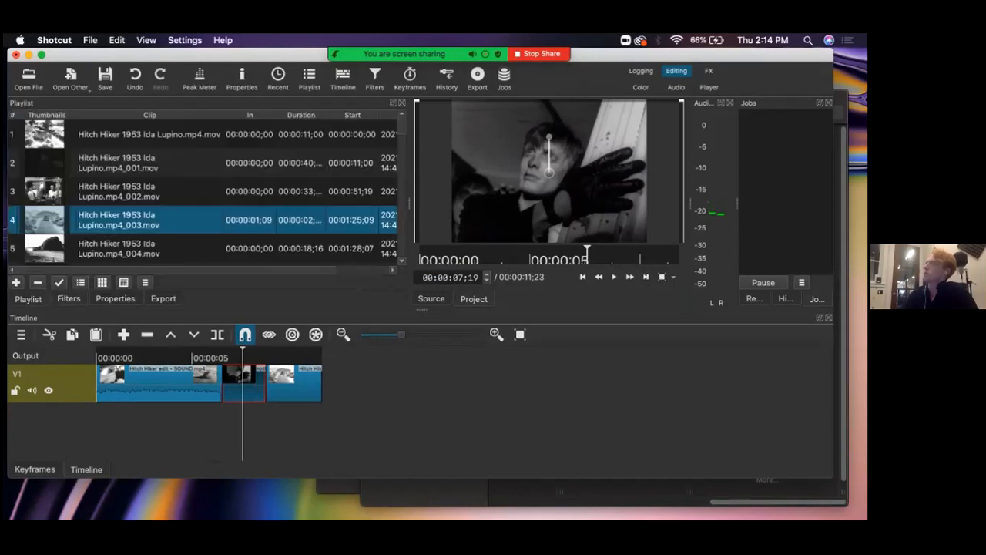
left_click(199, 358)
key("space")
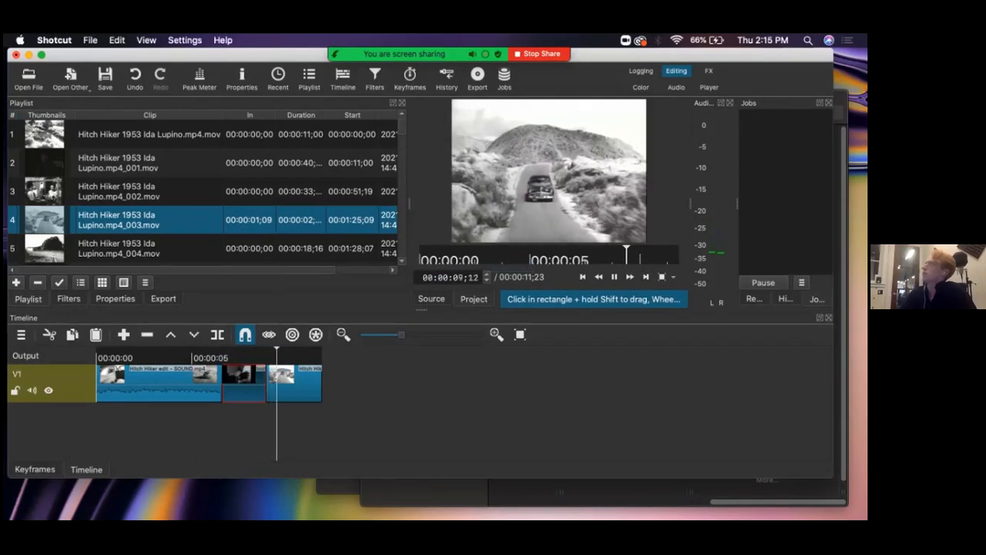
key("space")
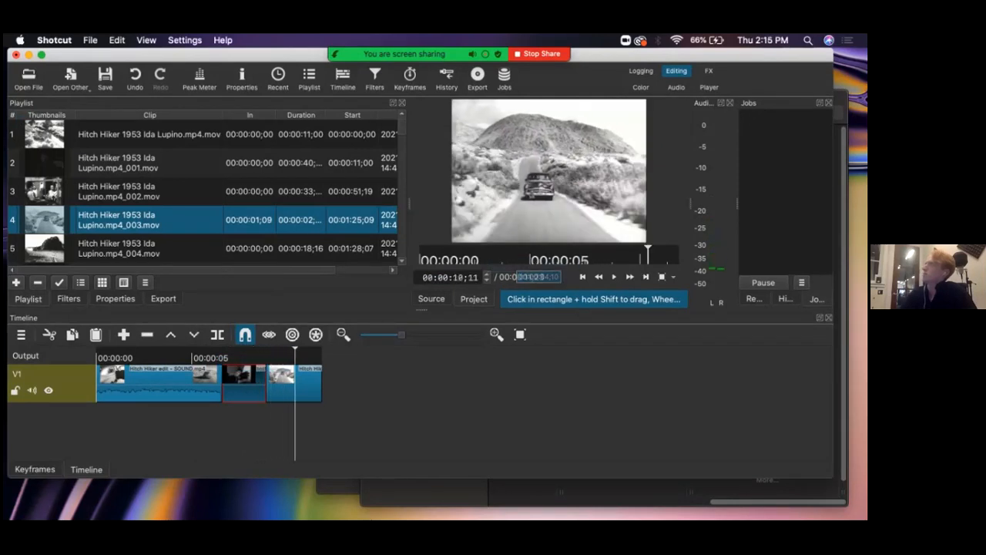
Park the playhead at 00:00:06;00 in the first timeline clip and widen the program window slightly
left_click(212, 359)
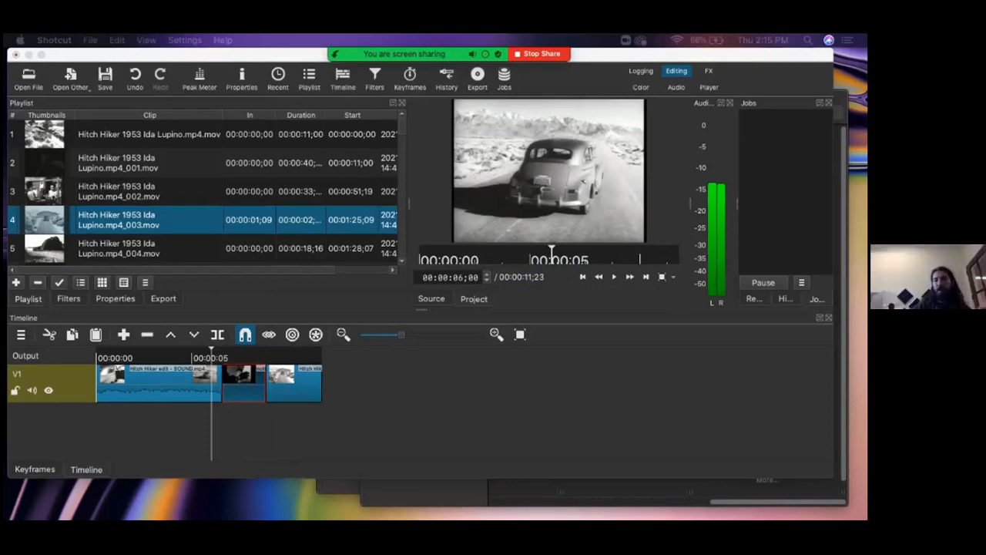
mouse_move(479, 55)
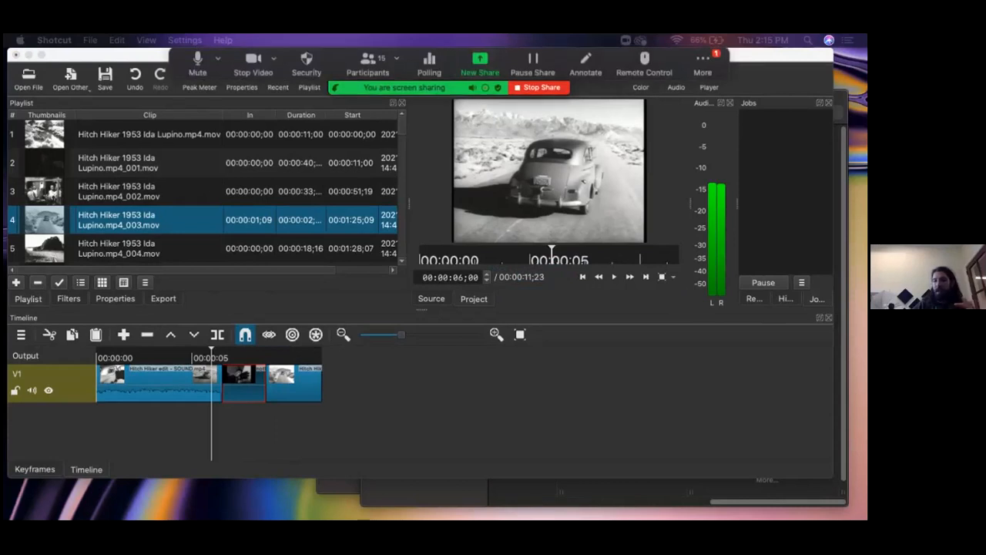
left_click(323, 357)
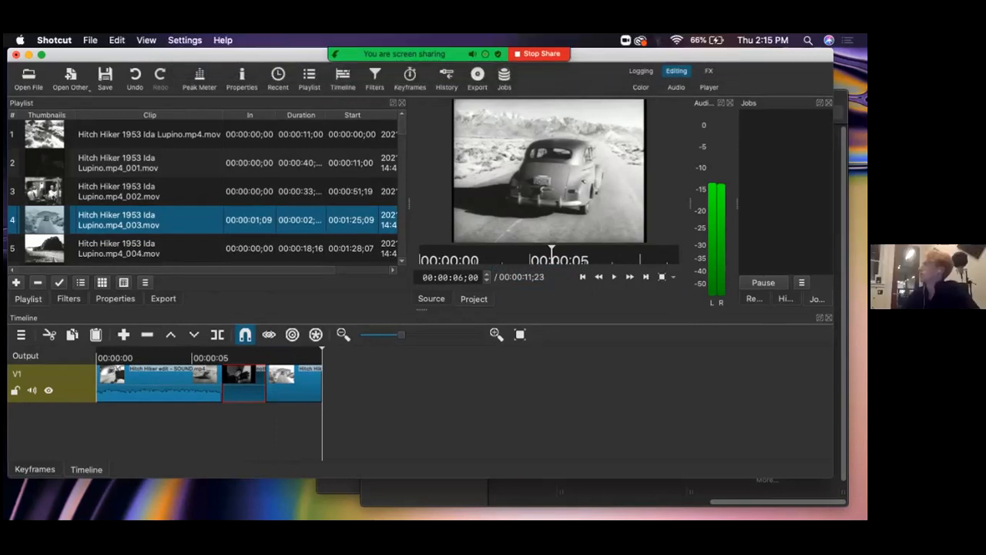
left_click_drag(833, 308, 858, 308)
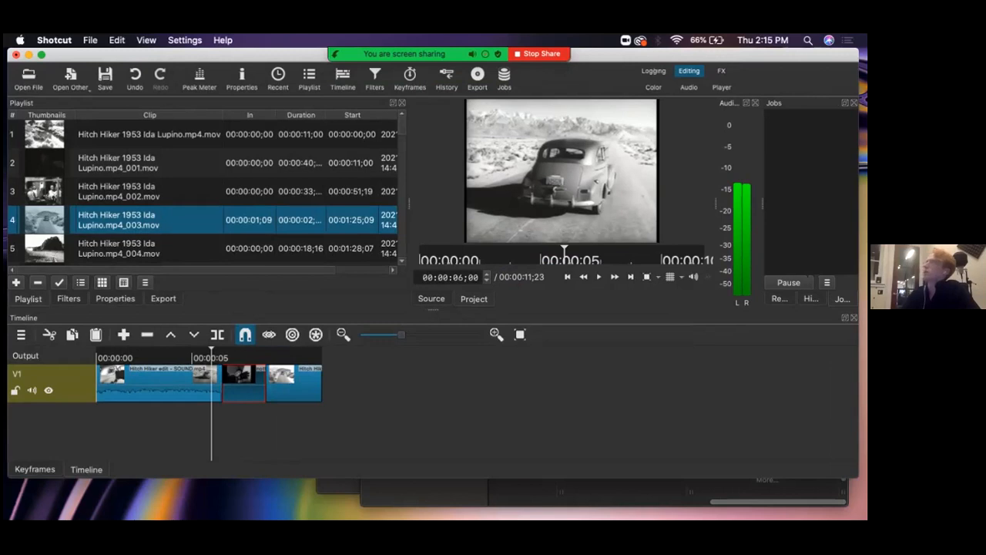
left_click_drag(252, 380, 253, 381)
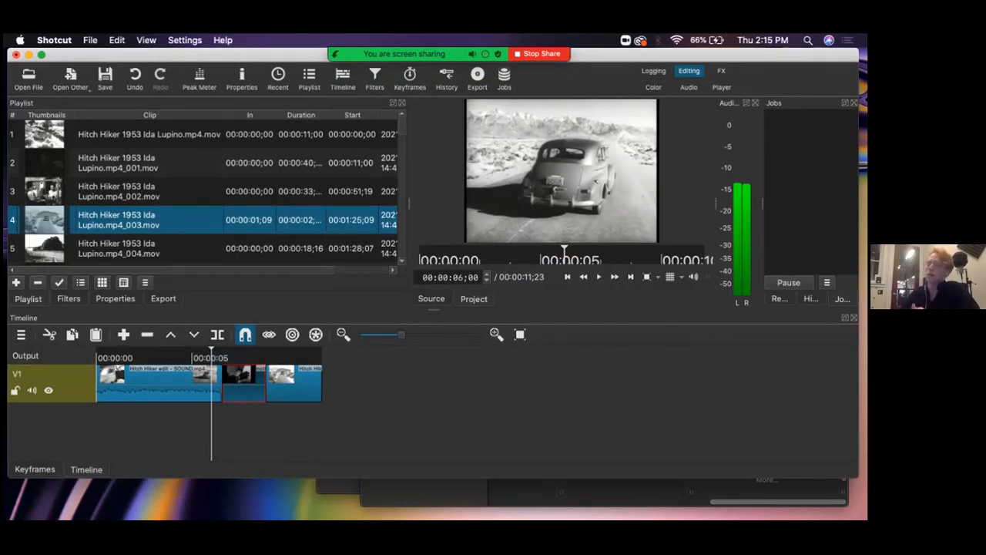
Overlap the _003.mov clip onto the end of notld40.mov to form a transition, and play and scrub through it
left_click_drag(302, 382, 267, 382)
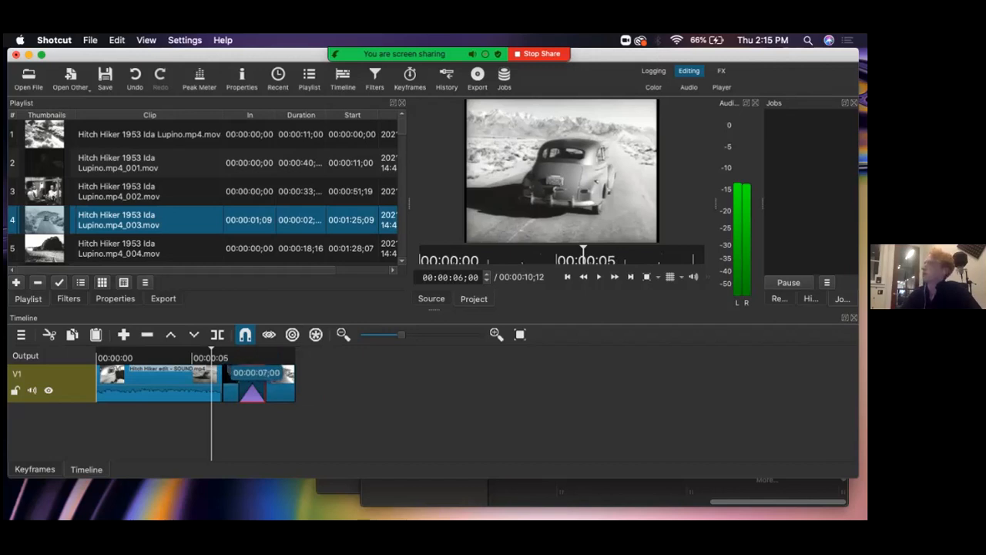
left_click(231, 358)
key("space")
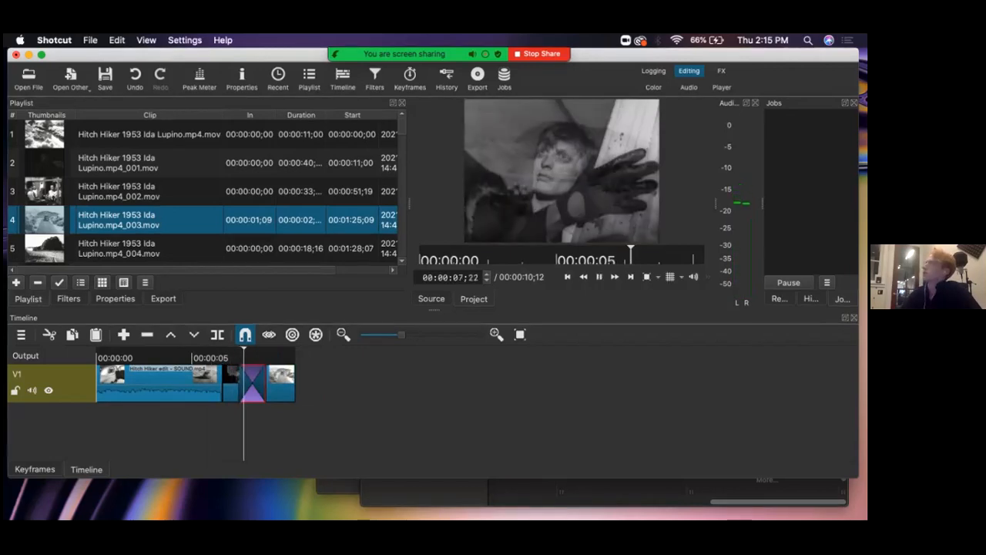
key("space")
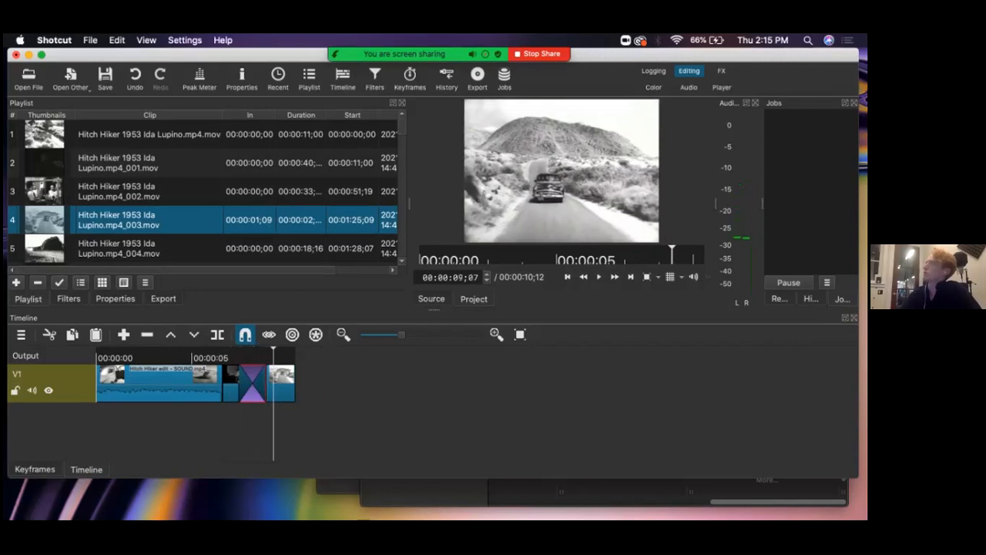
left_click_drag(272, 357, 237, 358)
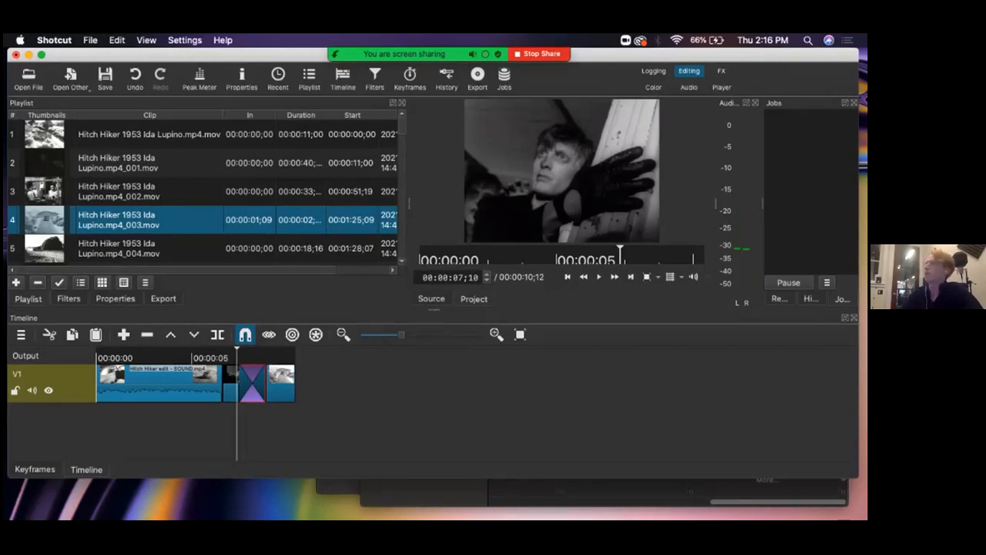
Try pulling the _003.mov clip away from the transition, and undo both this move and the overlap
left_click_drag(281, 378, 321, 377)
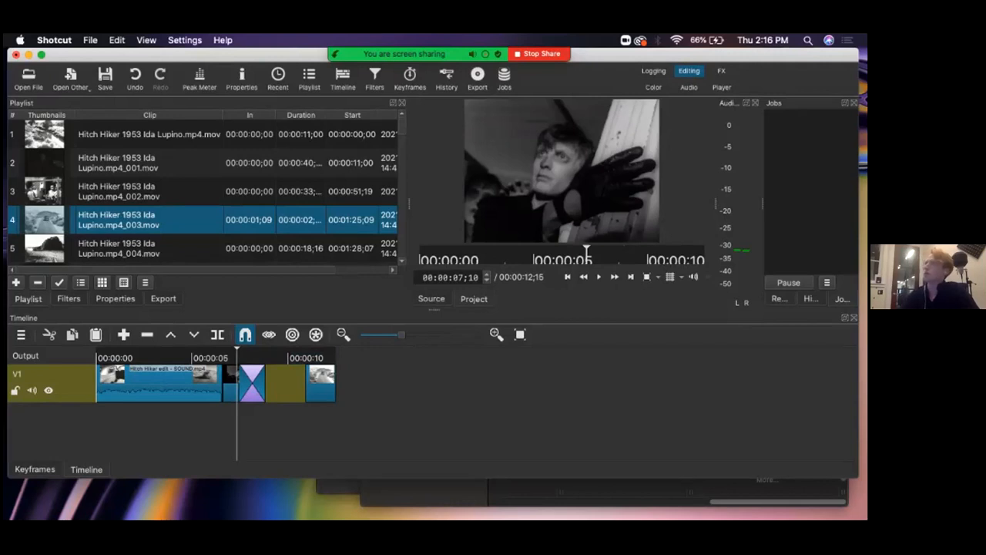
key("ctrl+z")
key("ctrl+z")
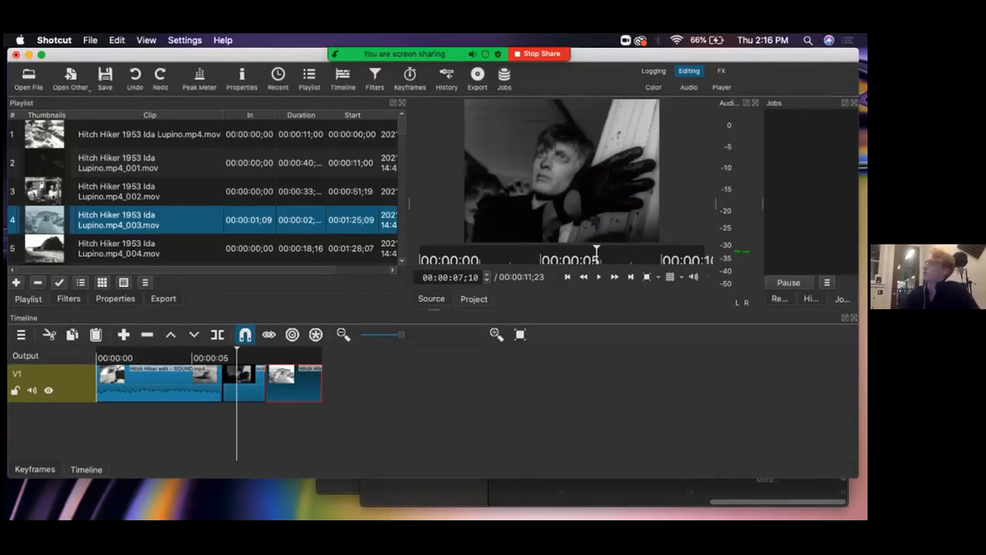
Overlap _003.mov onto the end of notld40.mov by about 1.5 seconds and set the transition's video type to Matrix Waterfall Vertical
left_click_drag(293, 386, 265, 385)
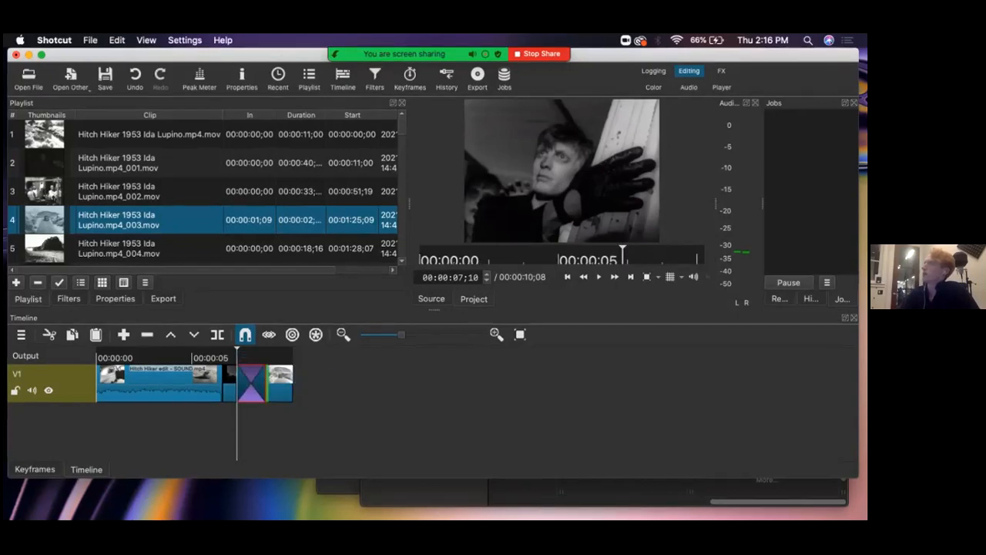
left_click(249, 358)
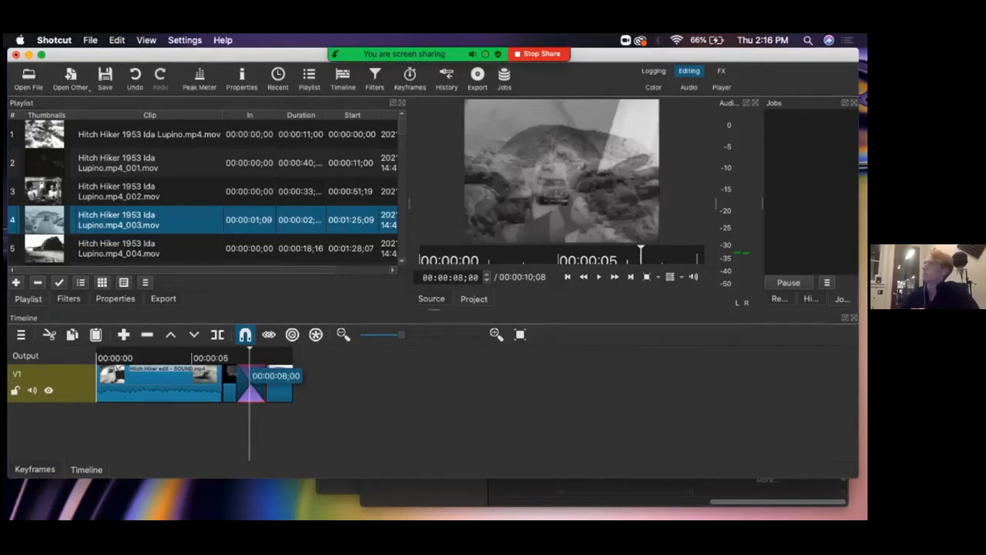
right_click(251, 379)
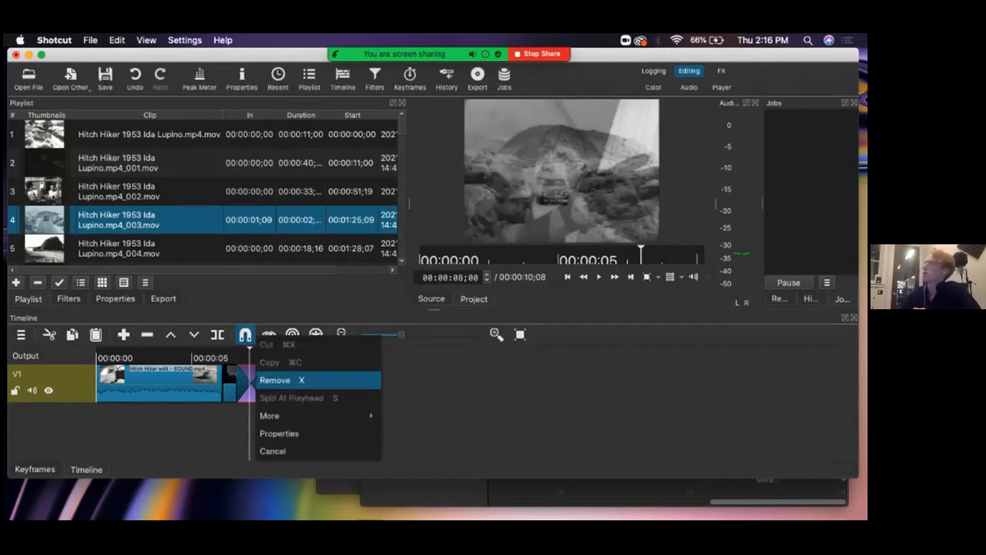
left_click(279, 433)
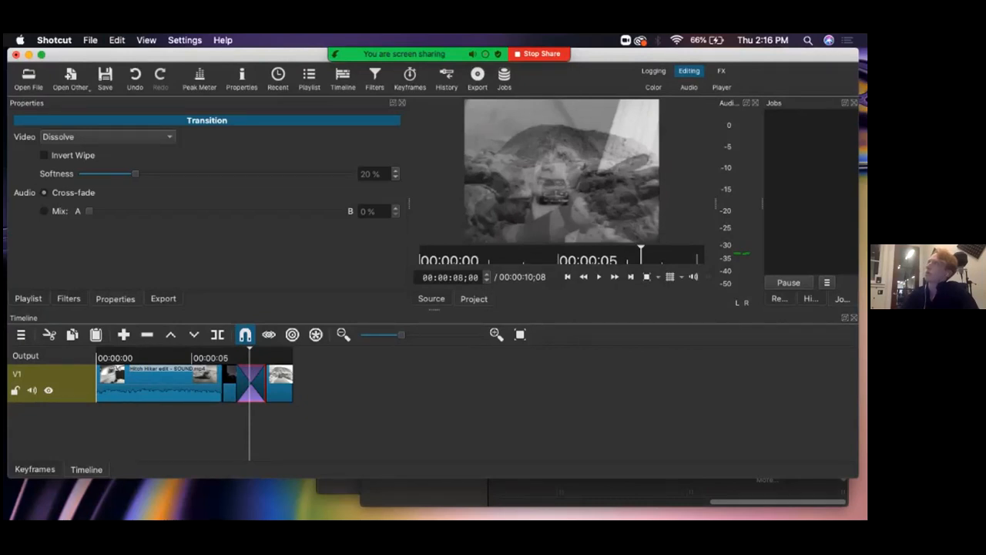
left_click(107, 137)
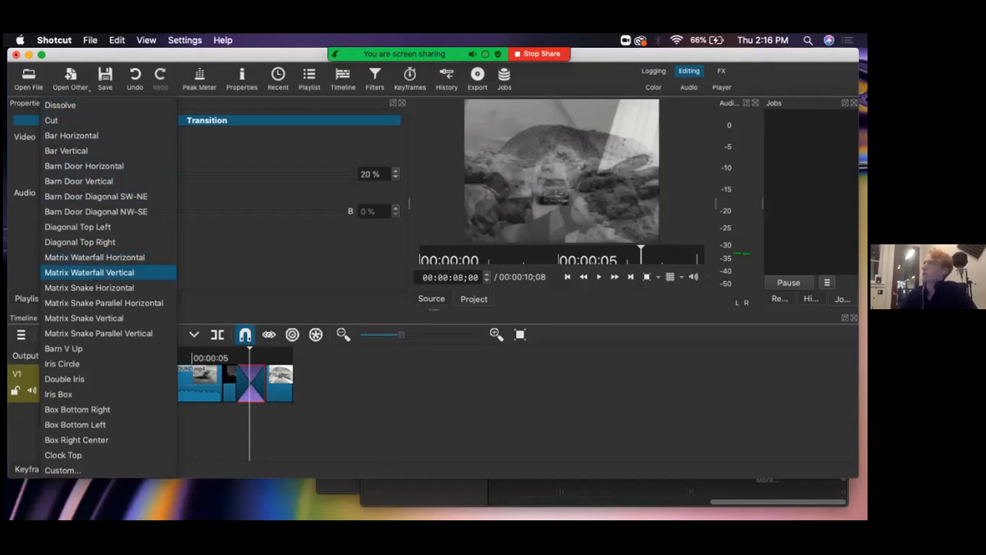
left_click(89, 272)
Play the timeline across the transition between notld40.mov and the _003.mov clip to check the wipe
left_click(236, 357)
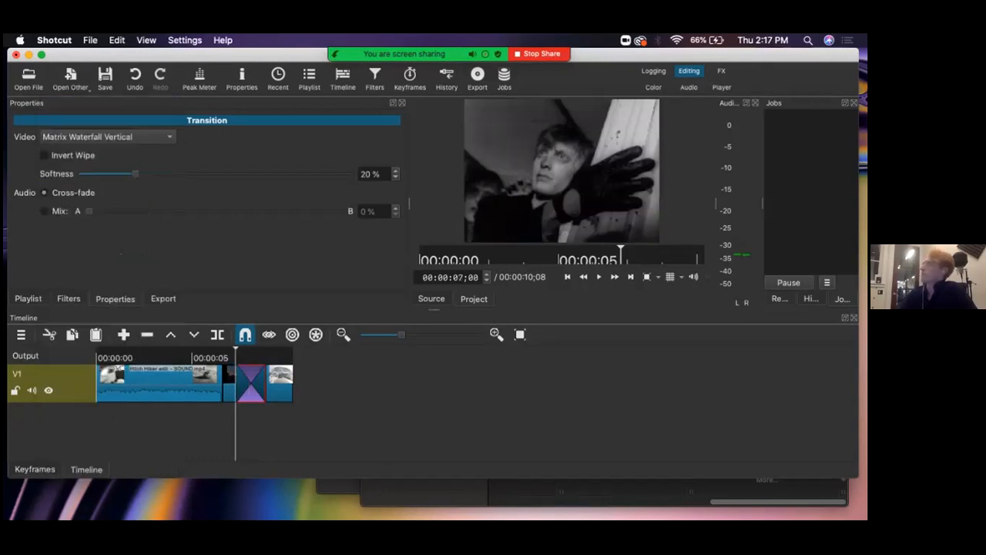
key("space")
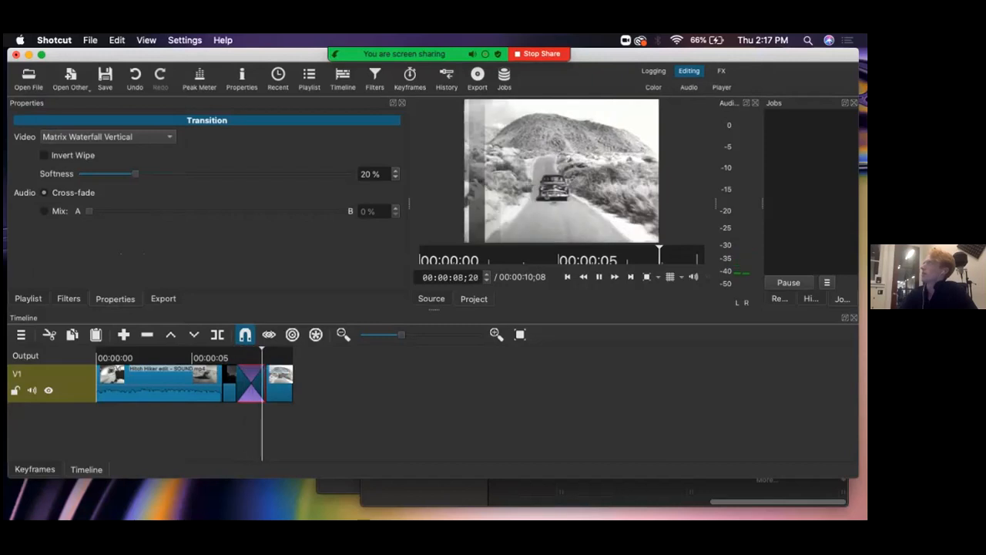
key("space")
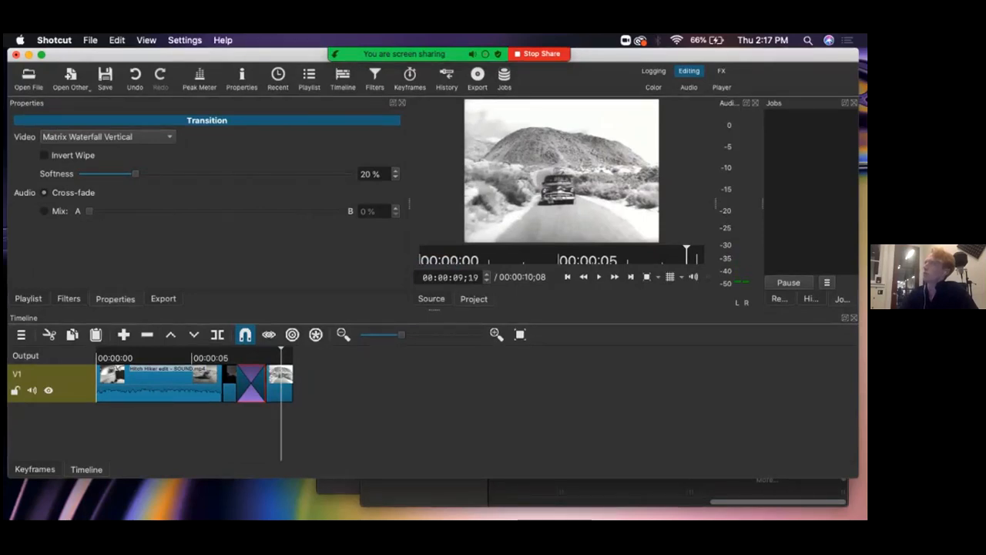
Review the properties of the _003.mov clip and Hitch Hiker edit - SOUND.mp4, including the latter's aspect ratio, scan mode and speed setting
left_click(283, 370)
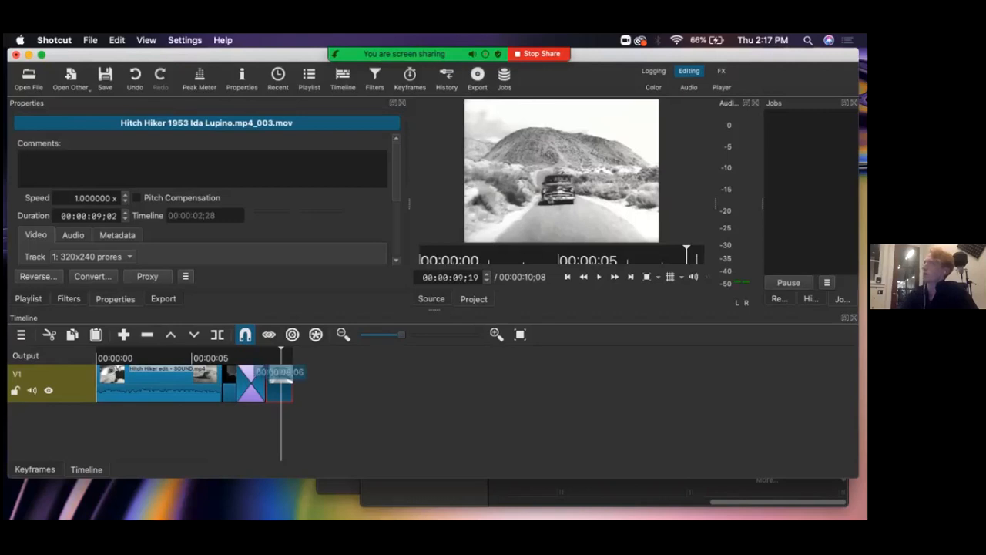
left_click(162, 381)
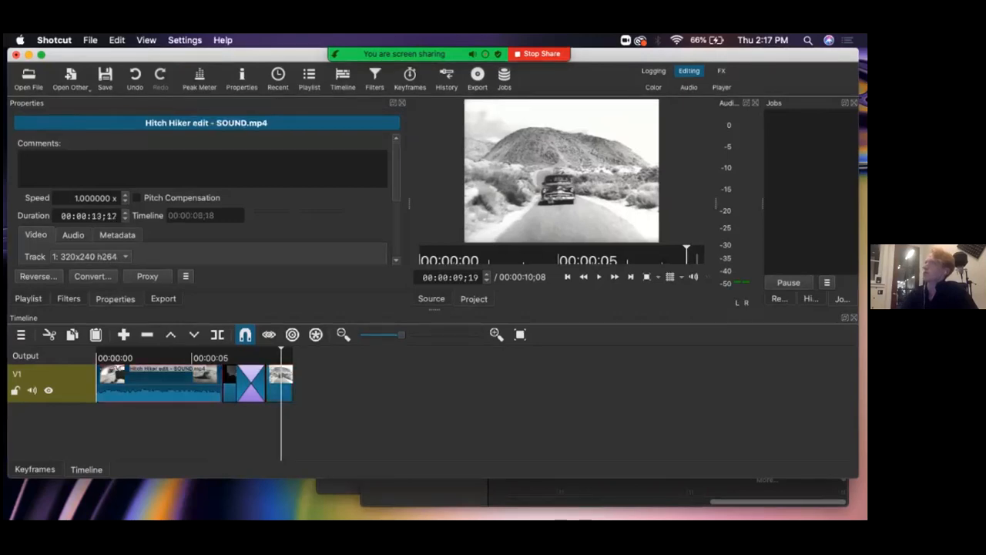
scroll(201, 201, "down", 5)
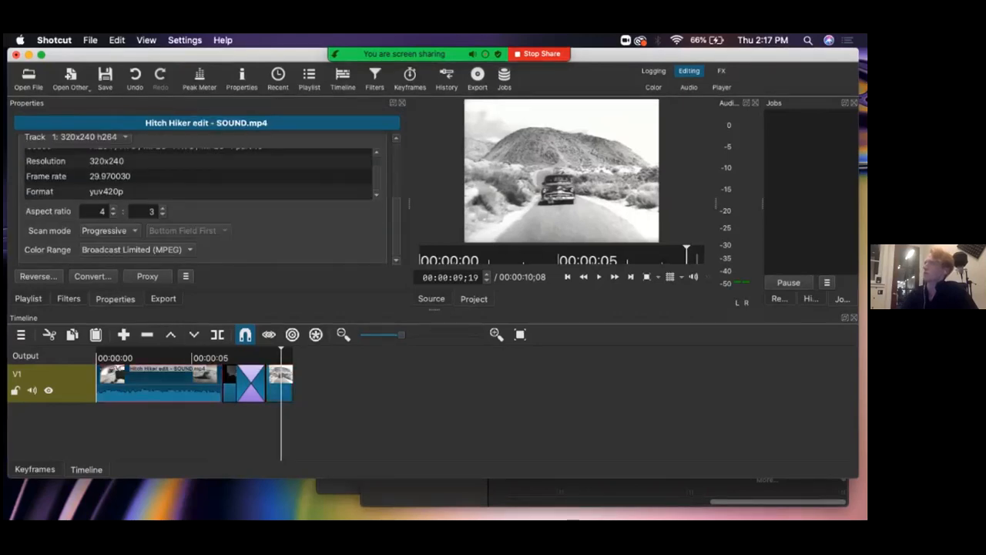
scroll(202, 199, "up", 5)
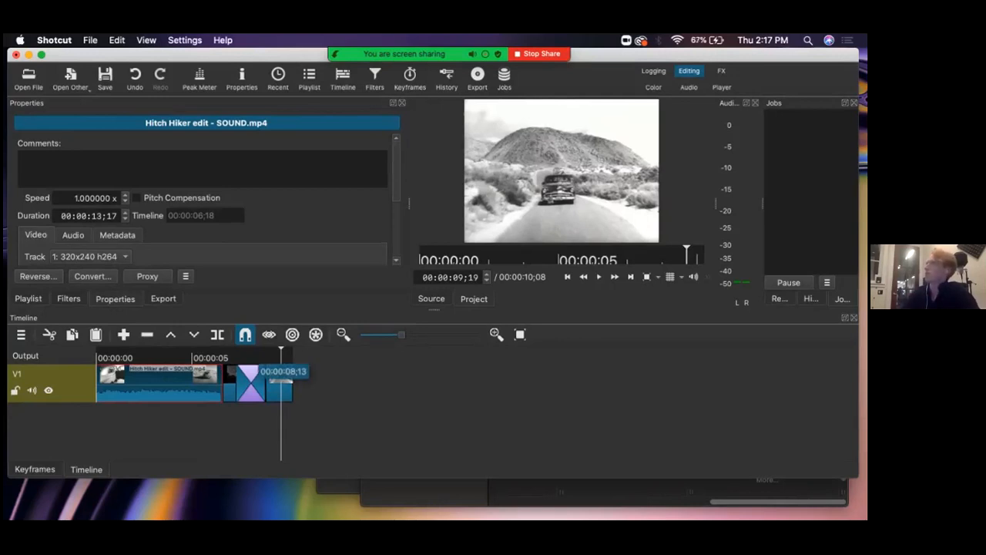
left_click(258, 357)
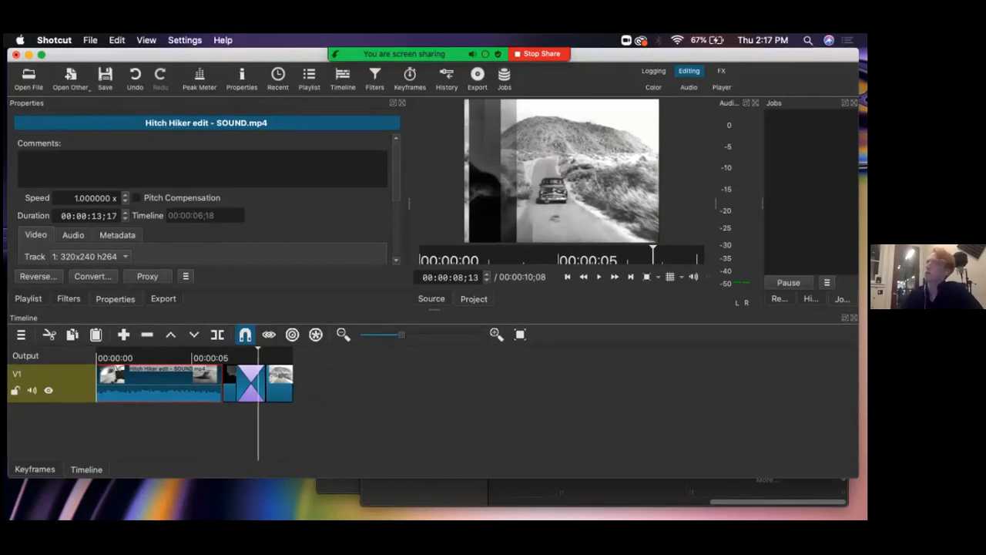
left_click(126, 194)
left_click(125, 201)
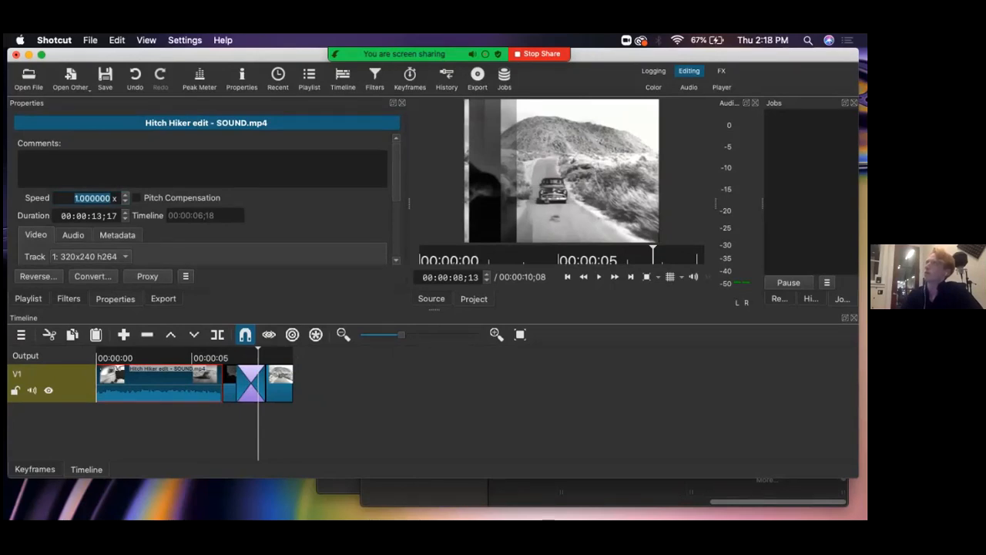
left_click(75, 198)
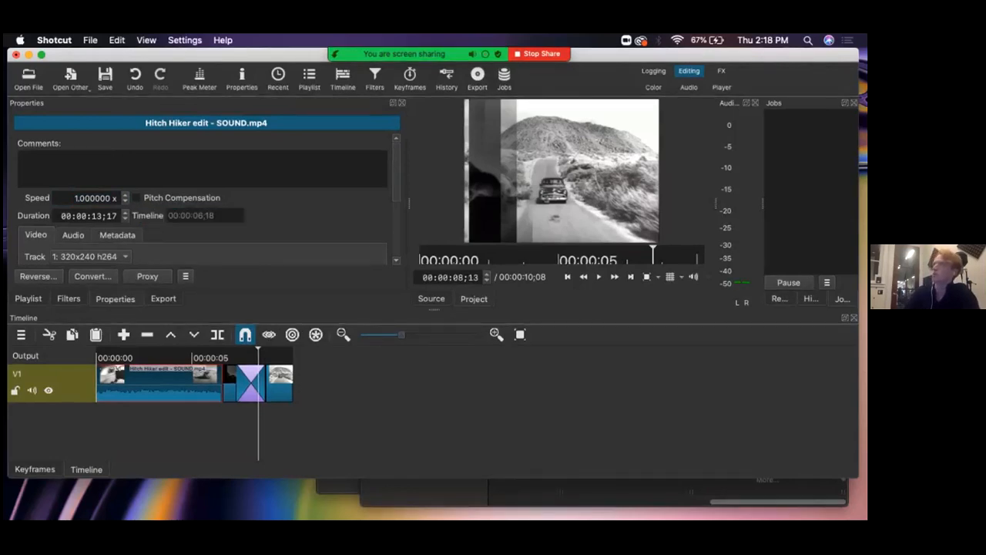
Add a Fade Out Video filter to the _003.mov clip and play the end of the timeline to check it
left_click(28, 299)
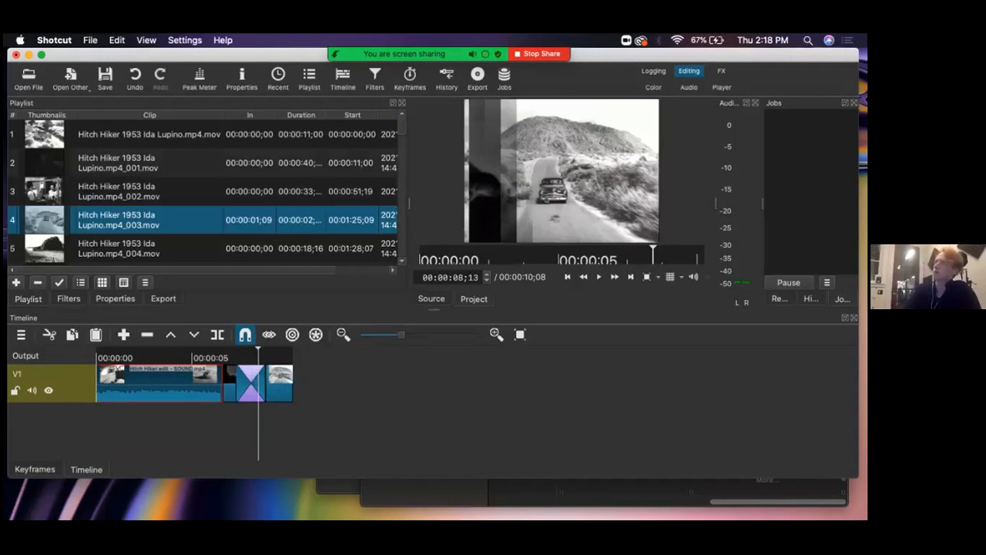
left_click(69, 298)
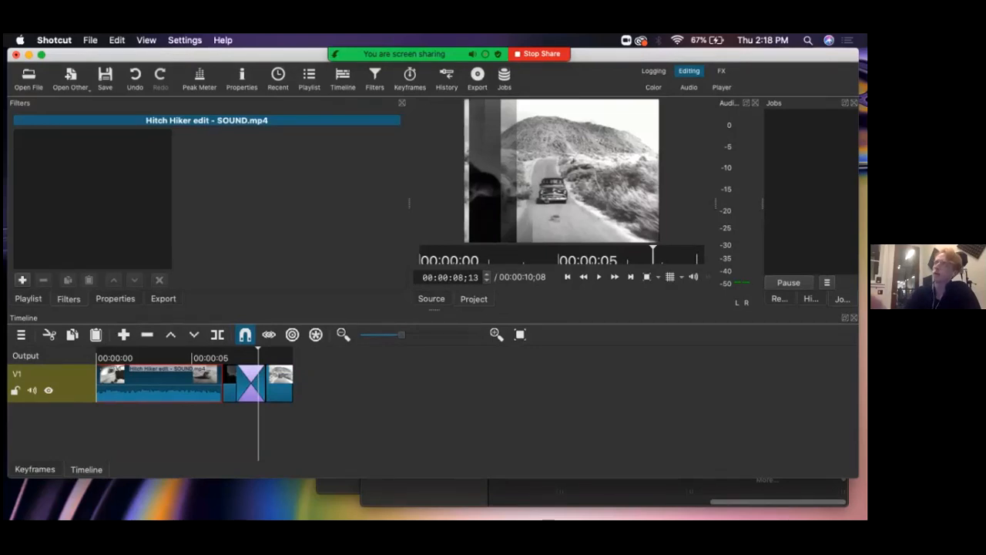
left_click(231, 357)
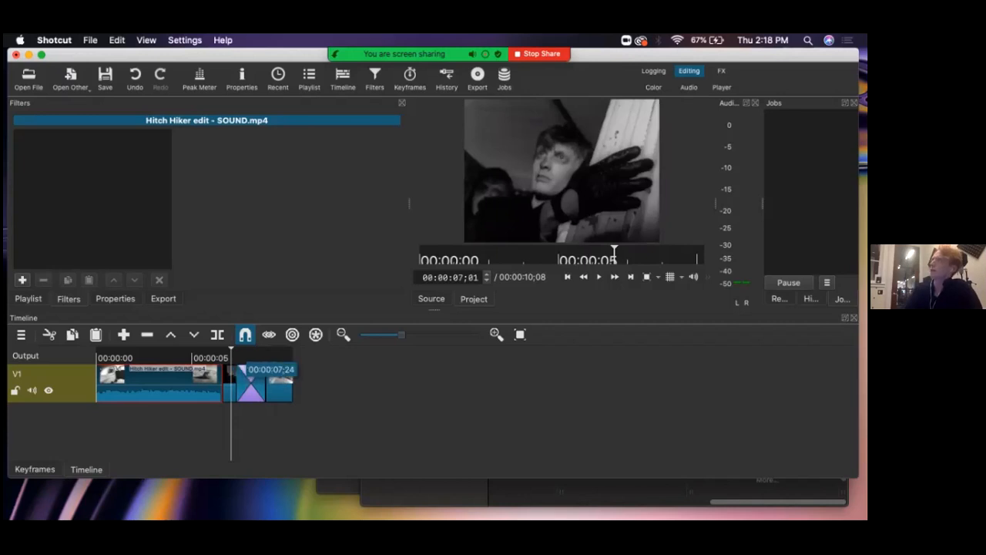
left_click(285, 358)
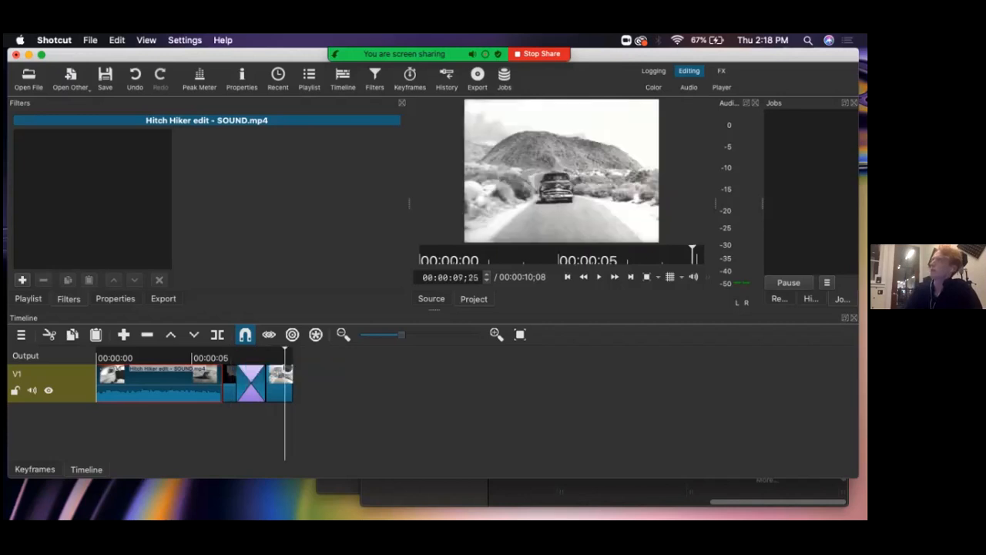
left_click(280, 386)
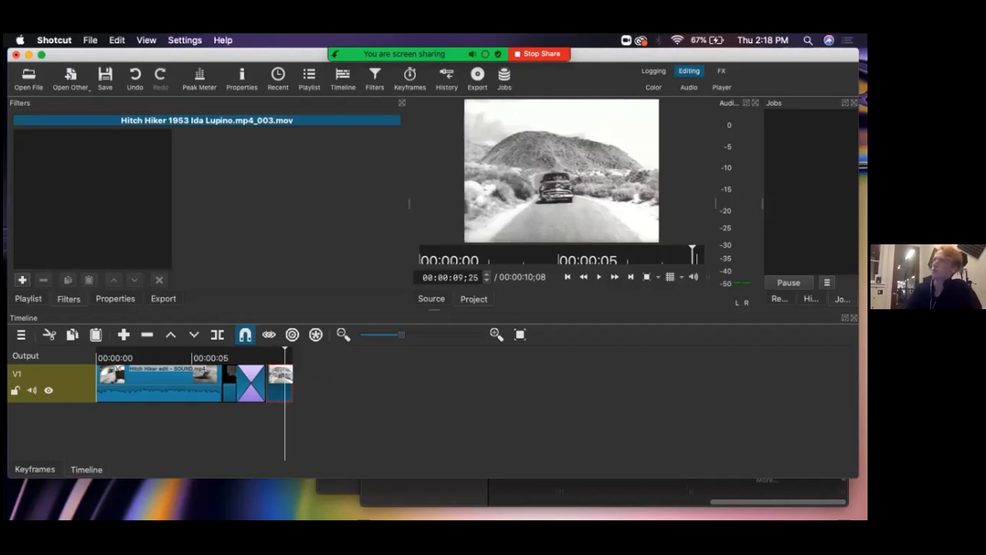
left_click(22, 280)
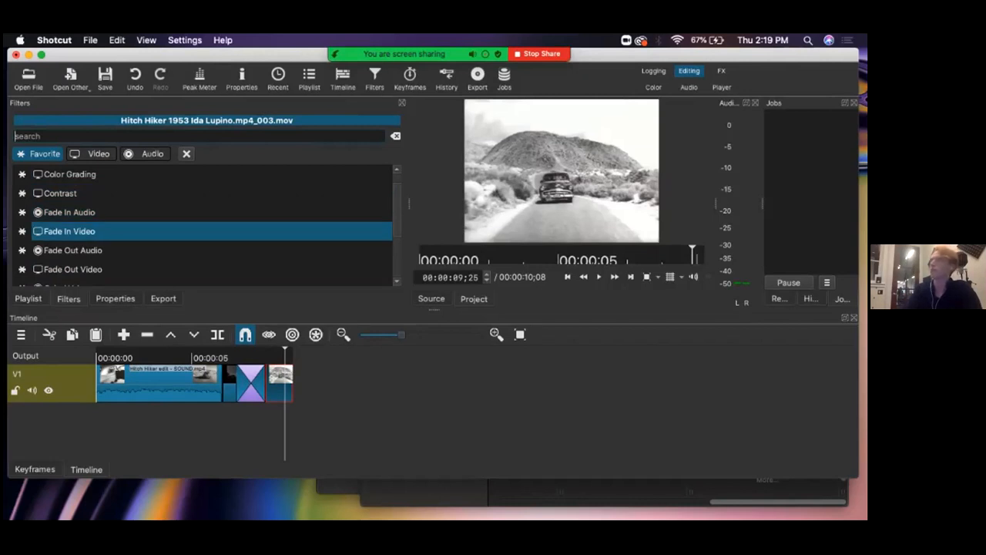
scroll(204, 208, "down", 1)
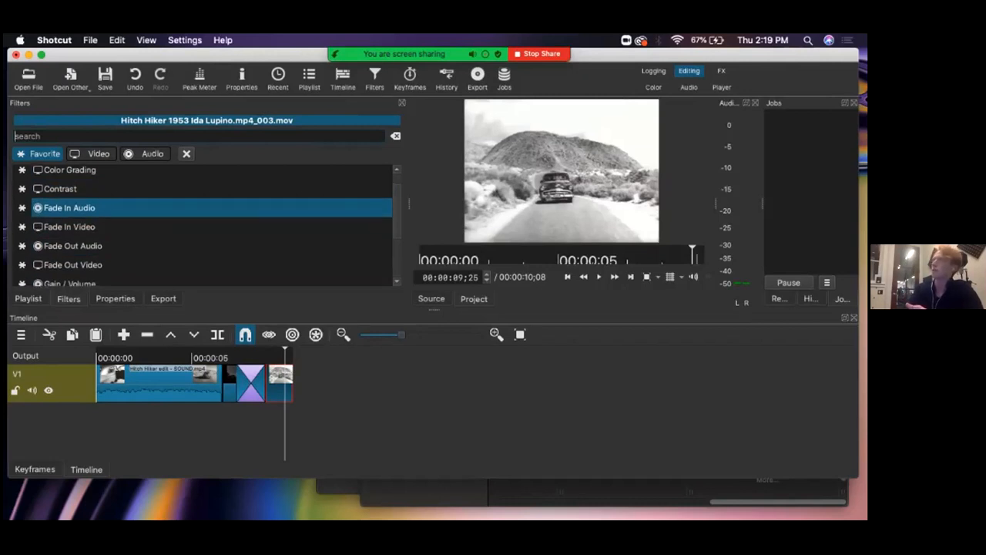
scroll(203, 224, "down", 4)
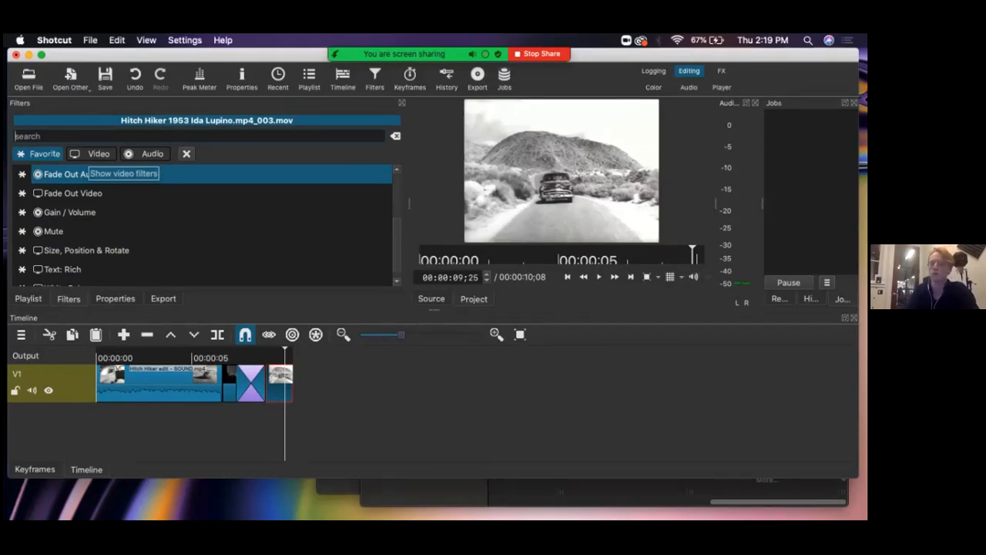
scroll(203, 214, "up", 2)
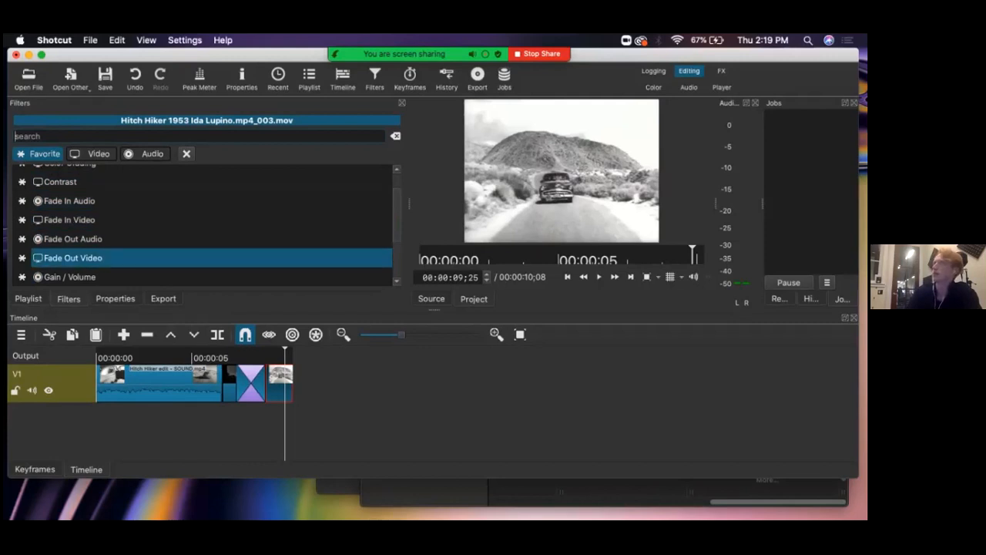
left_click(73, 257)
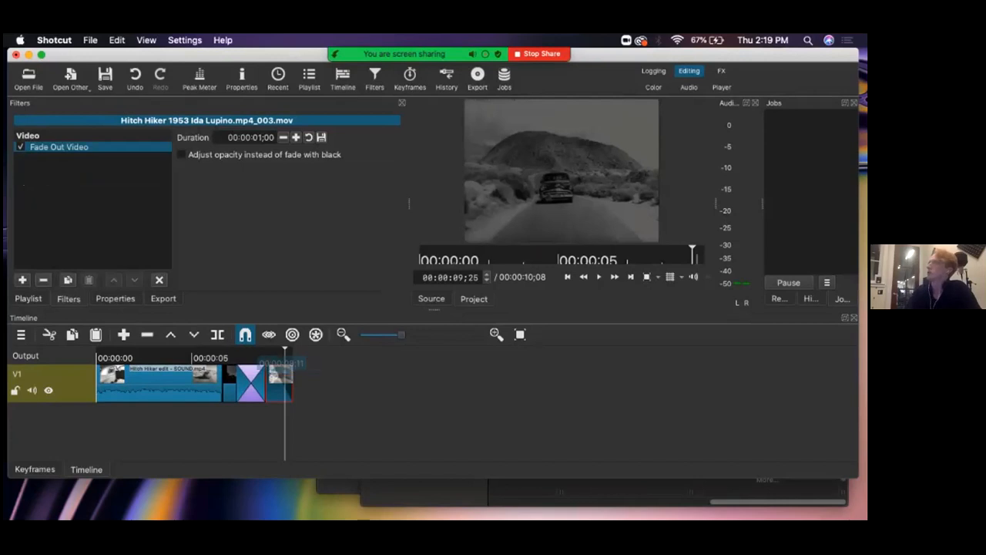
left_click(256, 356)
key("space")
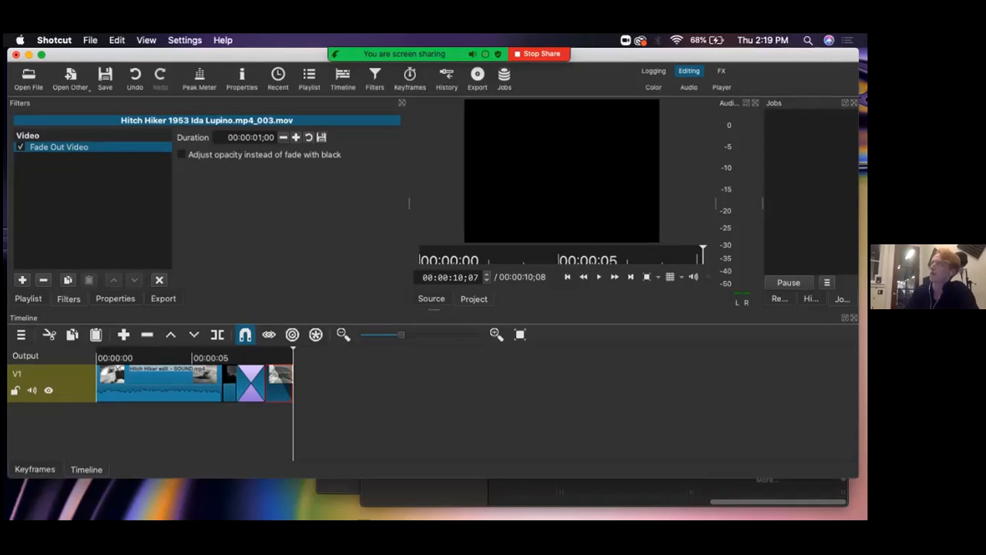
Set the duration of the _003.mov clip's Fade Out Video filter to 00:00:00;20
mouse_move(268, 369)
left_mouse_down()
mouse_move(278, 368)
mouse_move(266, 369)
left_mouse_up()
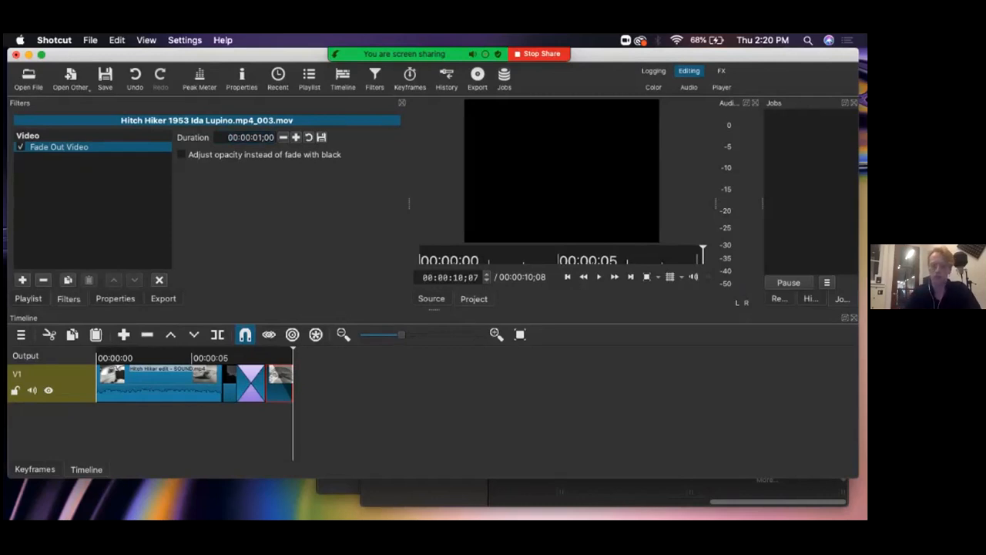
type("50")
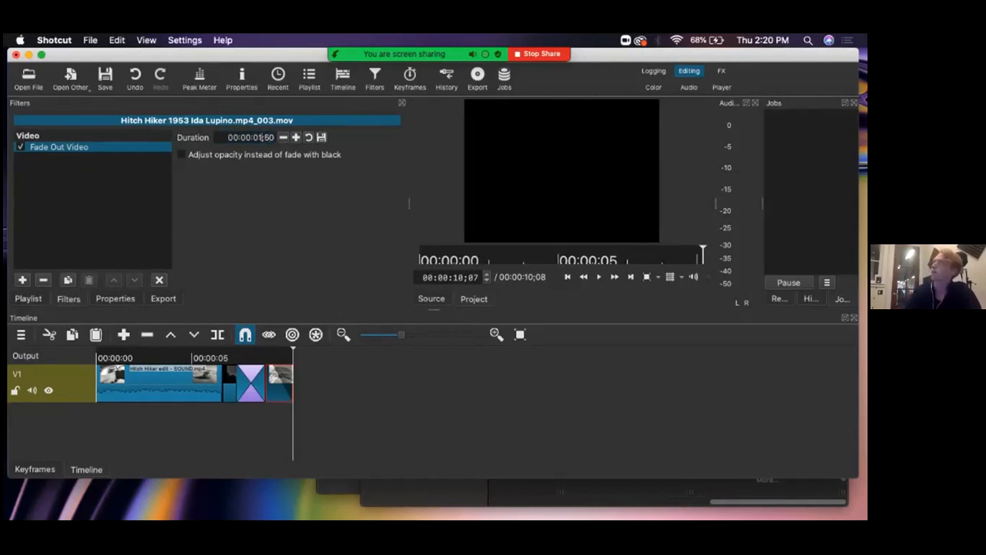
key("BackSpace")
type("0")
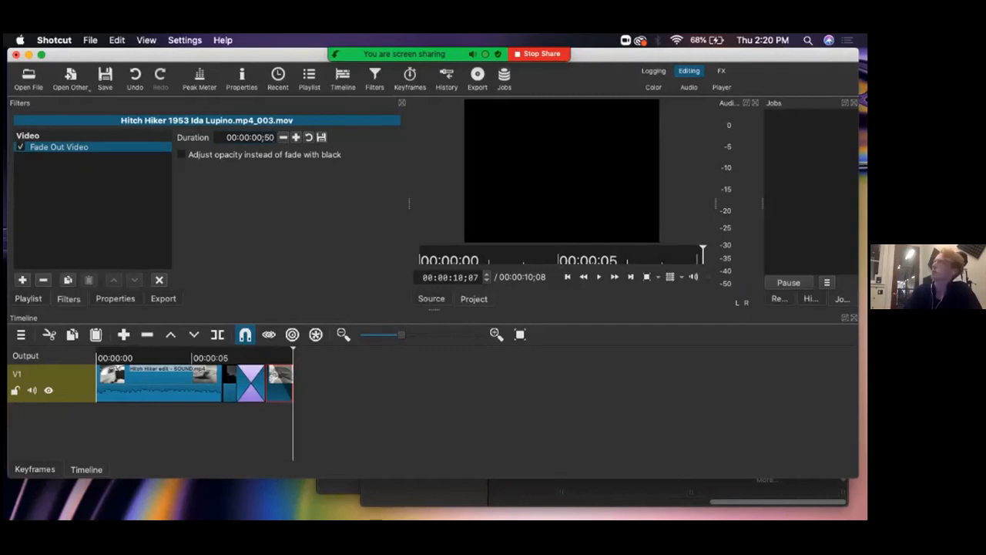
key("Return")
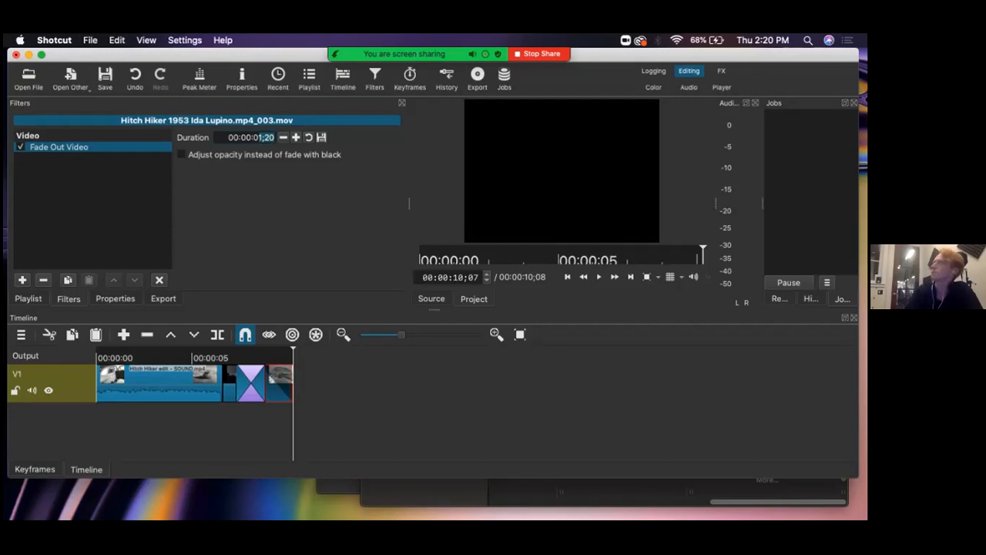
type("0;")
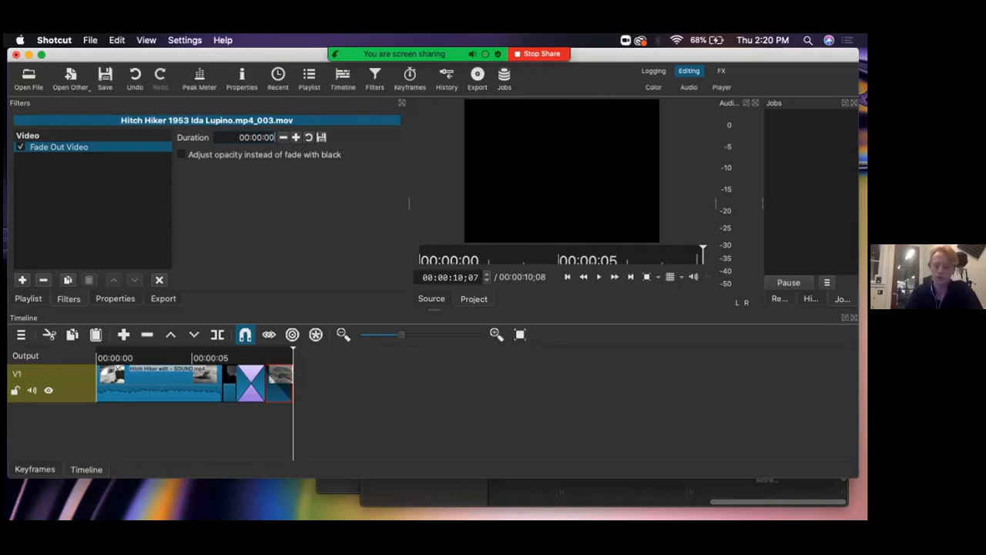
type("20")
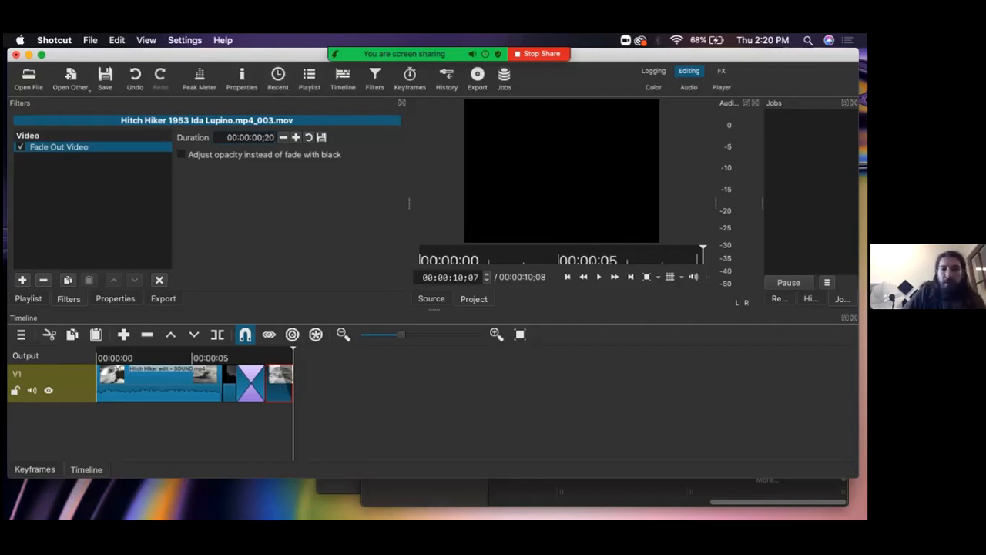
Raise the Fade Out Video duration frame by frame to 00:00:01;00
left_click(295, 138)
left_click(296, 138)
left_click(296, 137)
left_click(296, 137)
left_click(296, 137)
left_click(296, 137)
left_click(296, 137)
left_click(296, 137)
left_click(296, 137)
left_click(296, 137)
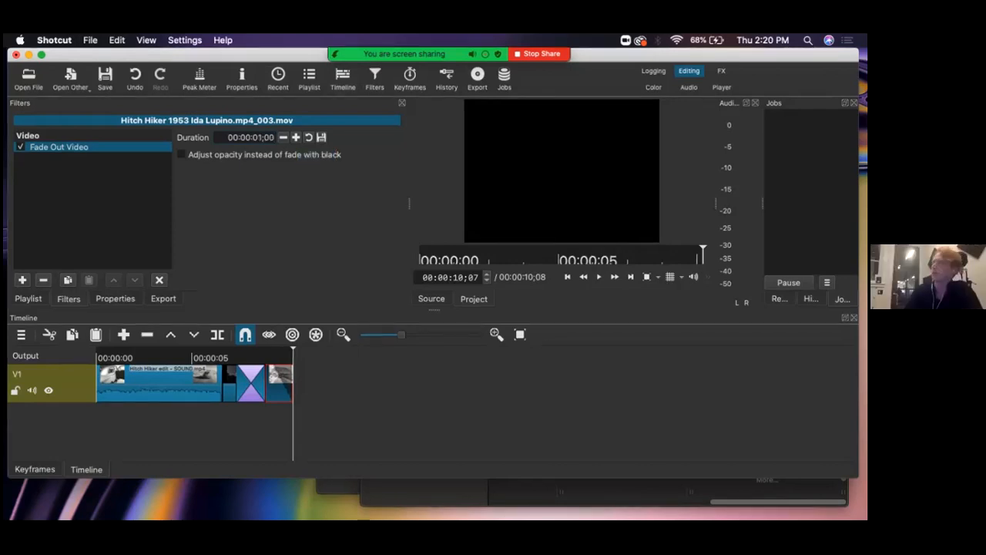
Lower the Fade Out Video duration frame by frame to 00:00:00;15 and play the end of the _003.mov clip
left_click(283, 137)
left_click(284, 137)
left_click(283, 138)
left_click(283, 137)
left_click(283, 137)
left_click(283, 137)
left_click(283, 137)
left_click(284, 137)
left_click(284, 137)
left_click(283, 137)
left_click(284, 137)
left_click(283, 137)
left_click(283, 137)
left_click(283, 137)
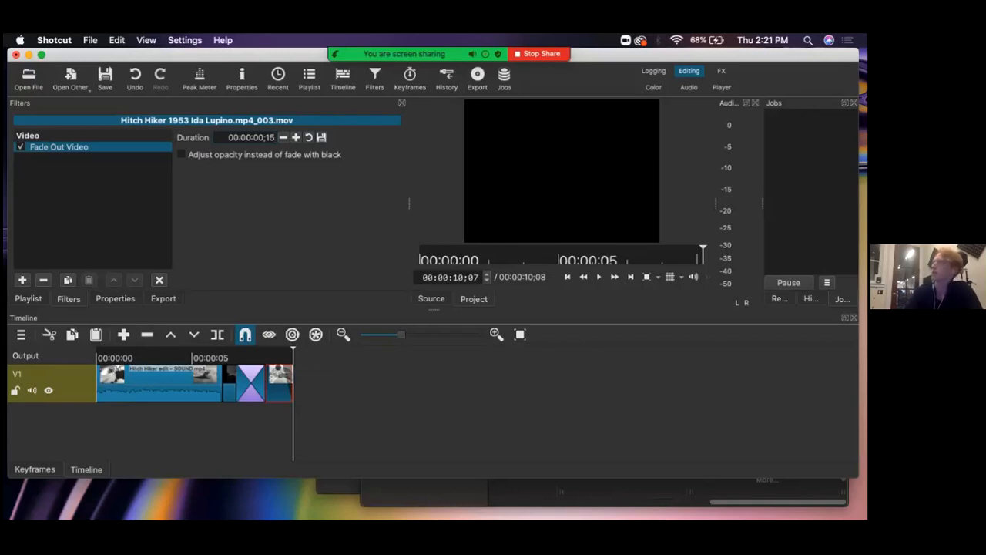
left_click(279, 358)
key("space")
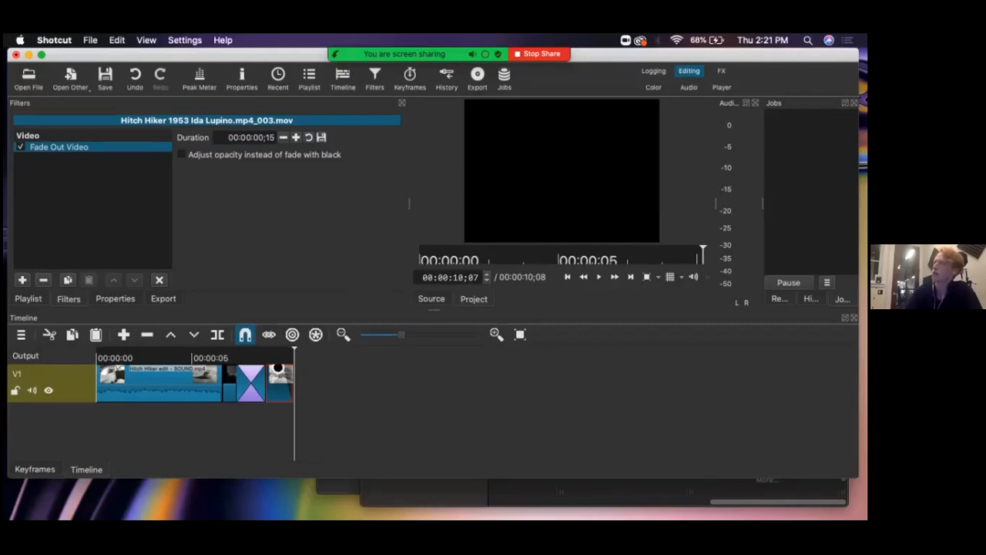
Shorten the fade-out of the _003.mov clip to 8 frames directly on the timeline
mouse_move(282, 369)
left_mouse_down()
mouse_move(267, 368)
mouse_move(287, 368)
left_mouse_up()
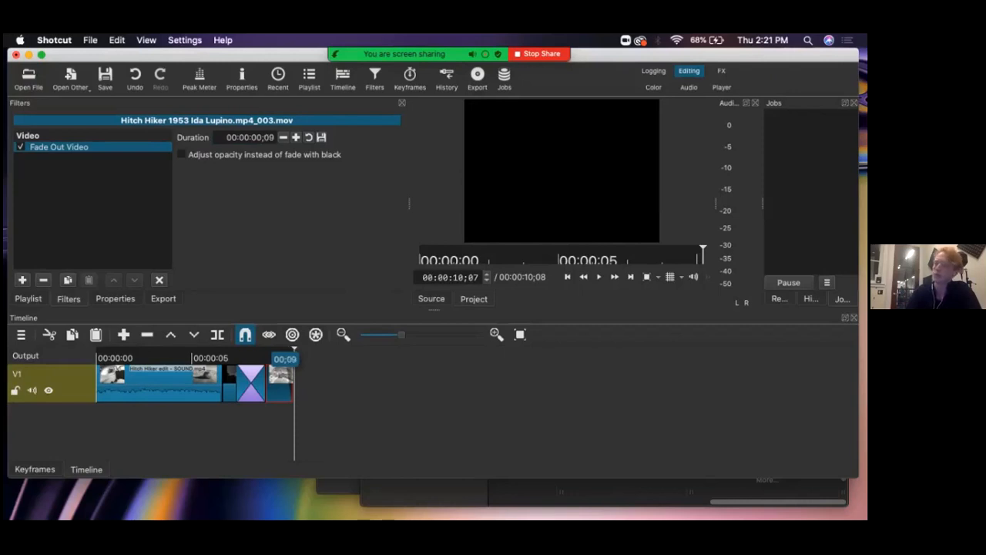
left_click_drag(287, 368, 289, 368)
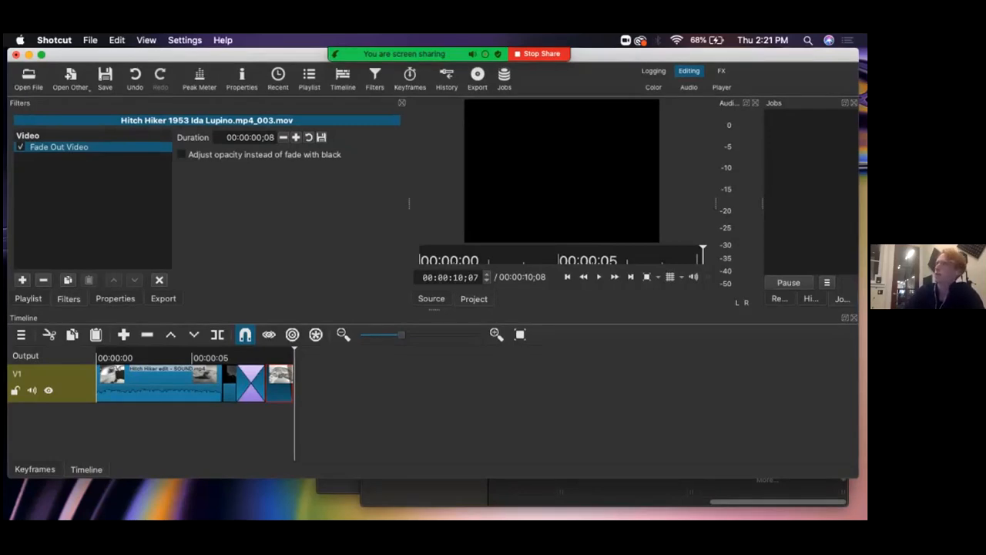
Add a 25-frame fade-in to the start of Hitch Hiker edit - SOUND.mp4 on the timeline and play it from the beginning
left_click(103, 370)
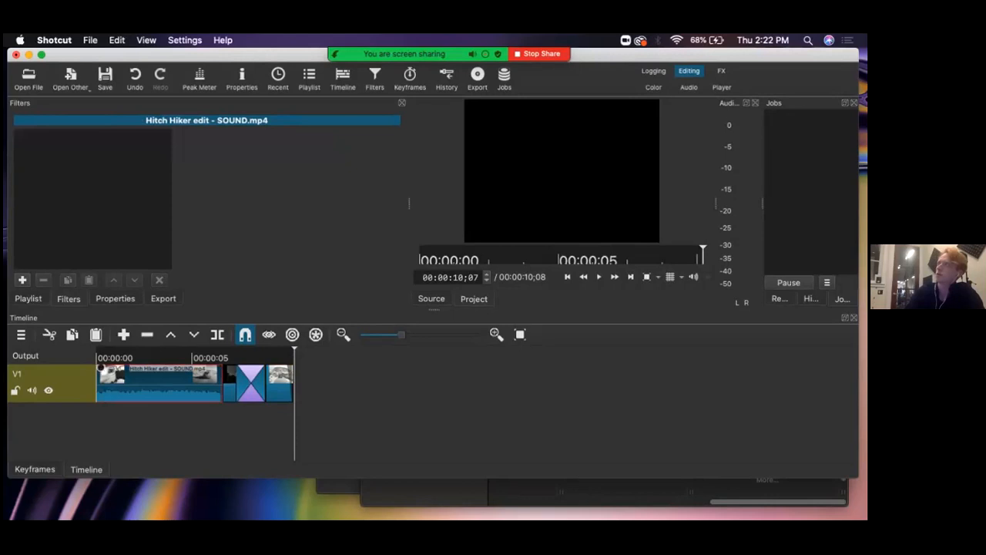
left_click_drag(101, 368, 116, 370)
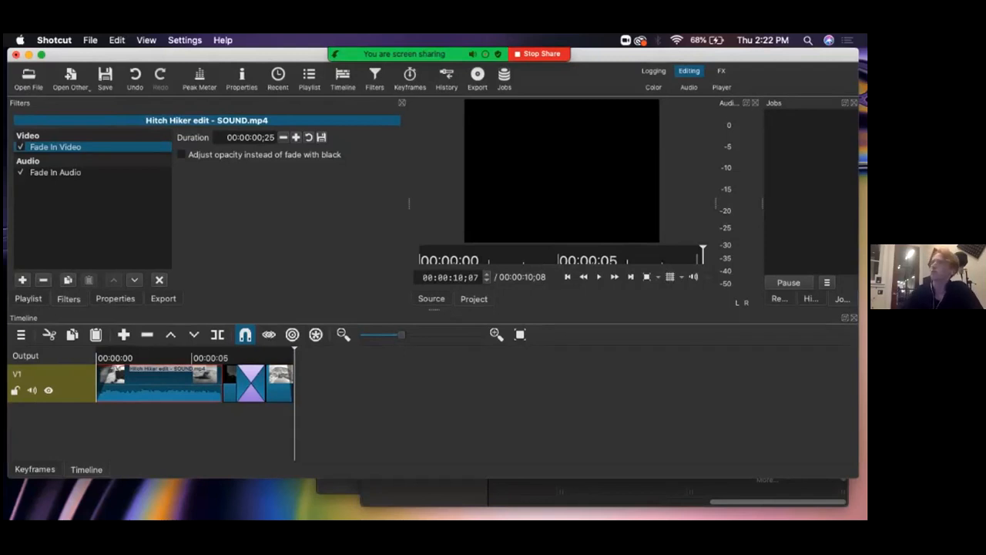
left_click_drag(114, 357, 96, 358)
key("space")
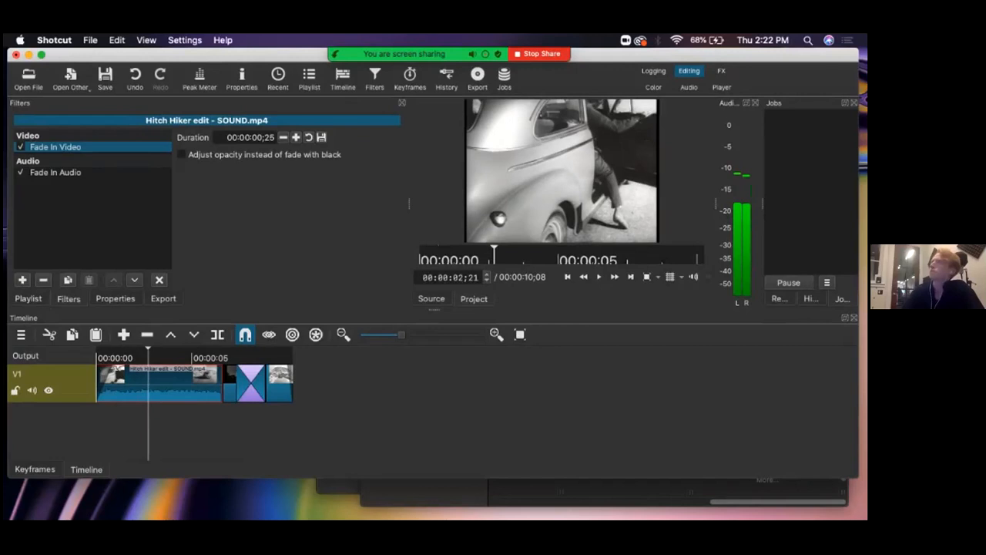
Look through the playlist entries for the available music tracks
left_click(28, 298)
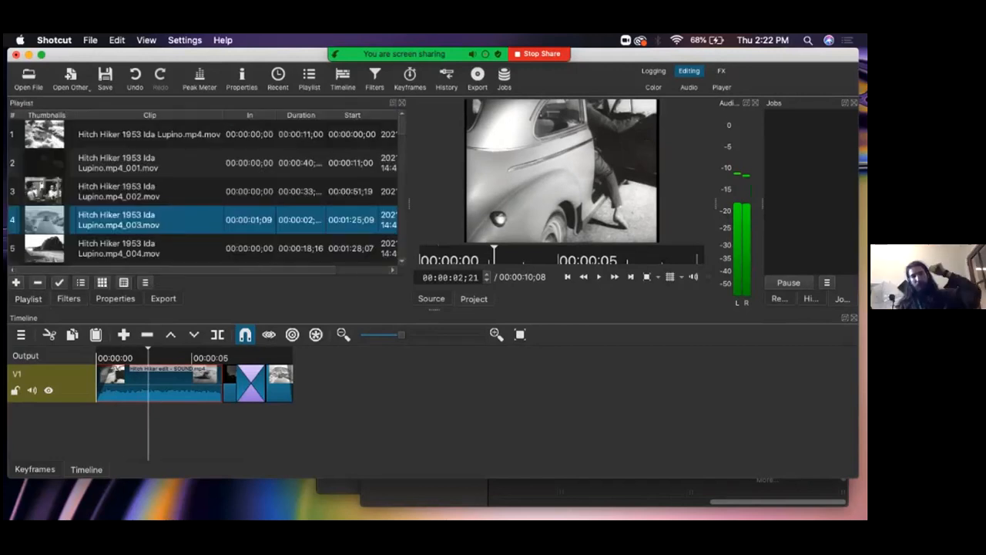
scroll(200, 191, "down", 5)
scroll(201, 191, "up", 3)
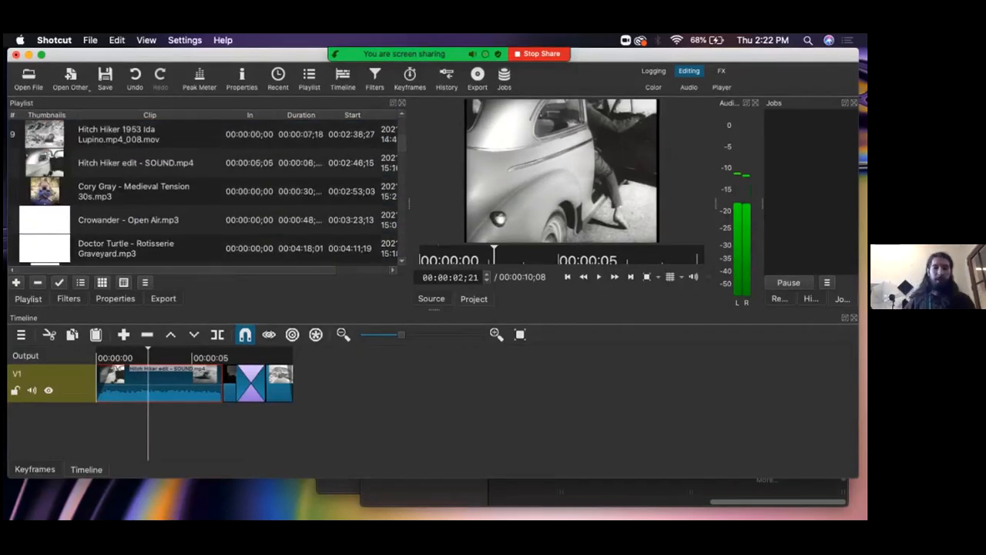
scroll(200, 191, "down", 2)
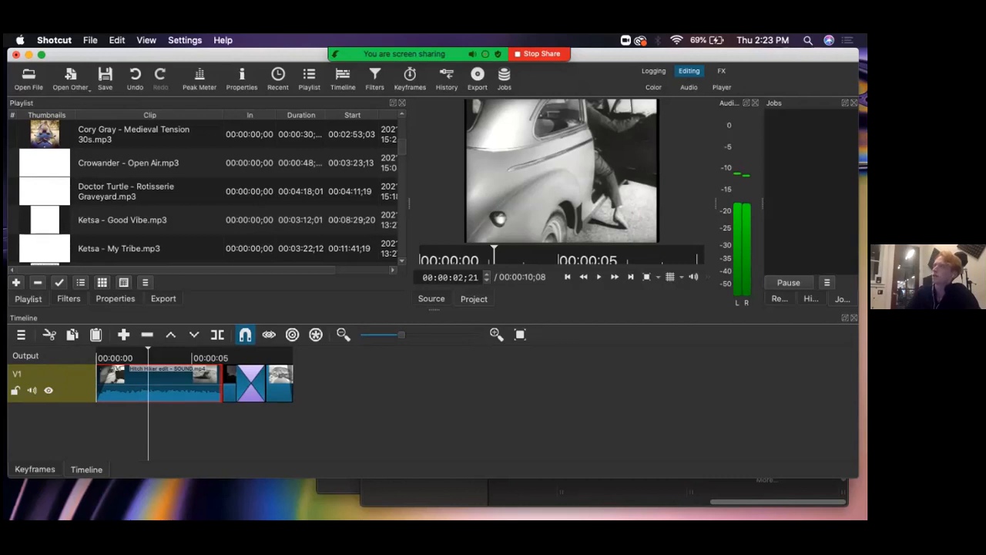
Undo a trial trim of Hitch Hiker edit - SOUND.mp4 and detach the clip's audio onto its own track
left_click_drag(221, 385, 182, 385)
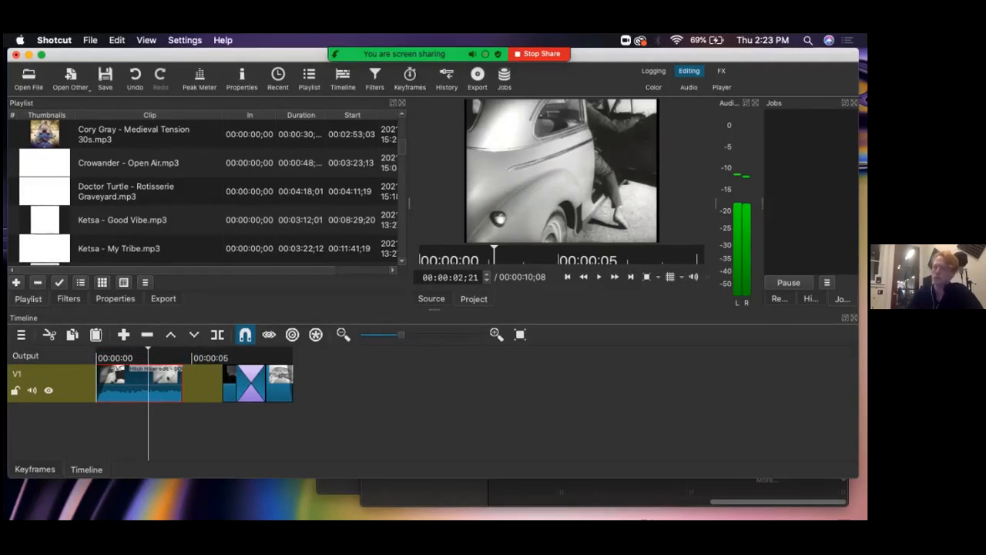
key("super+z")
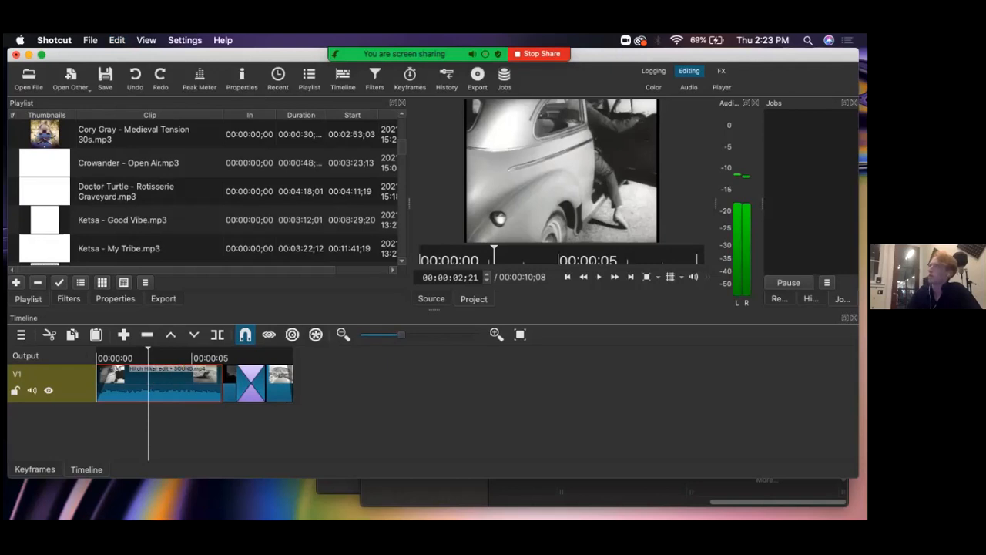
right_click(179, 385)
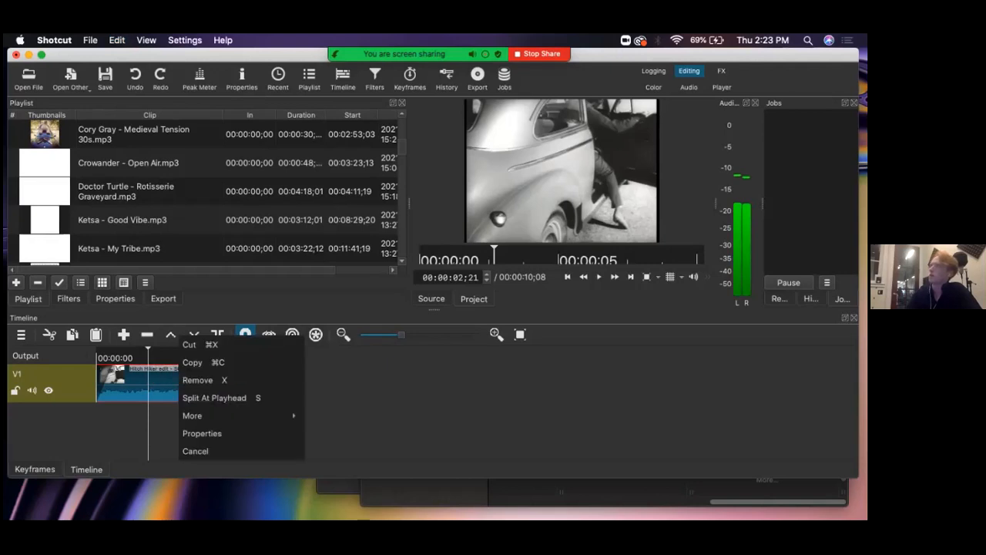
mouse_move(231, 415)
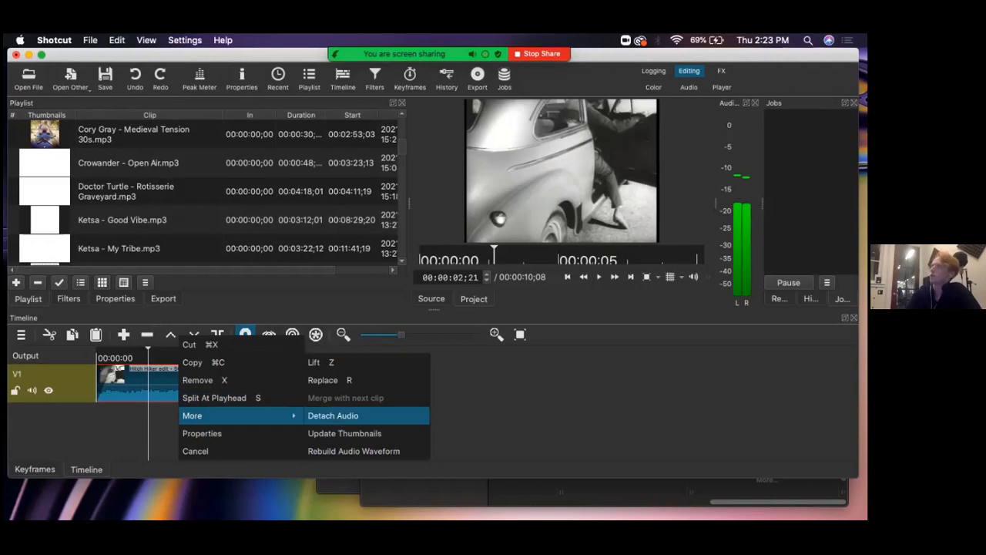
left_click(333, 416)
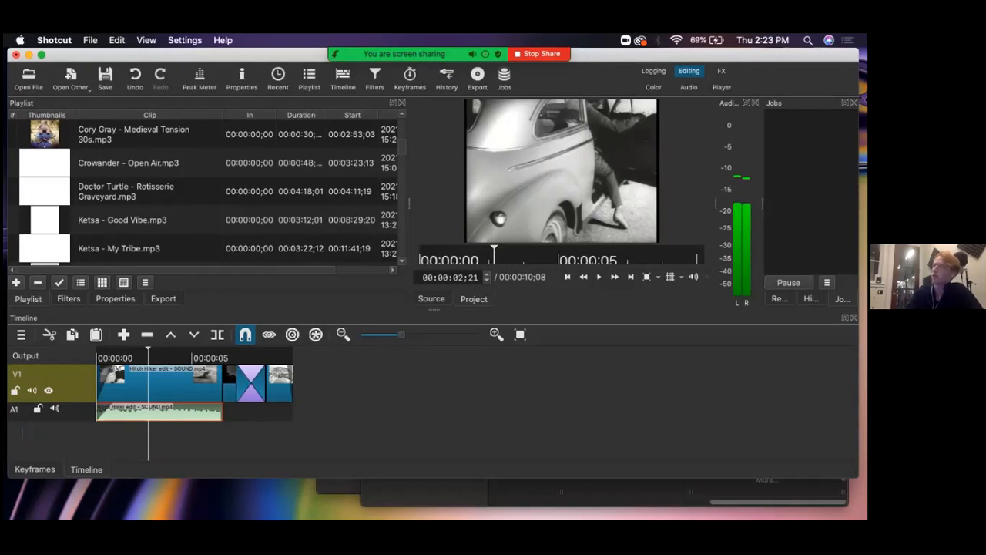
Trim about 2 seconds off the end of the Hitch Hiker edit video, close the gap with the following clips, and play the result
mouse_move(221, 383)
left_mouse_down()
mouse_move(176, 384)
mouse_move(237, 385)
mouse_move(193, 385)
mouse_move(222, 385)
mouse_move(206, 385)
left_mouse_up()
left_click_drag(279, 386, 235, 385)
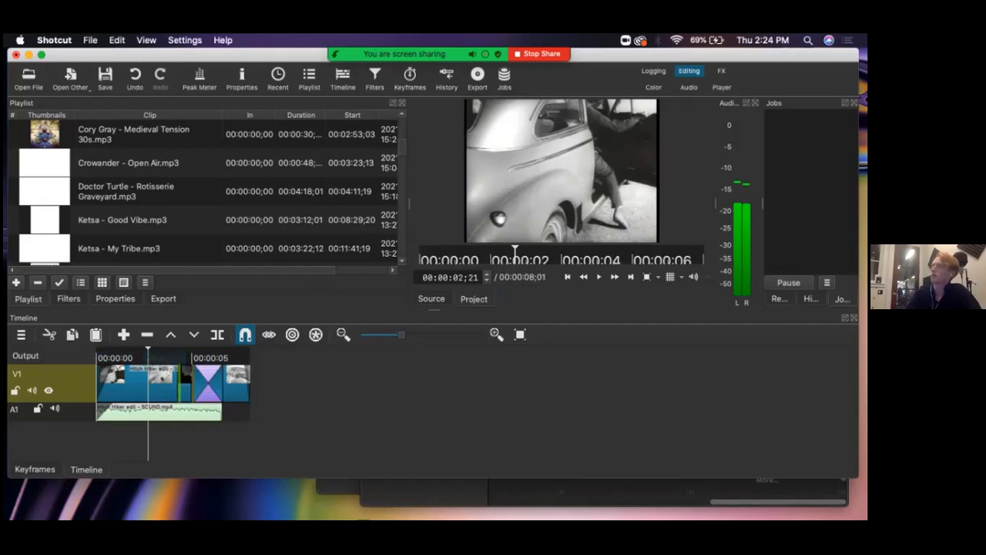
left_click_drag(156, 357, 164, 357)
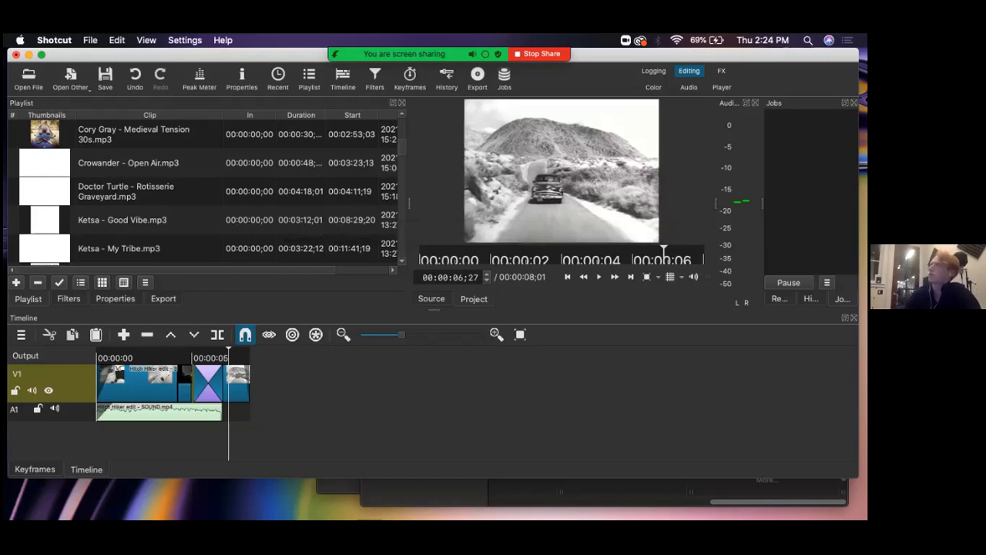
scroll(200, 189, "up", 6)
scroll(200, 188, "down", 3)
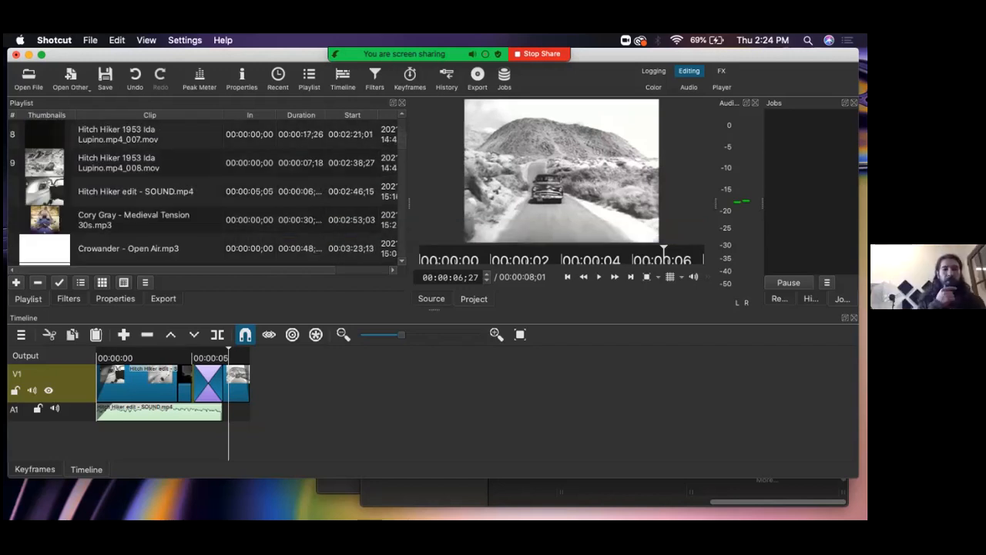
scroll(201, 189, "down", 3)
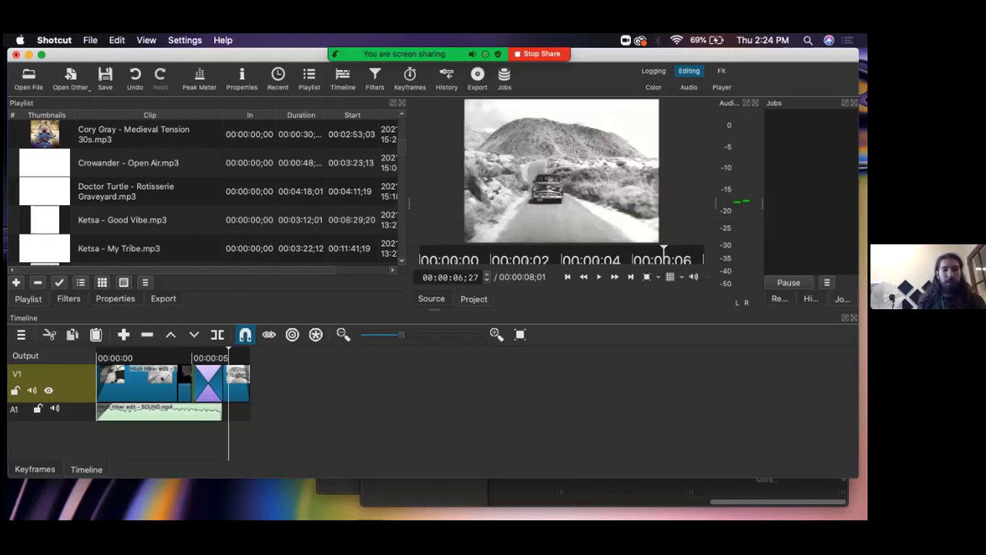
Try the lock on tracks V1 and A1 and the mute on A1, turning each off again
left_click(16, 390)
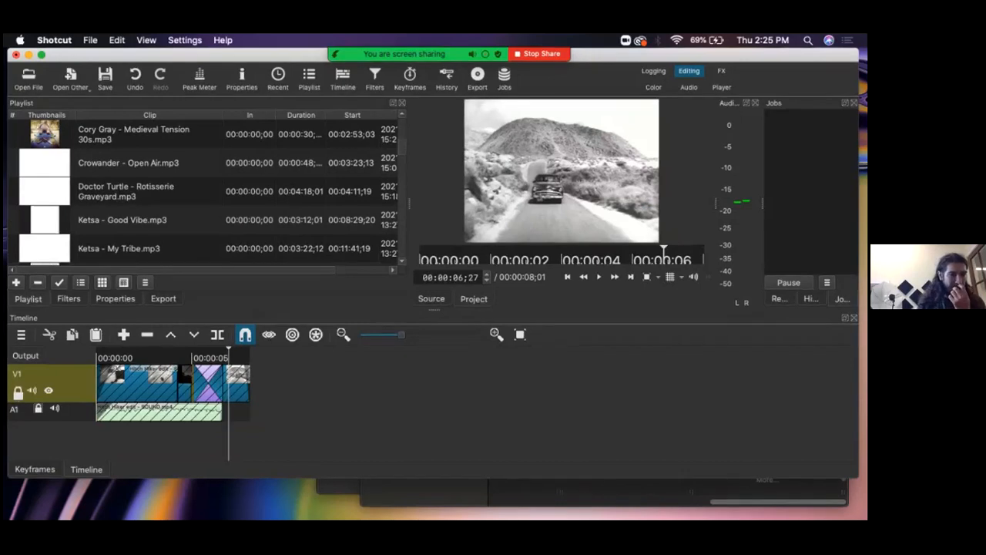
left_click(18, 392)
left_click(38, 409)
left_click(55, 408)
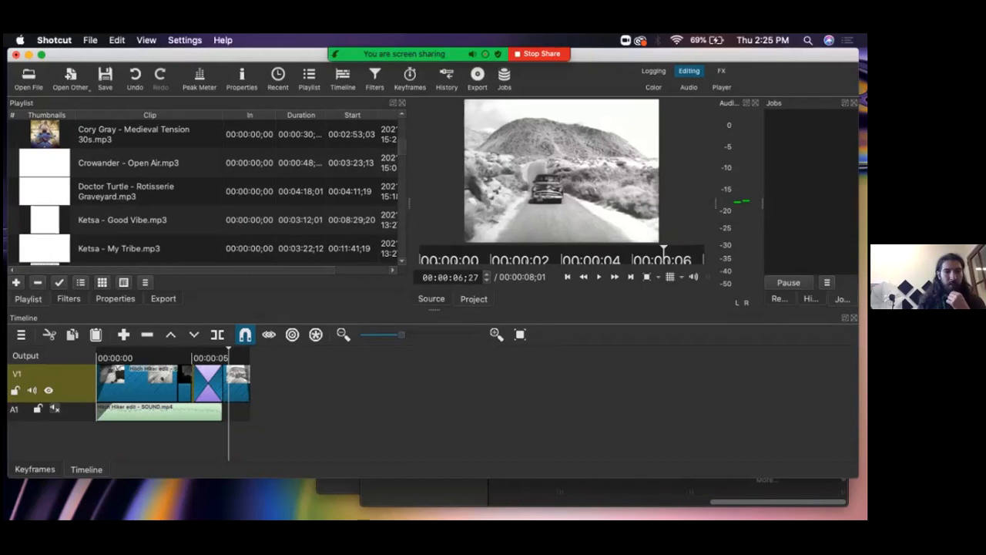
left_click(55, 408)
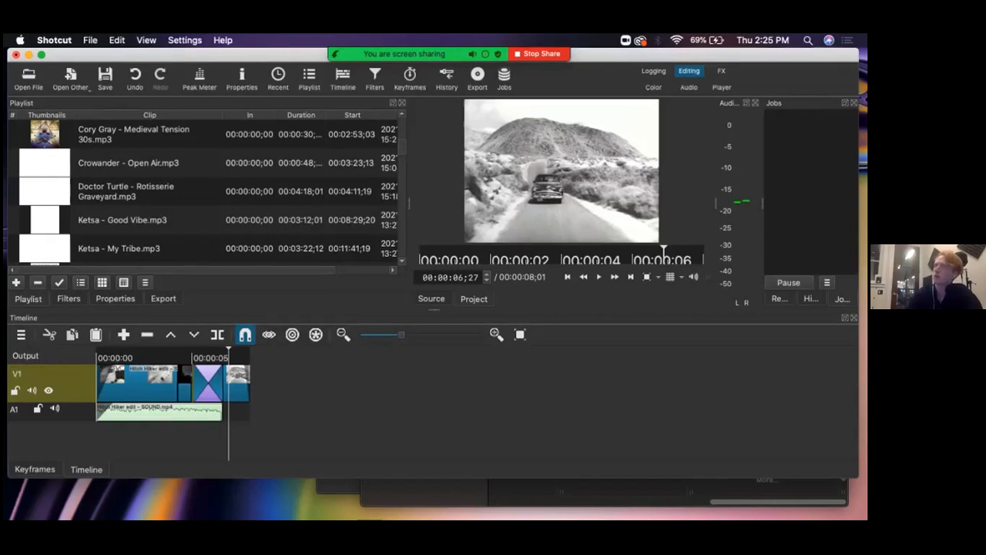
Add a second audio track and place Crowander - Open Air.mp3 at its start
right_click(83, 412)
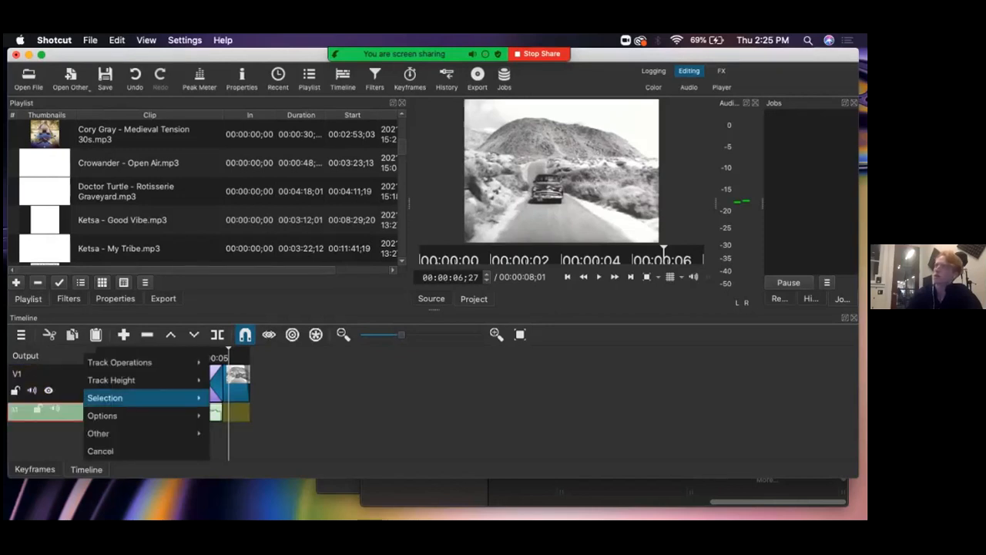
mouse_move(105, 398)
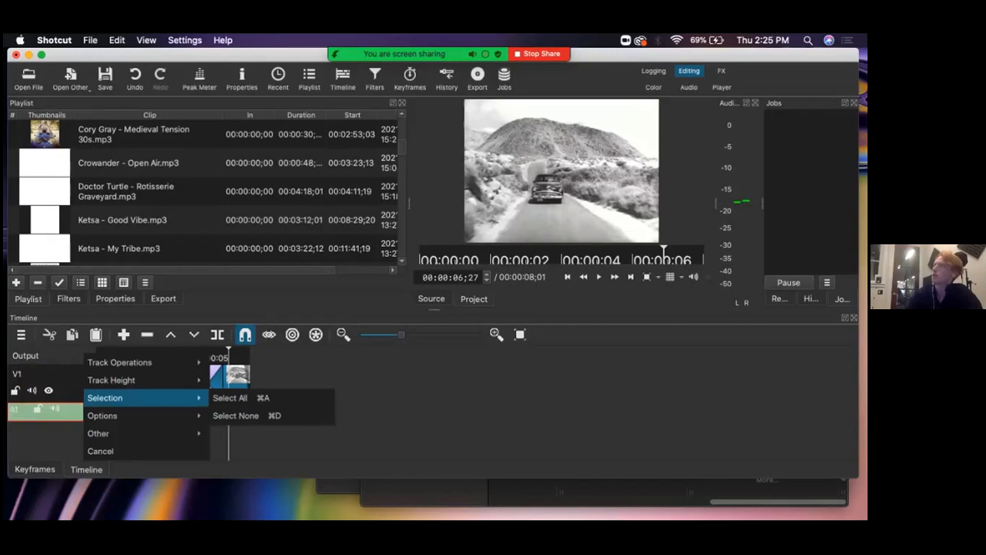
mouse_move(120, 362)
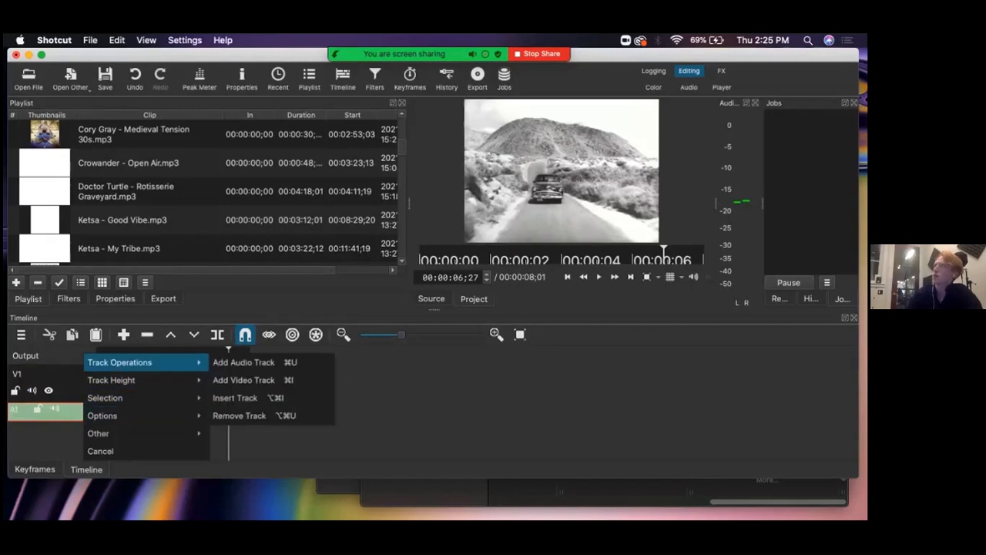
left_click(243, 362)
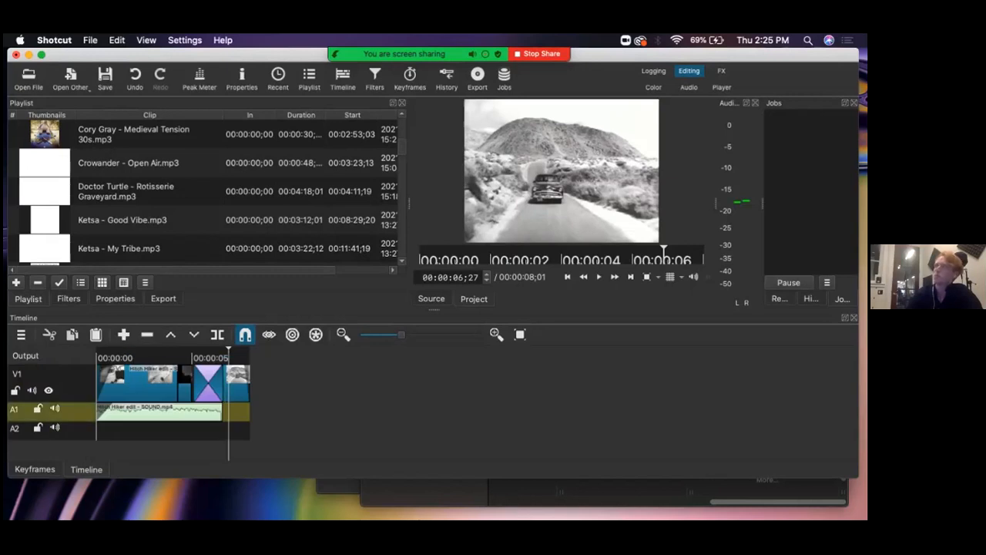
left_click(128, 163)
left_click_drag(129, 163, 97, 426)
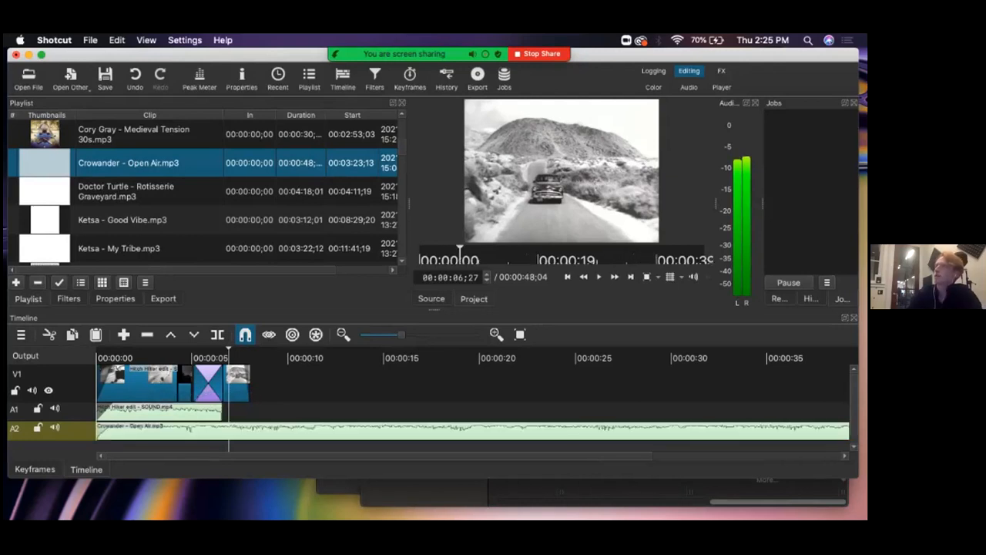
Split the Open Air music on A2 at 00:00:08;11, just past the video's end, and delete the remainder
left_click_drag(104, 368, 131, 358)
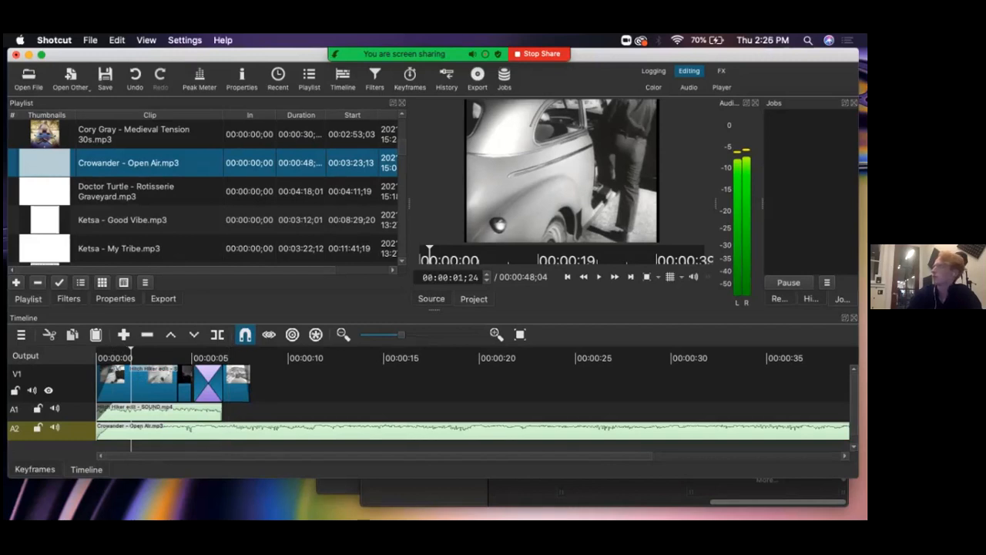
scroll(473, 393, "right", 10)
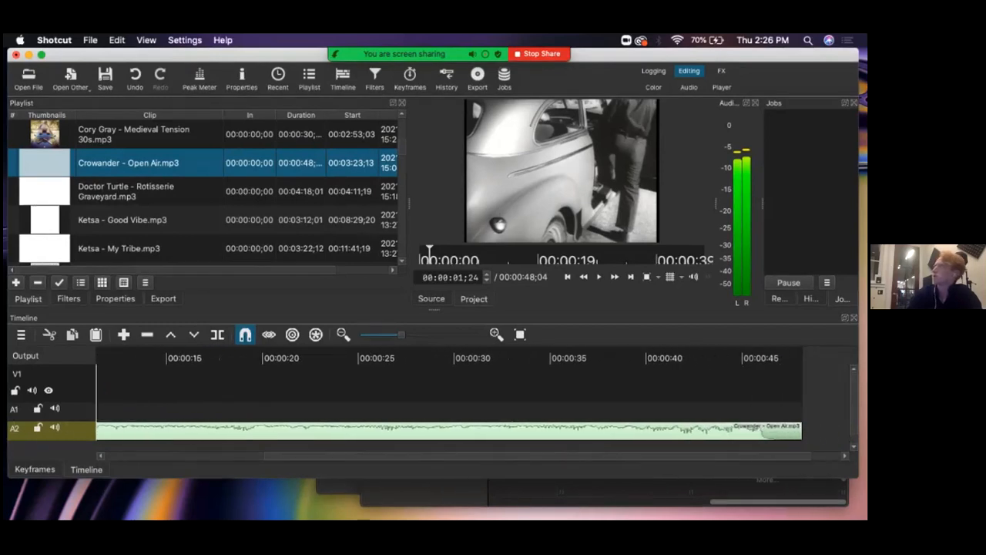
scroll(473, 393, "left", 2)
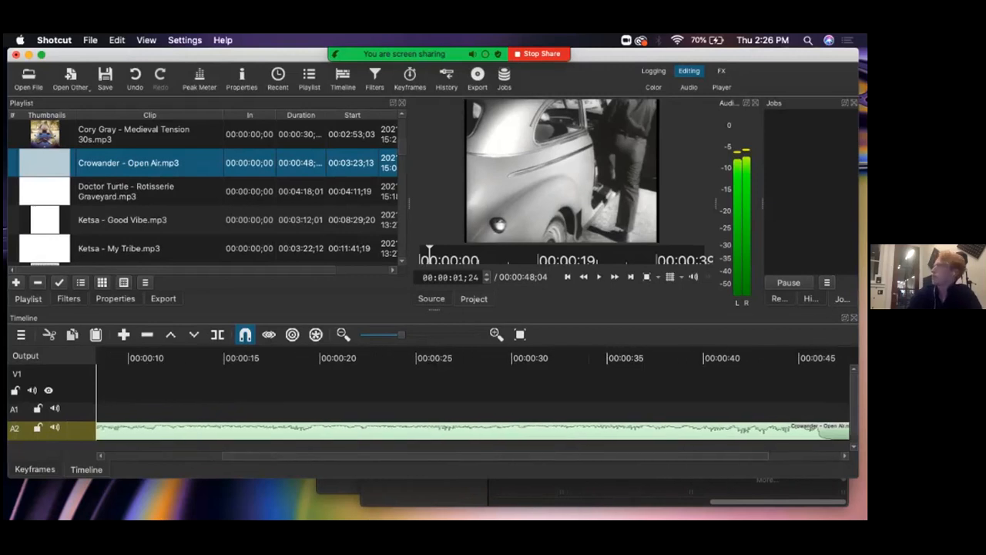
left_click(655, 357)
key("minus")
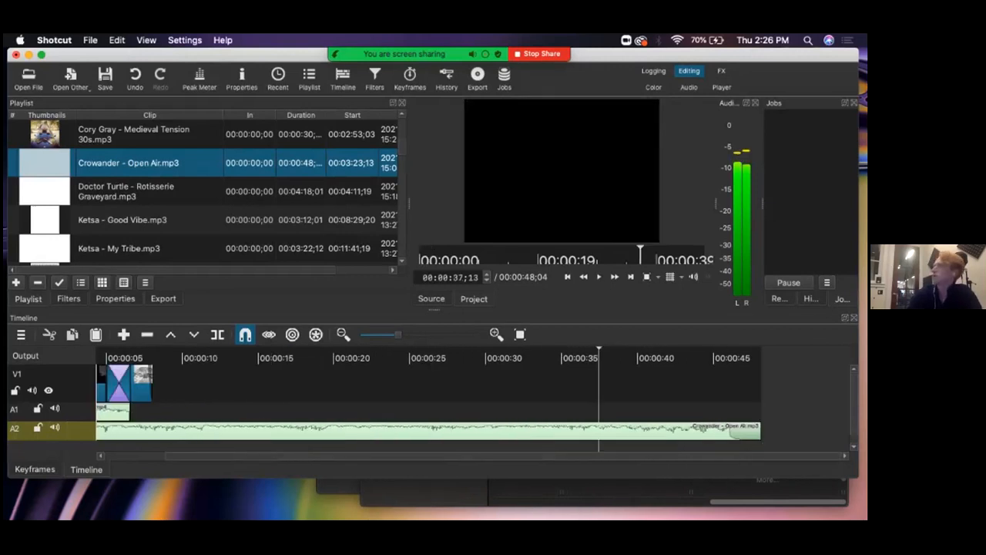
scroll(473, 393, "left", 3)
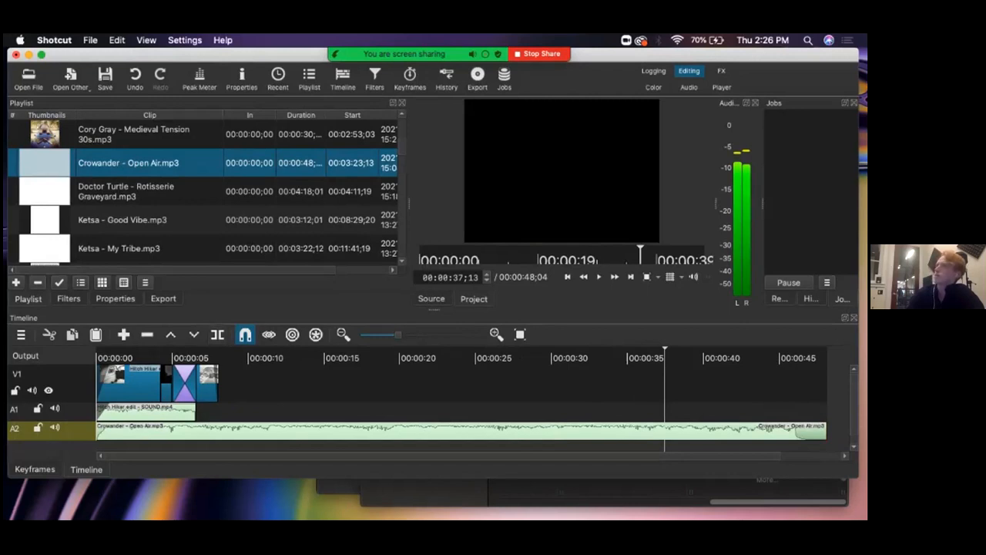
left_click(225, 432)
left_click_drag(228, 358, 218, 358)
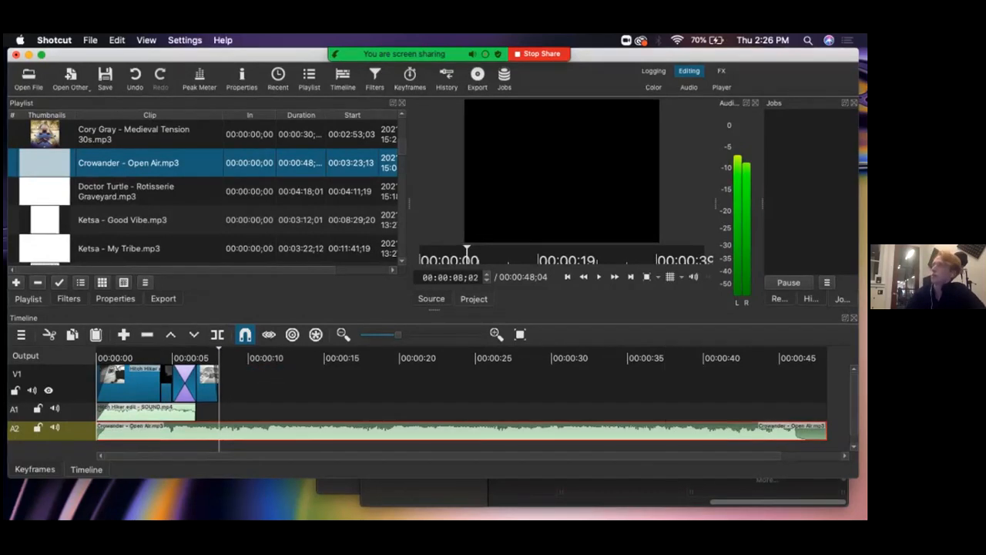
right_click(222, 430)
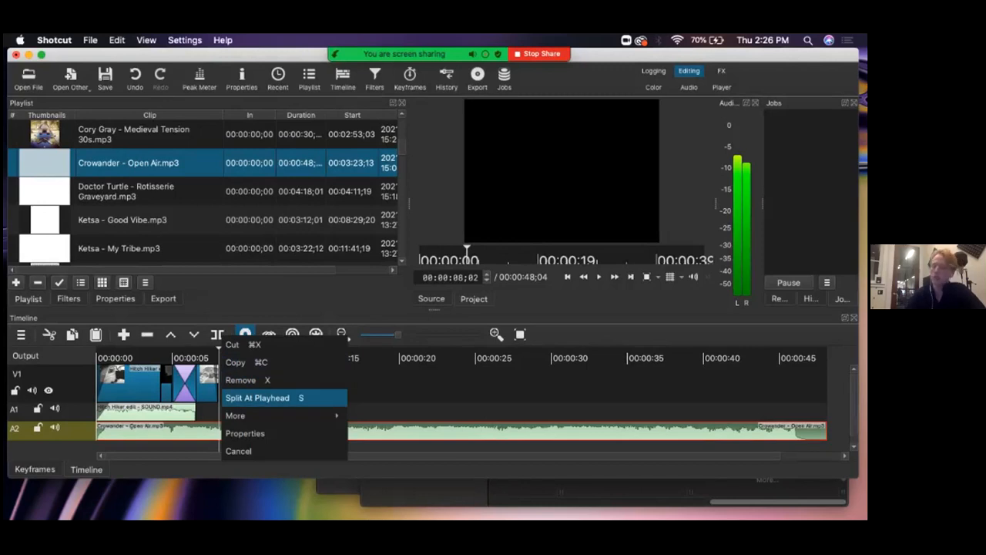
left_click(375, 385)
left_click(223, 357)
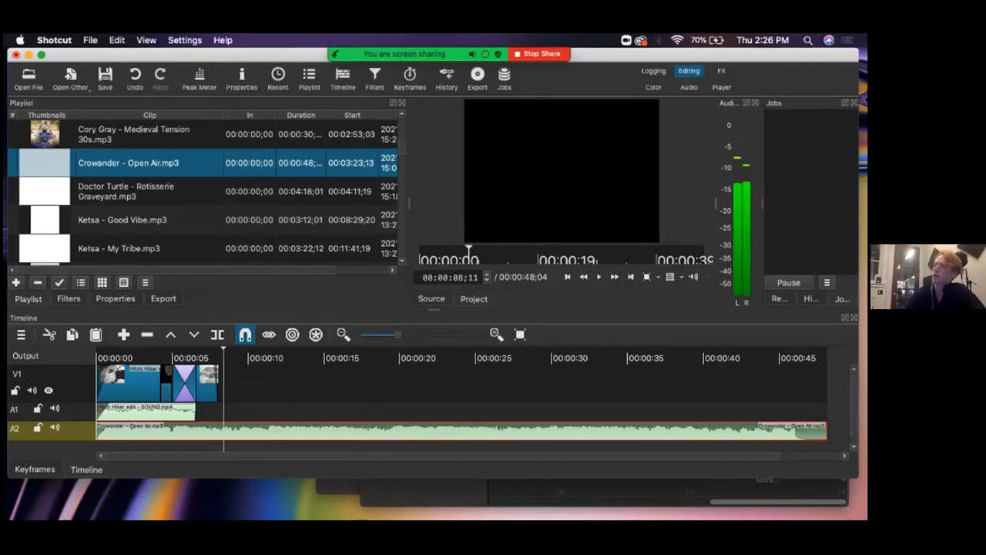
key("s")
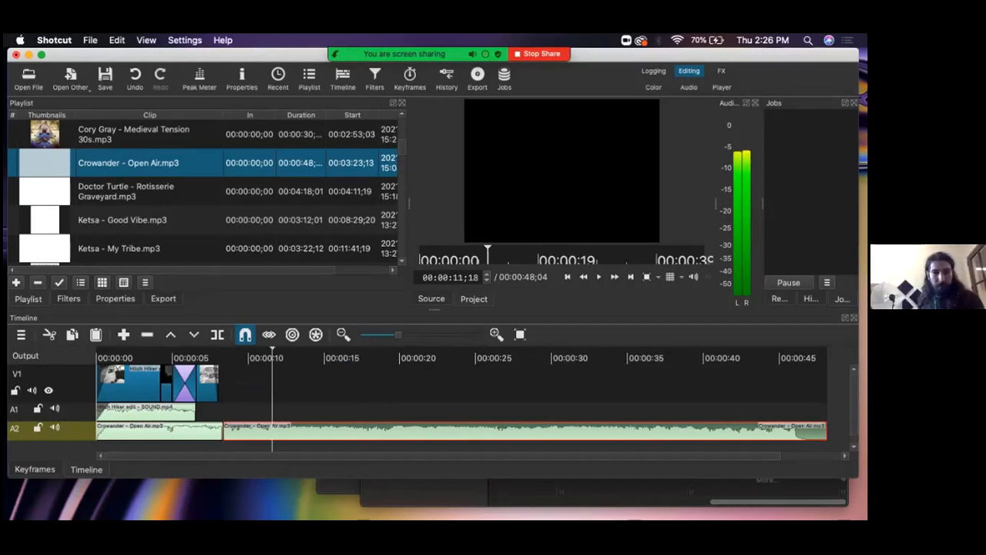
key("Delete")
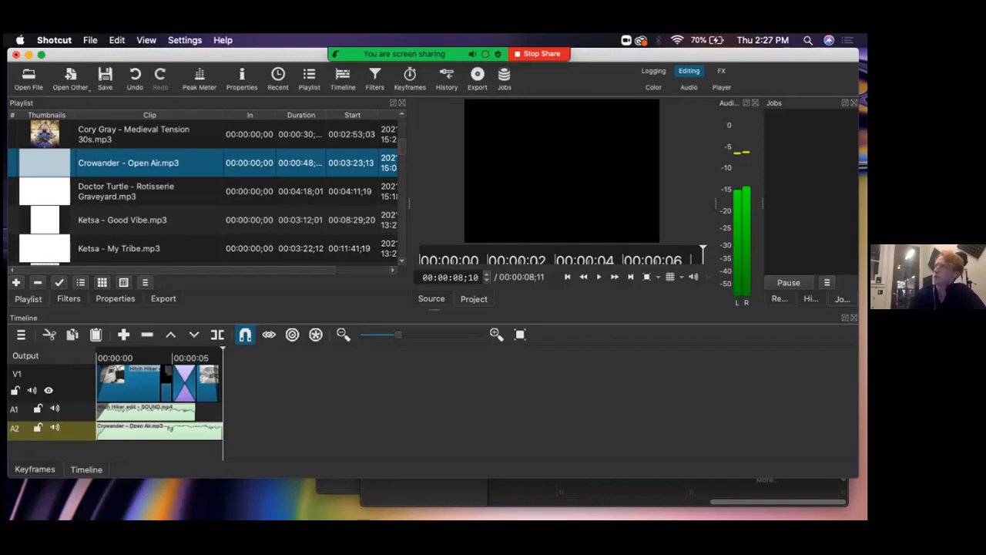
Extend the end of the Open Air music by trimming it outward, and trim it back to the video's end at 00:00:08;01
left_click_drag(221, 430, 374, 430)
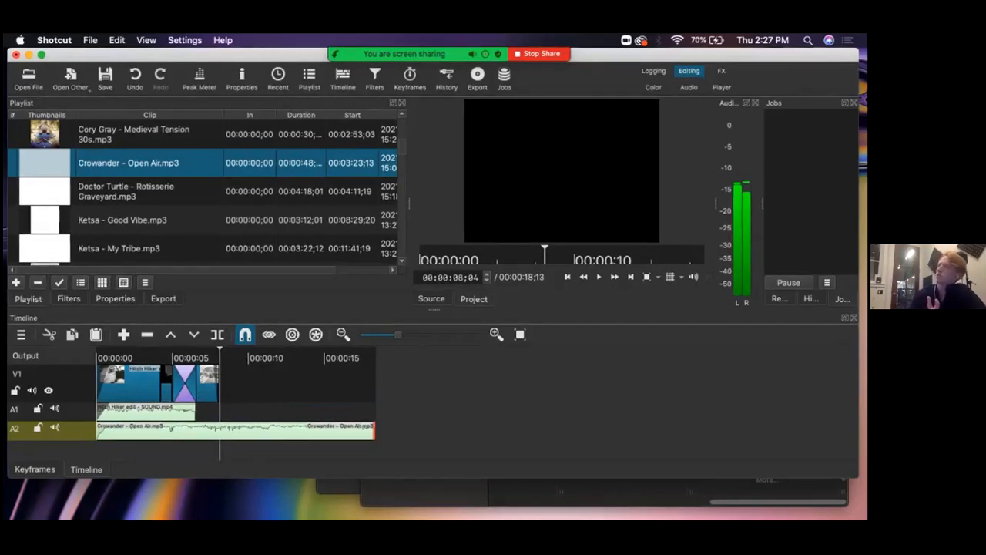
left_click_drag(374, 432, 513, 431)
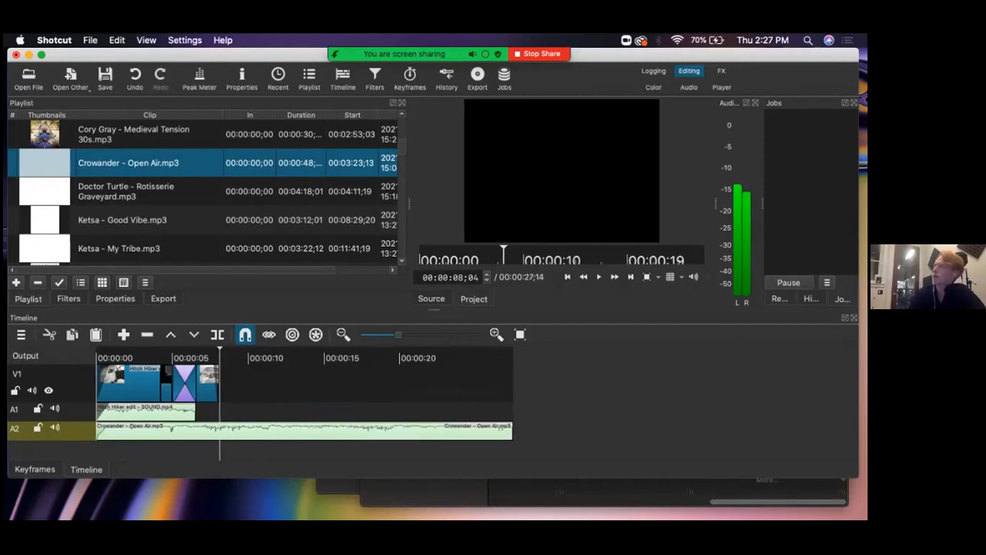
left_click_drag(513, 428, 218, 427)
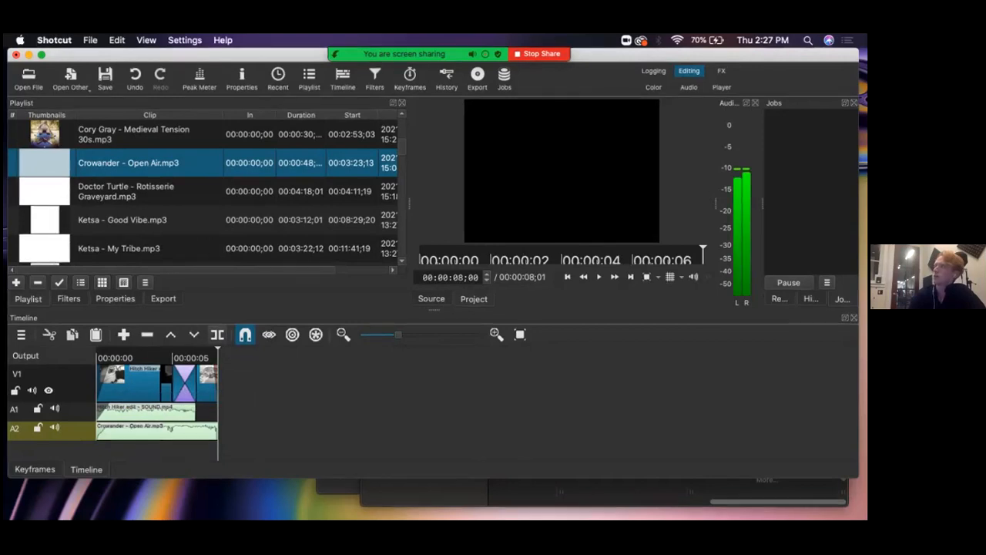
Try splitting the Open Air music at 00:00:05;10 and undo the split
left_click(178, 368)
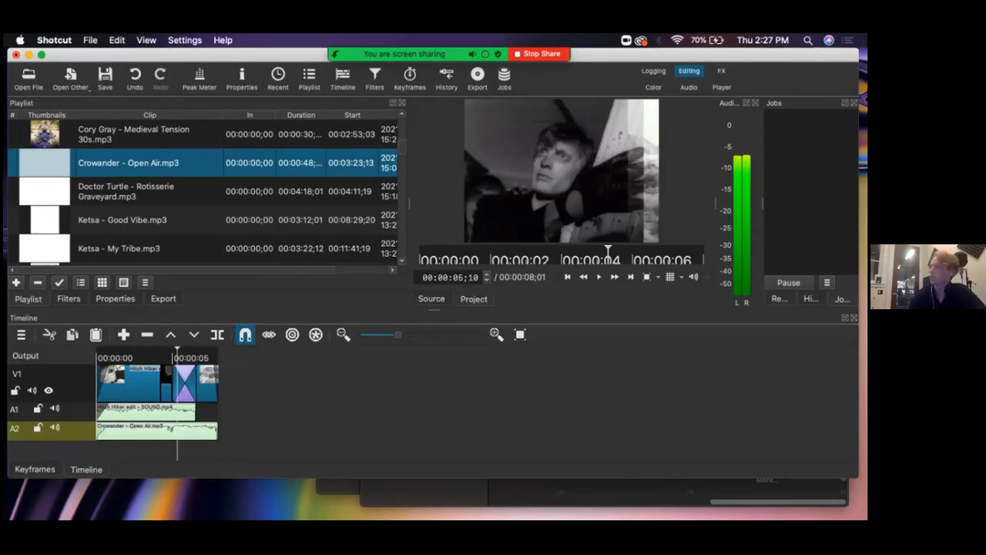
left_click(176, 431)
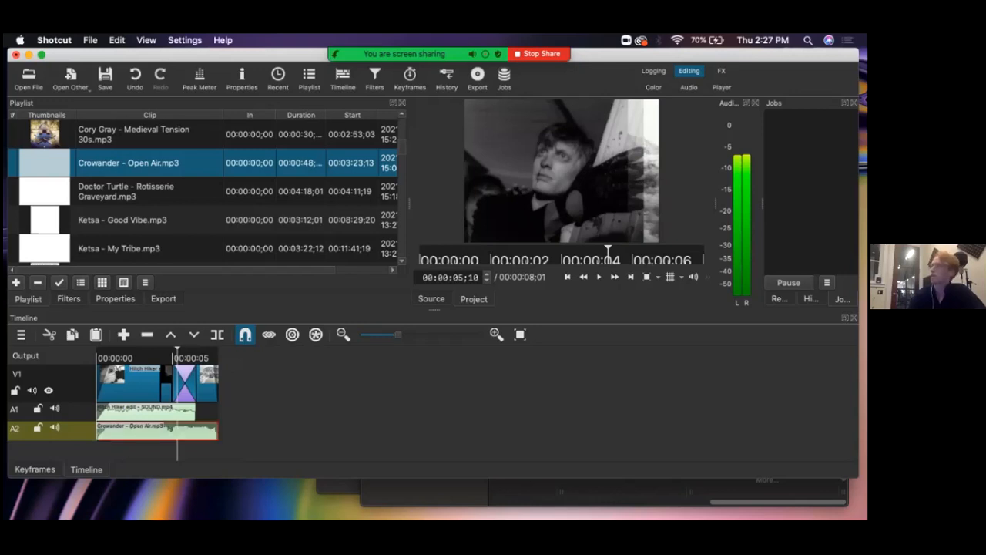
key("s")
key("super+z")
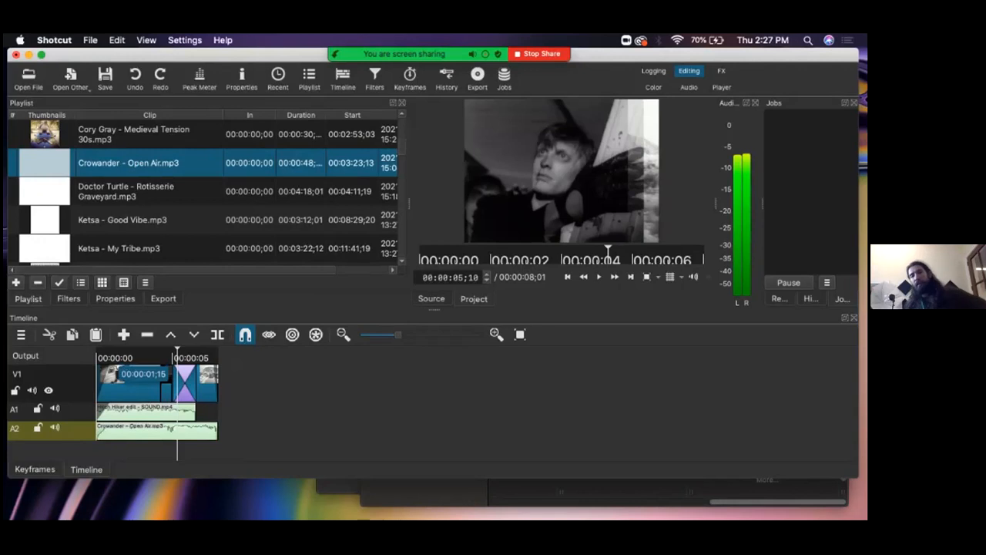
left_click(118, 357)
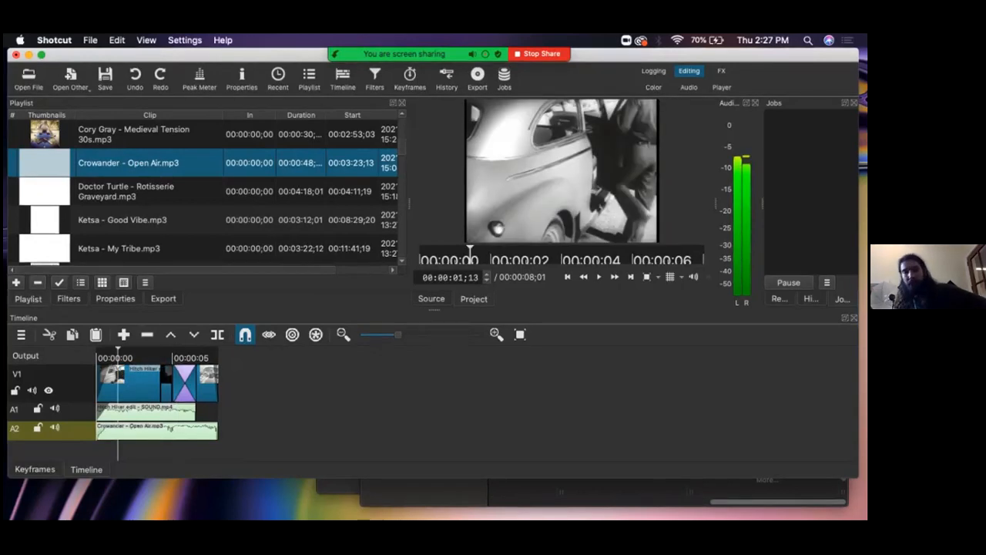
scroll(204, 191, "down", 10)
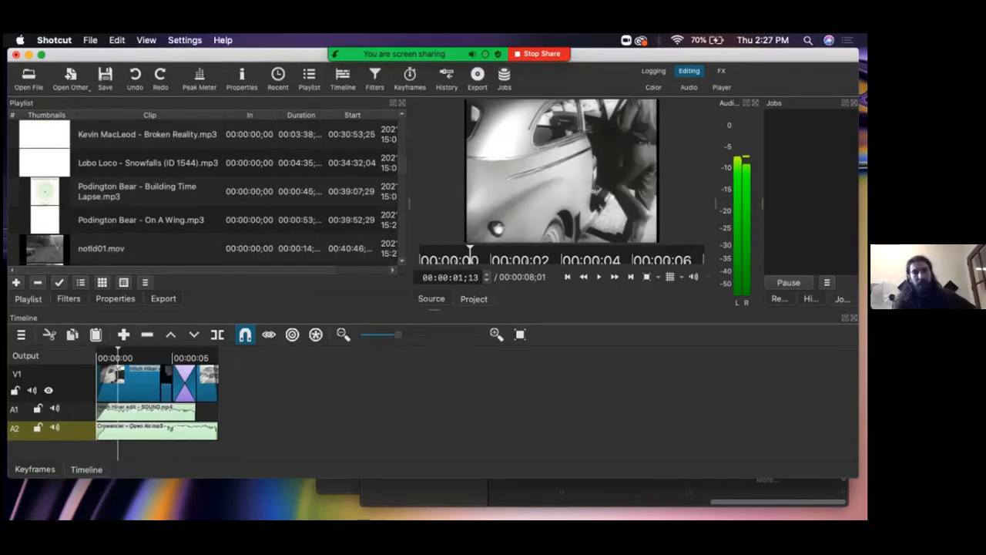
scroll(204, 191, "up", 15)
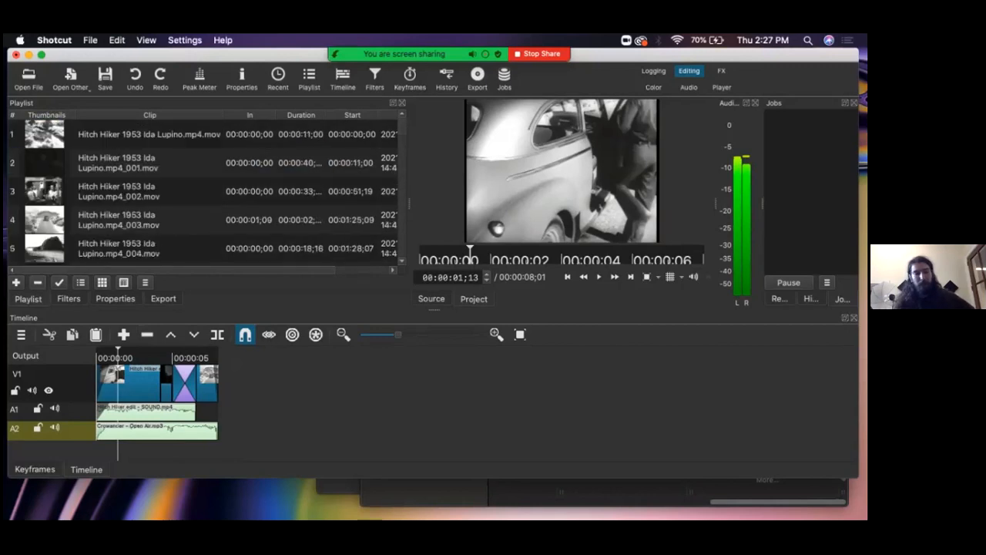
Add the Text: Rich video filter to the first clip on V1
left_click(69, 299)
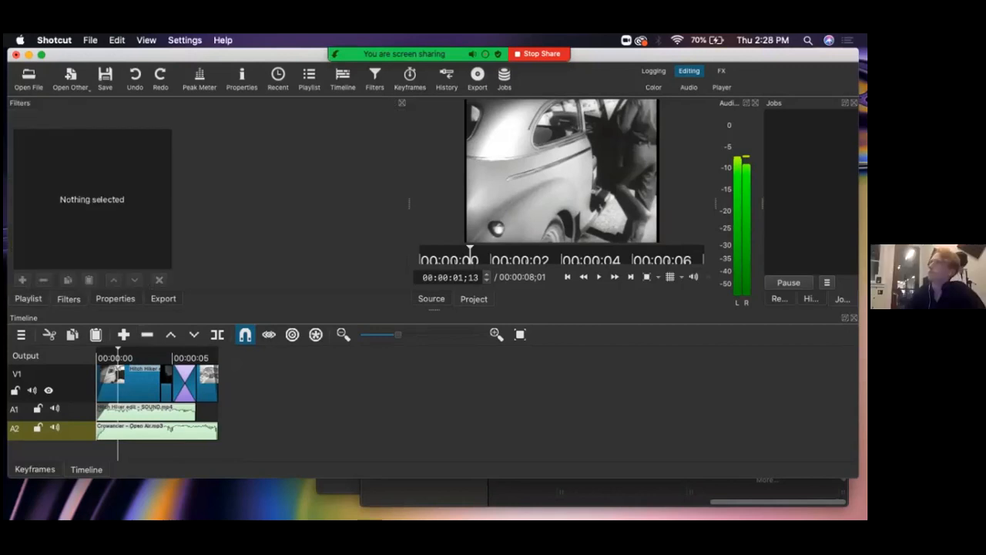
left_click(134, 385)
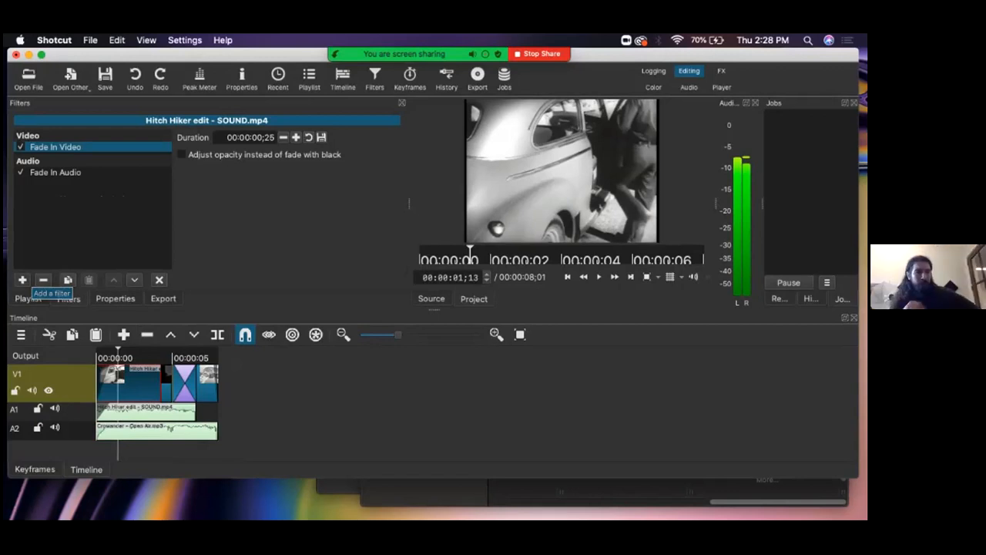
left_click(23, 280)
scroll(204, 223, "down", 3)
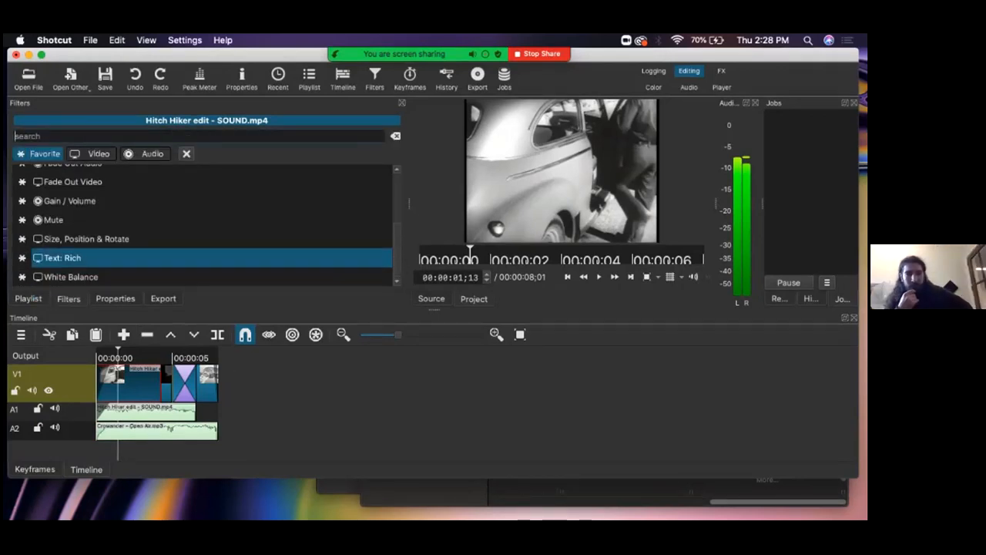
key("Up")
key("Up")
key("Up")
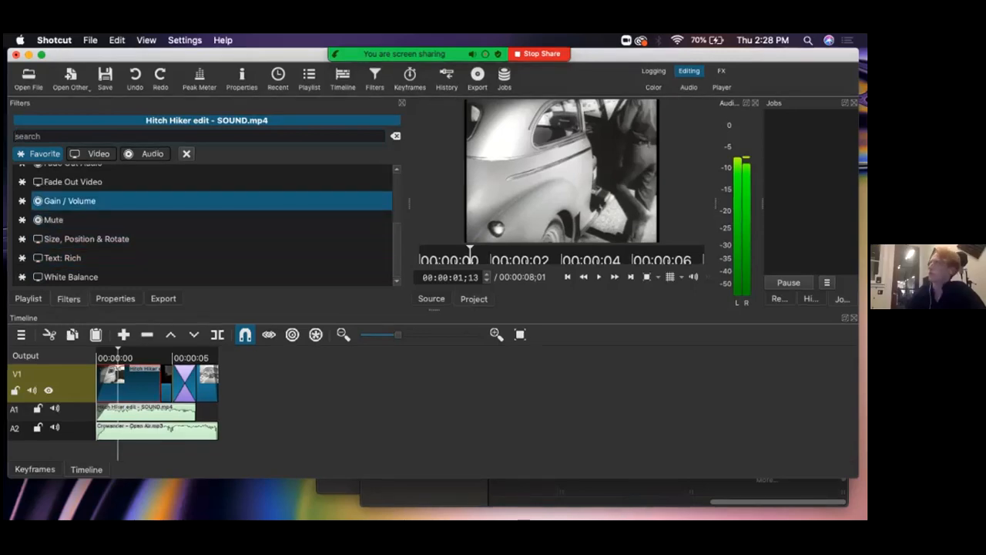
scroll(204, 223, "up", 3)
key("Up")
key("Up")
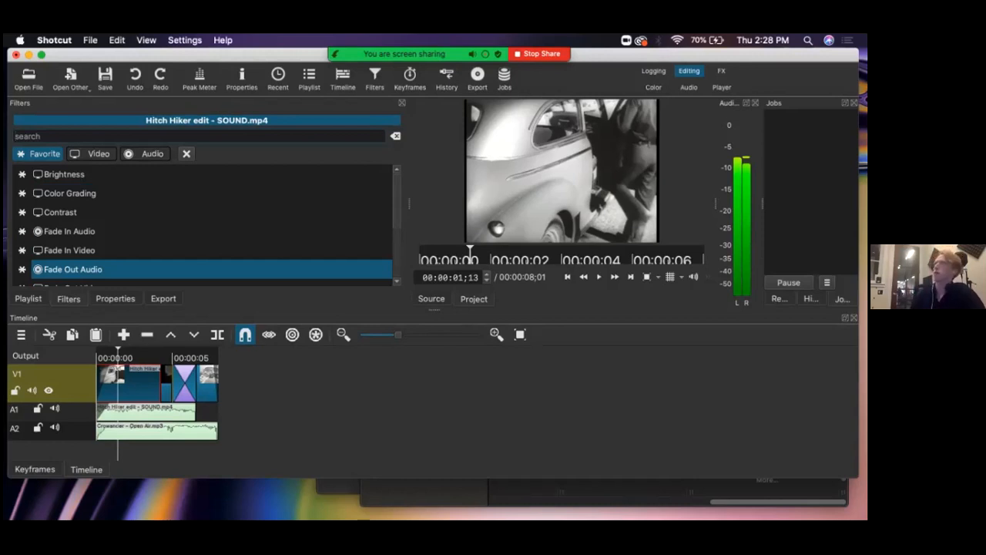
scroll(205, 223, "down", 5)
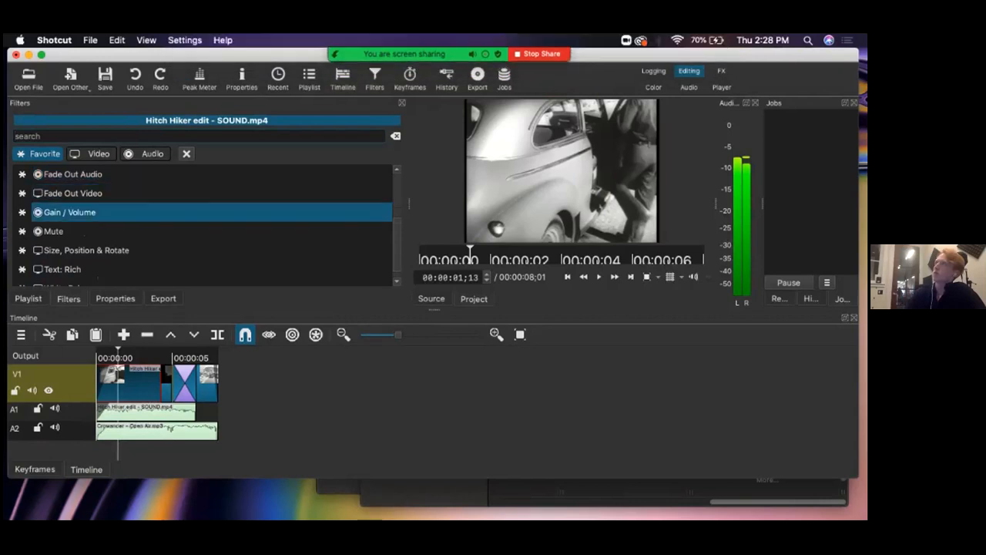
scroll(204, 223, "down", 1)
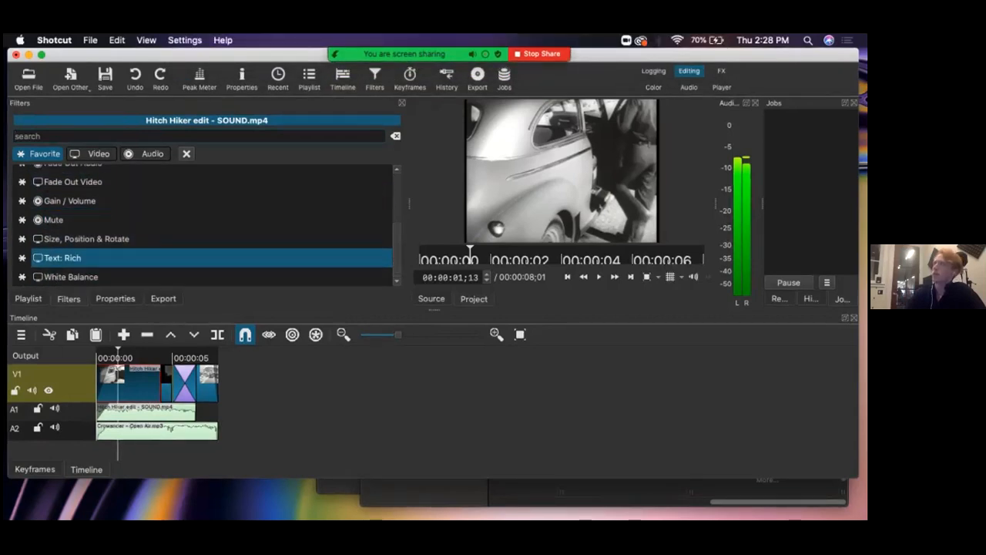
left_click(61, 258)
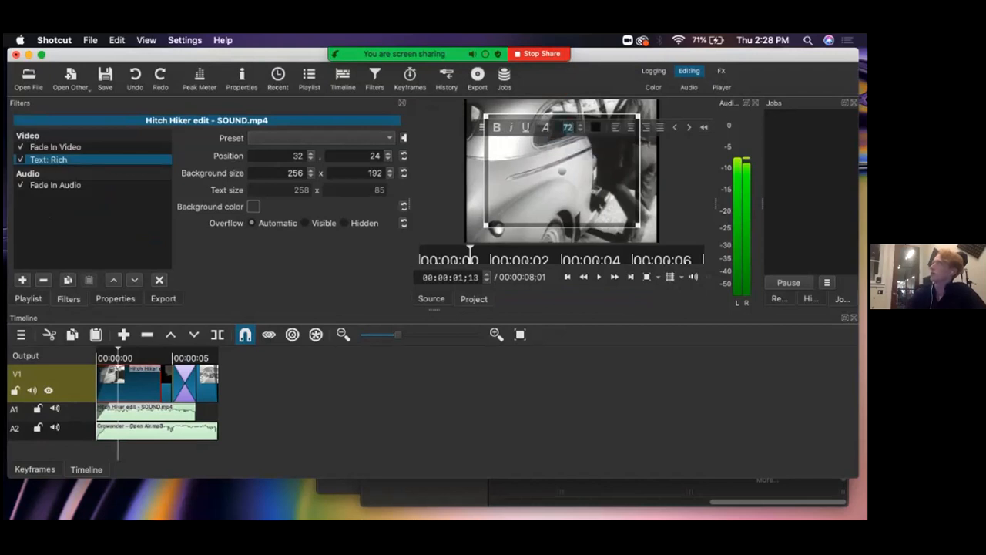
Try setting the empty text filter's text size to 40 and its text color to red
type("40")
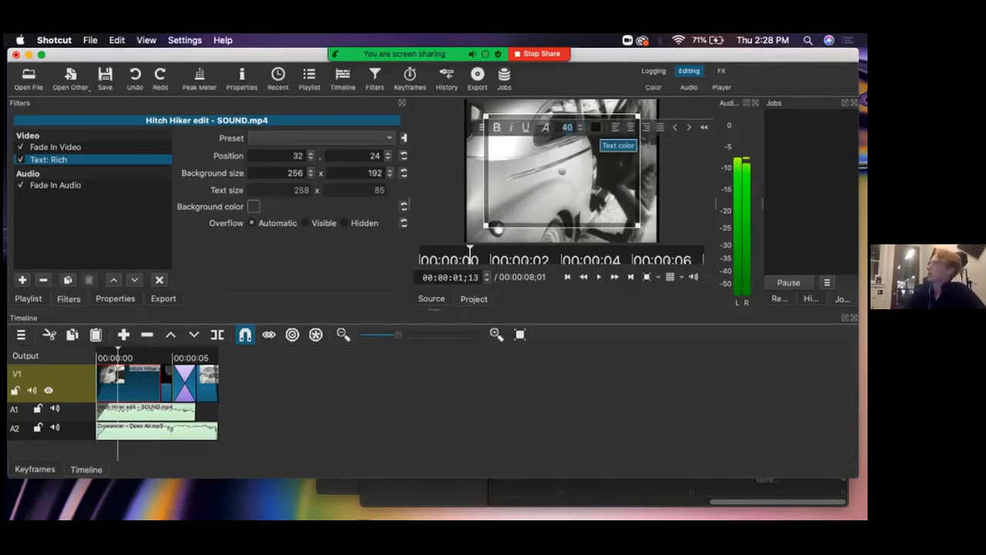
left_click(594, 127)
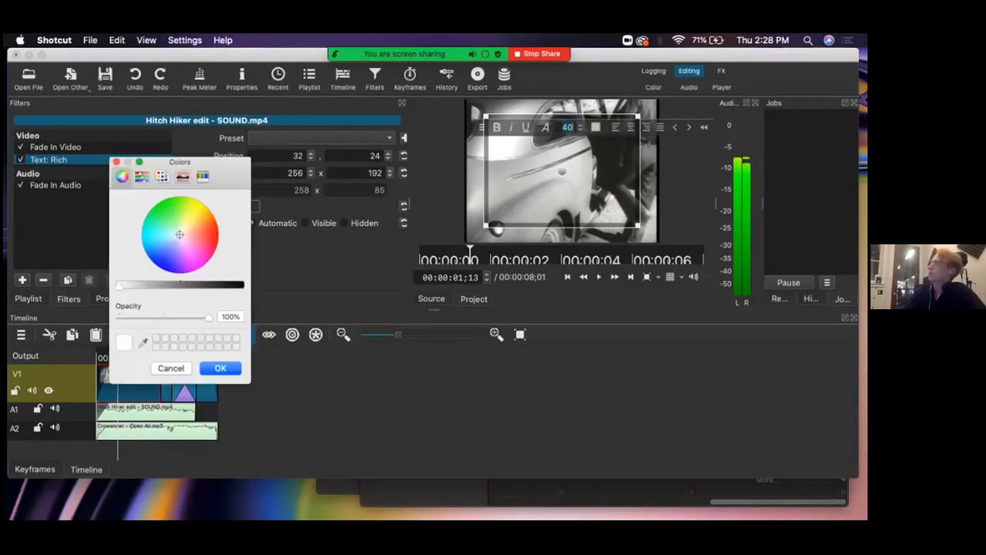
left_click(198, 210)
left_click_drag(198, 211, 206, 236)
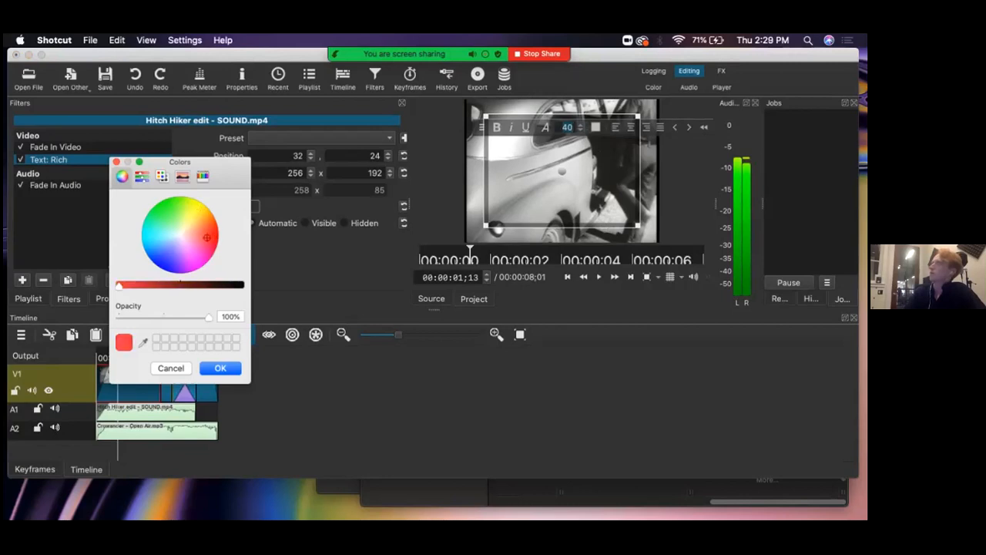
left_click(214, 368)
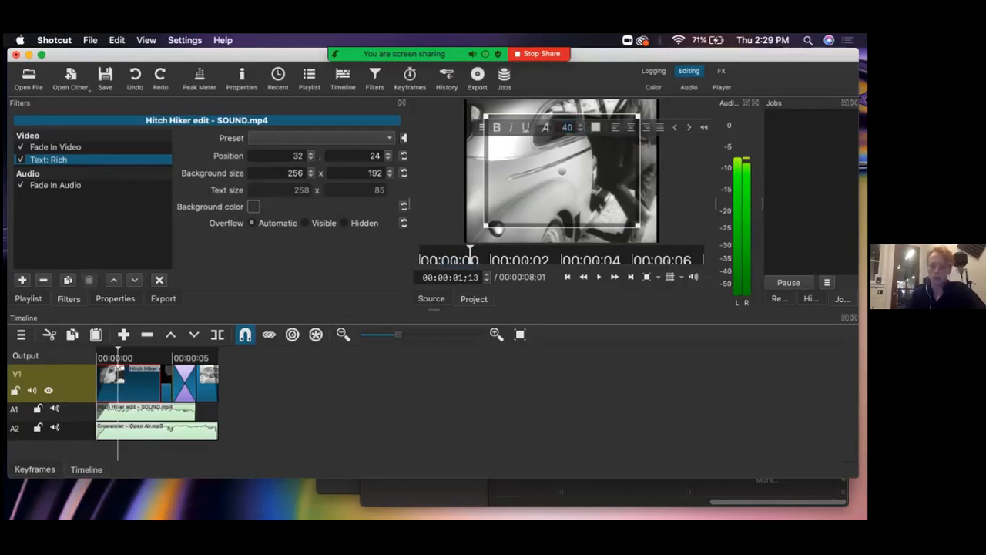
Enter "Awesome Movie" as the title text and reduce the whole text to size 42
type("Awesome")
type(" The Movie")
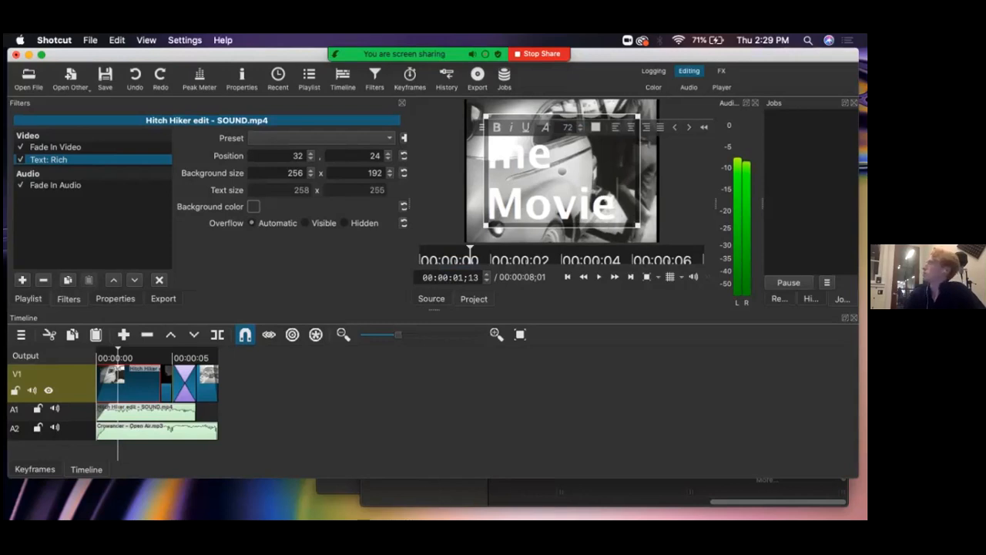
key("super+a")
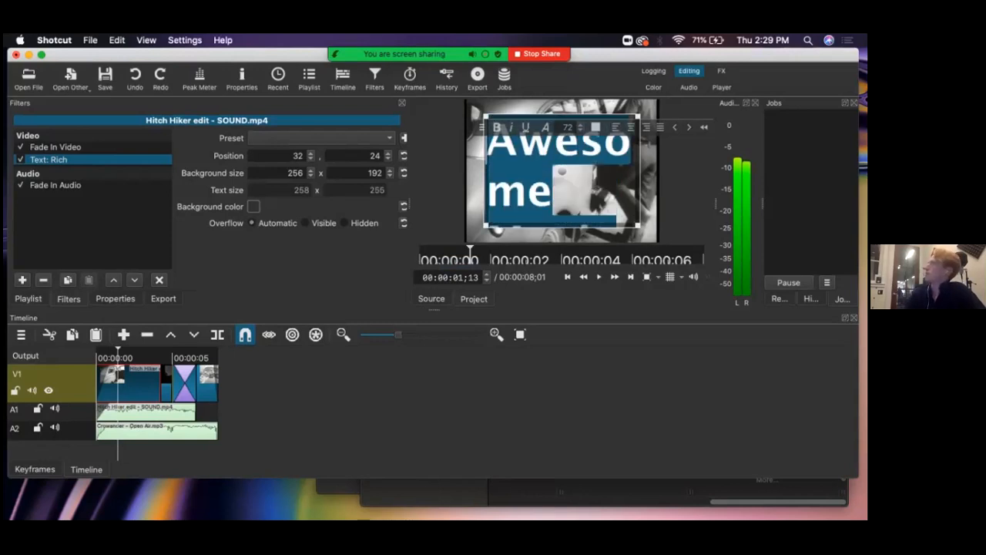
scroll(571, 127, "down", 8)
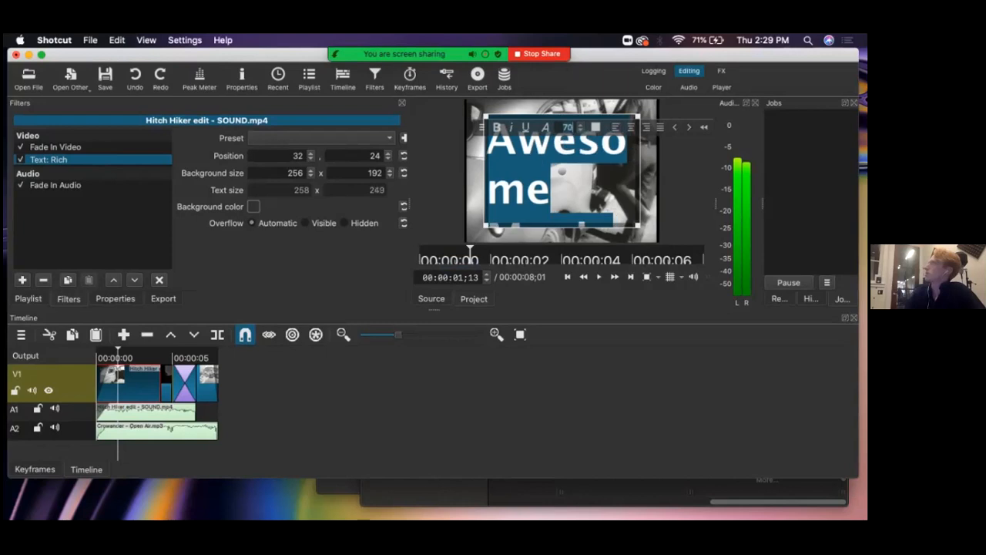
scroll(570, 127, "down", 20)
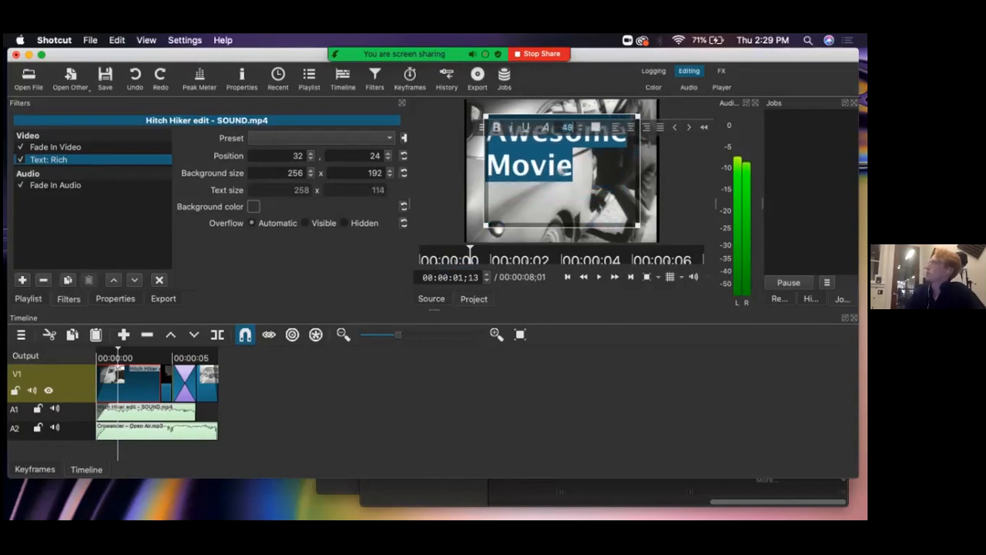
Color the whole "Awesome Movie" title red and center it horizontally
left_click(596, 128)
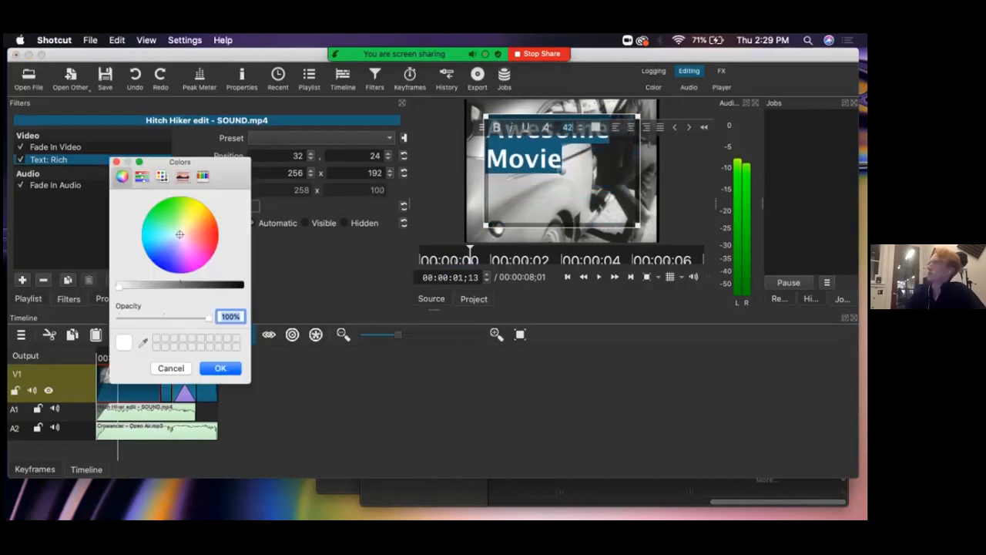
left_click(205, 232)
left_click(220, 368)
left_click(631, 127)
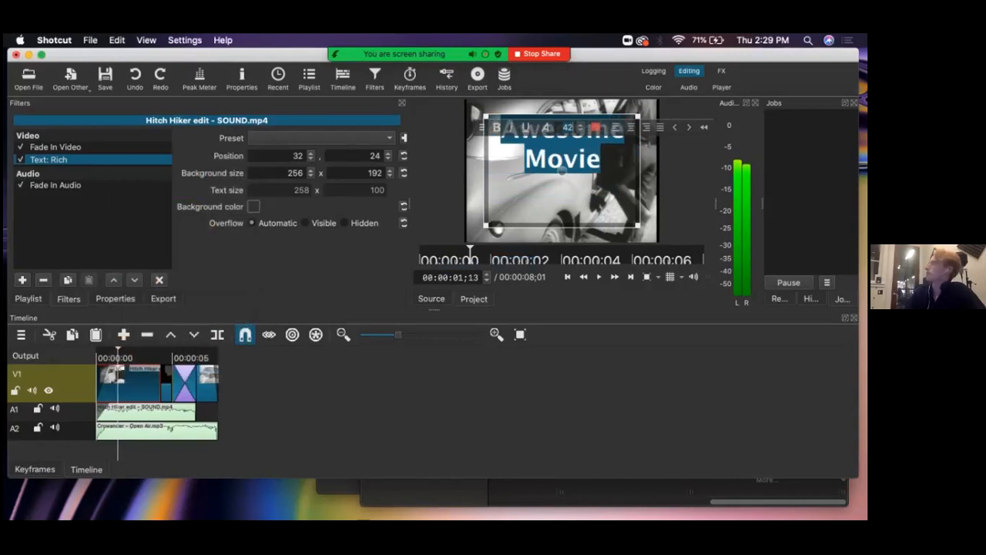
left_click(602, 160)
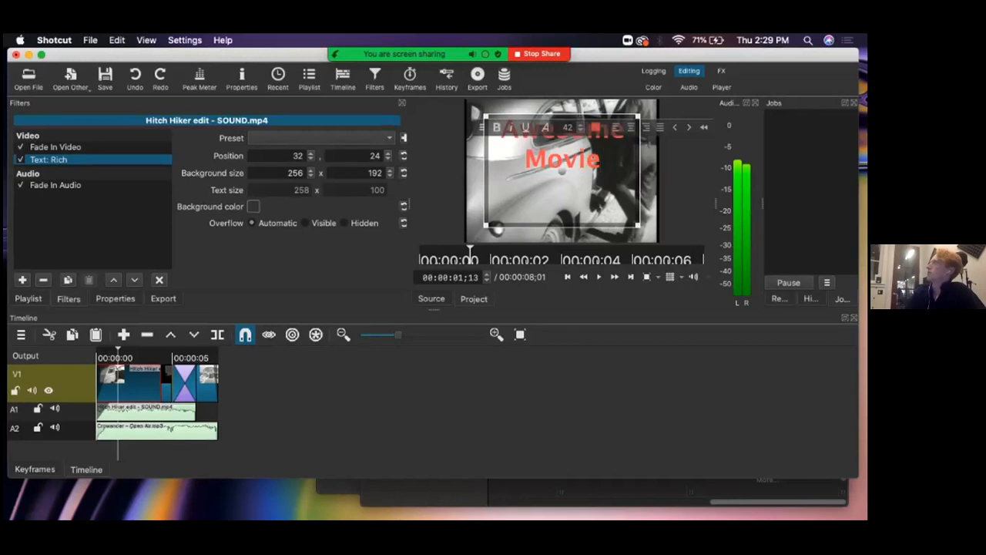
Shrink the title's text box to about 259 x 101 and move it to about position 34, 66
left_click_drag(638, 226, 639, 171)
left_click_drag(563, 144, 563, 169)
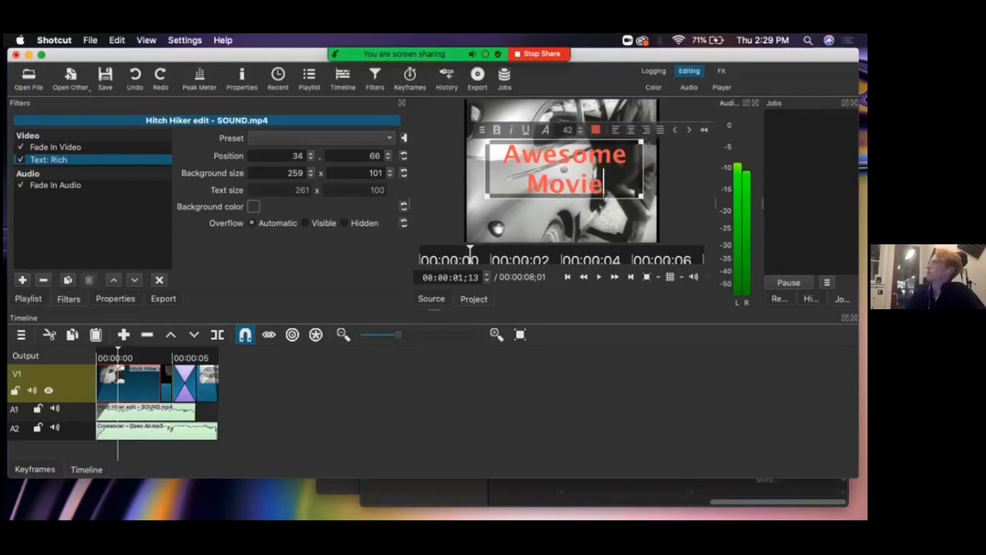
Try left and right alignment on the title text, and return it to centered
left_click(616, 130)
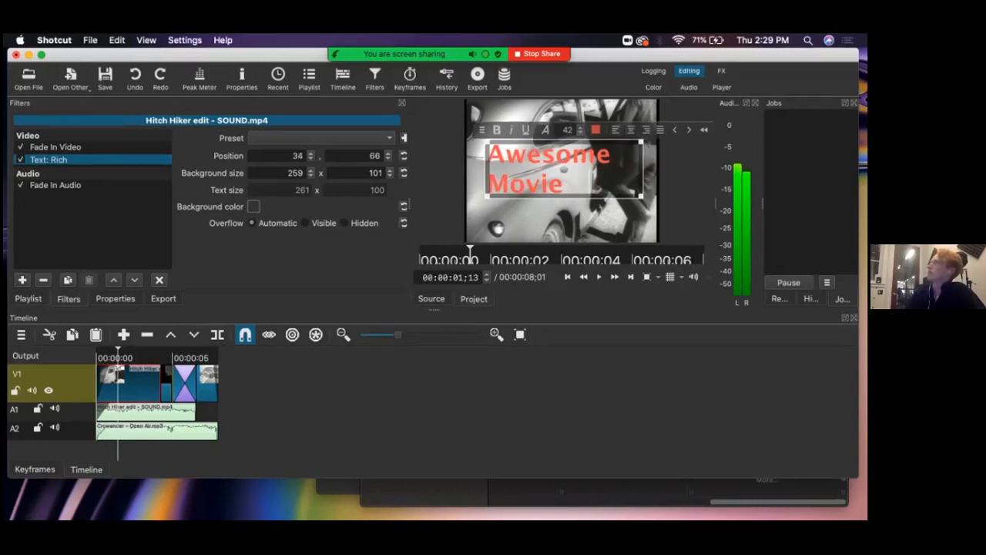
left_click(645, 130)
left_click(630, 130)
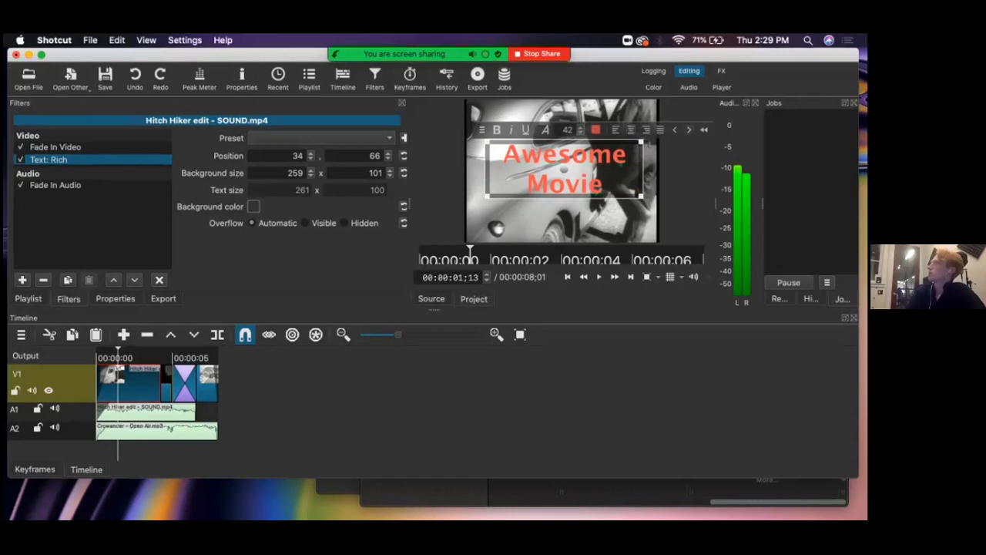
Try increasing the title's indent and reverse it, then collapse and re-expand the text formatting controls
left_click(689, 129)
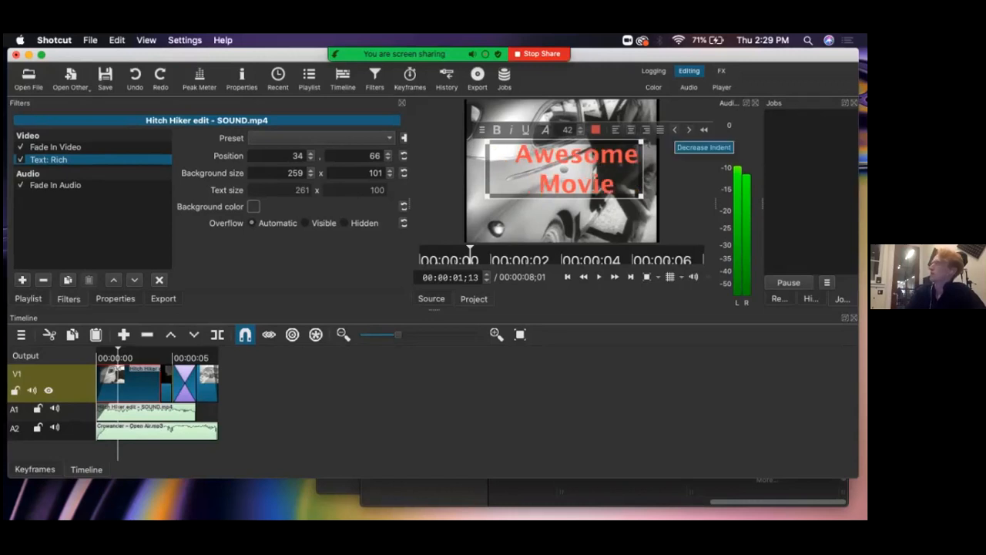
left_click(674, 130)
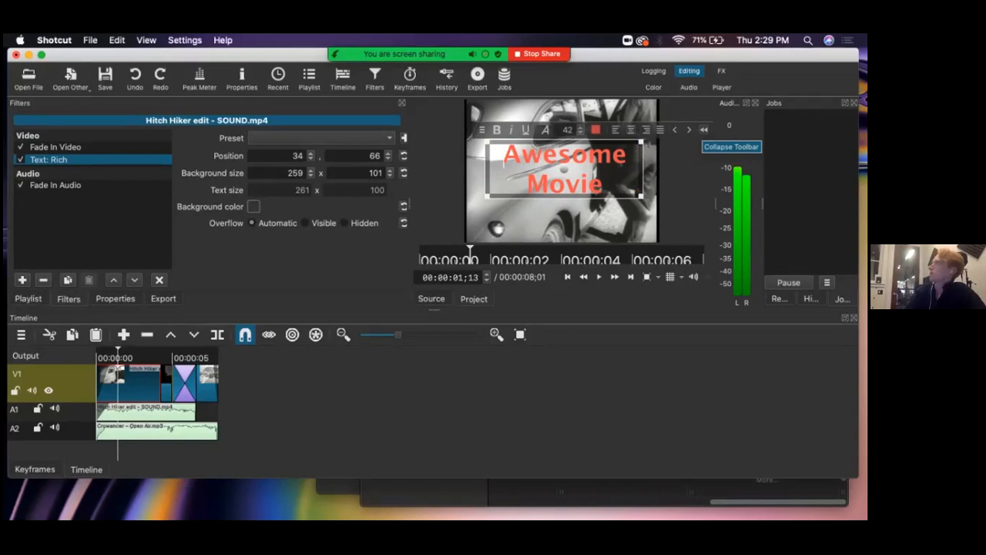
left_click(704, 129)
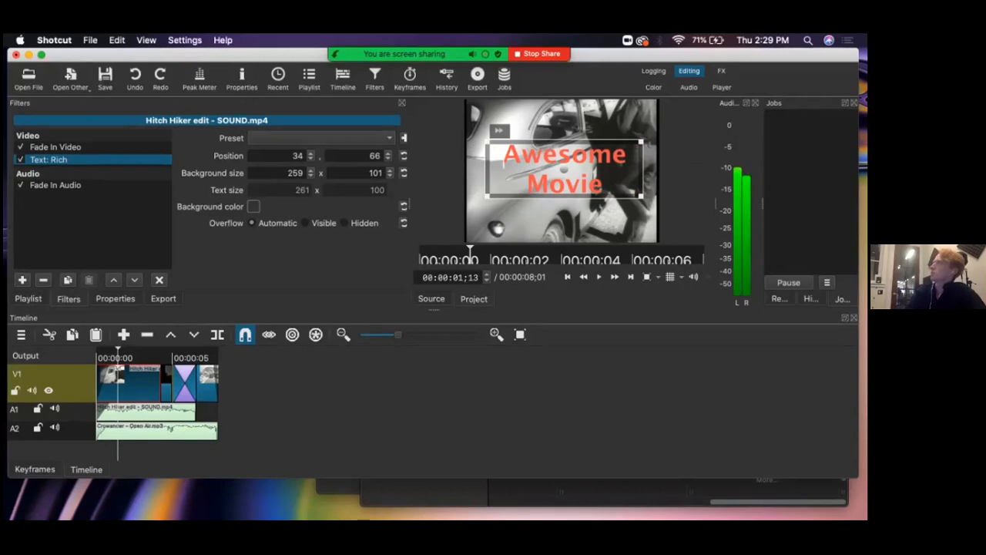
left_click(498, 130)
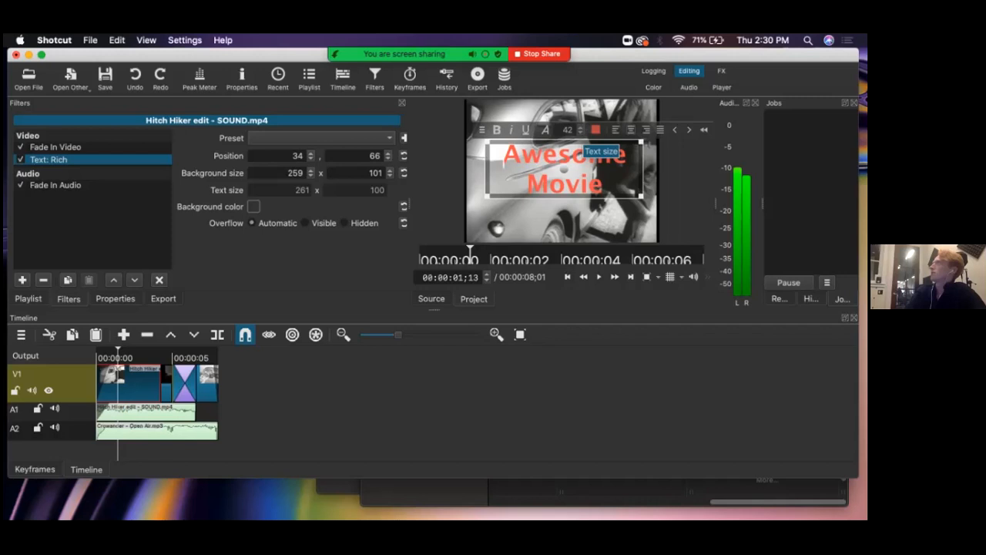
Change the font of the word "Awesome" in the title to Proxima Nova
left_click(545, 131)
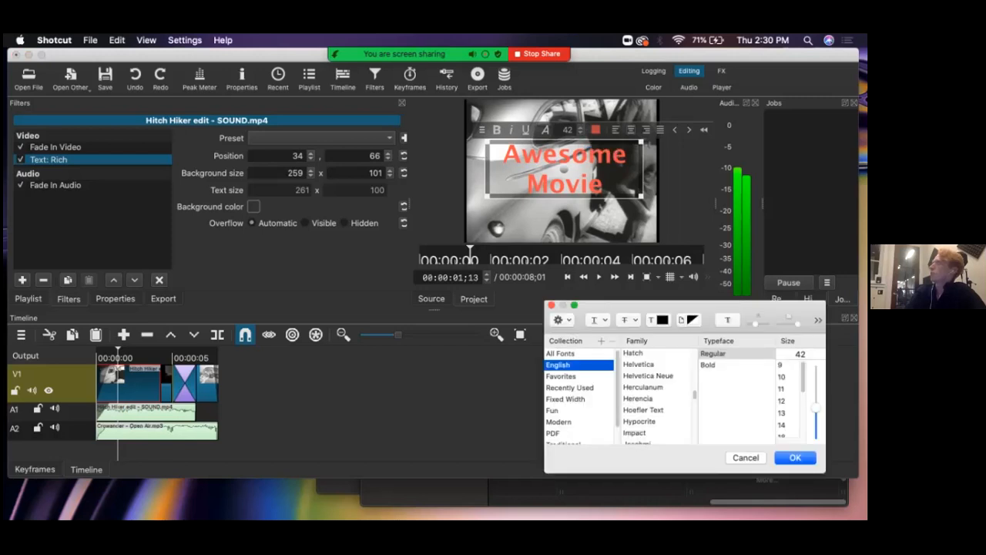
scroll(656, 395, "down", 10)
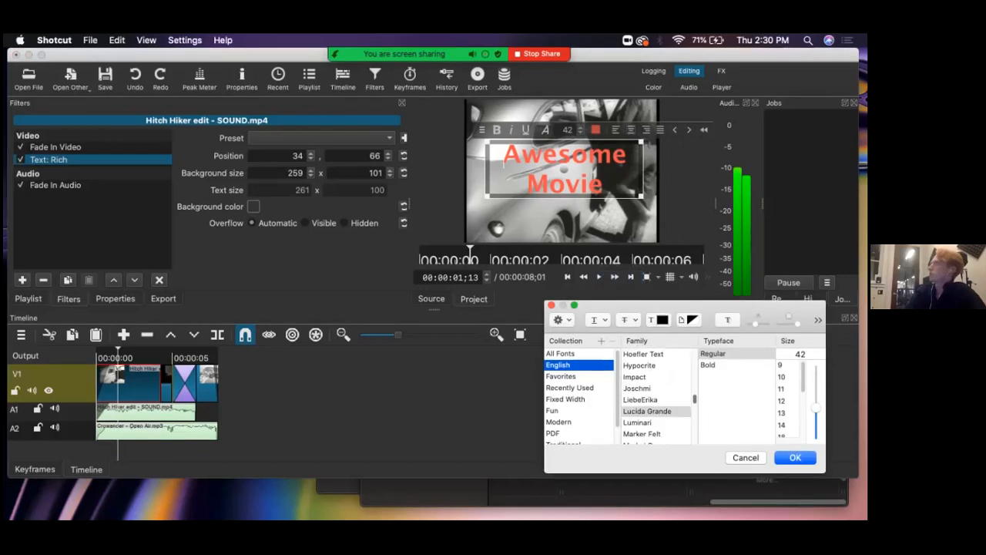
scroll(656, 394, "down", 6)
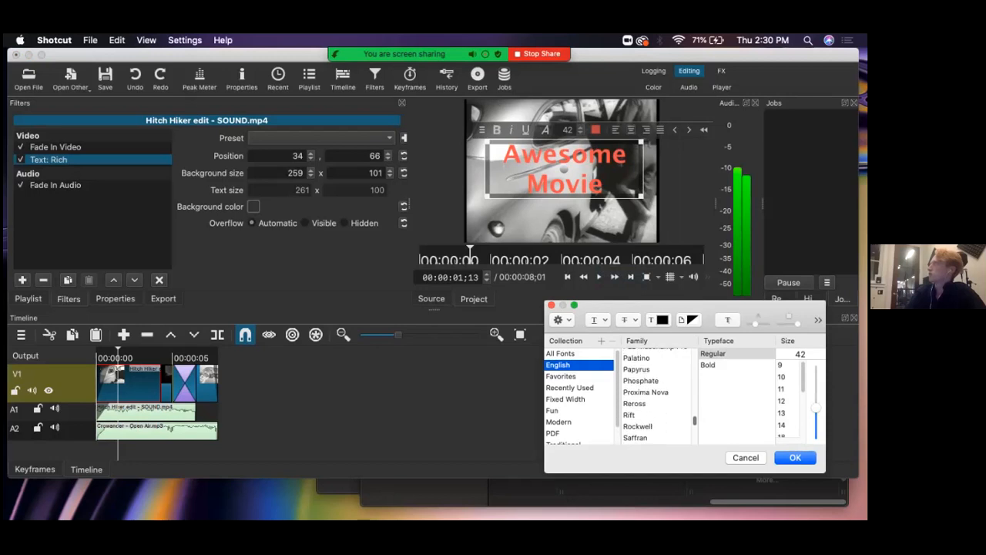
scroll(656, 394, "down", 2)
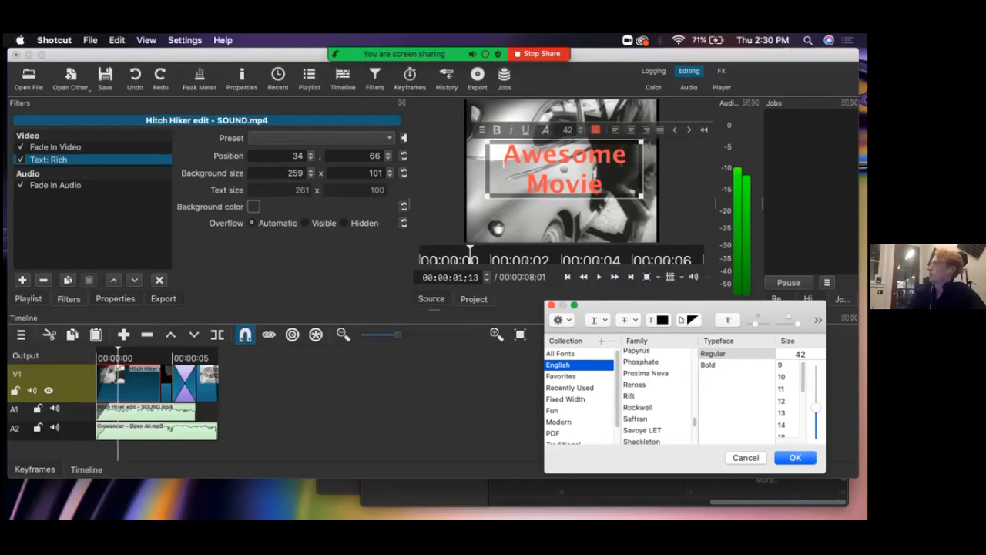
left_click(645, 373)
left_click(795, 457)
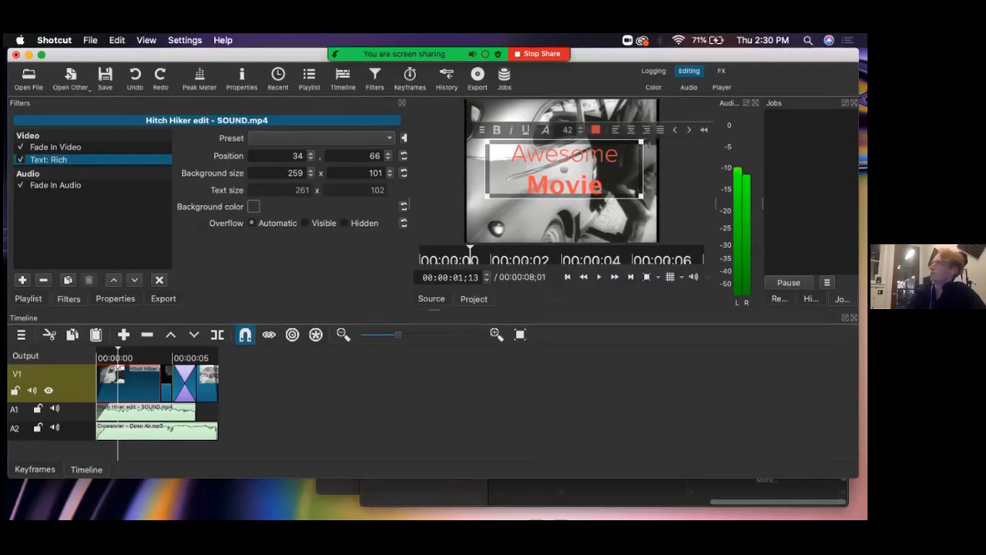
Change the font of the word "Movie" in the title to Proxima Nova
left_click(546, 130)
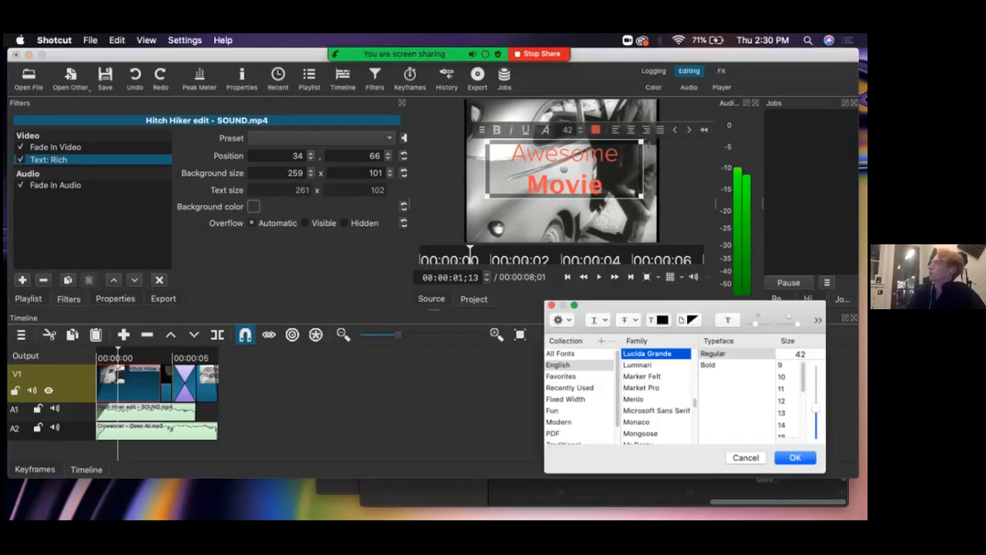
scroll(657, 397, "down", 5)
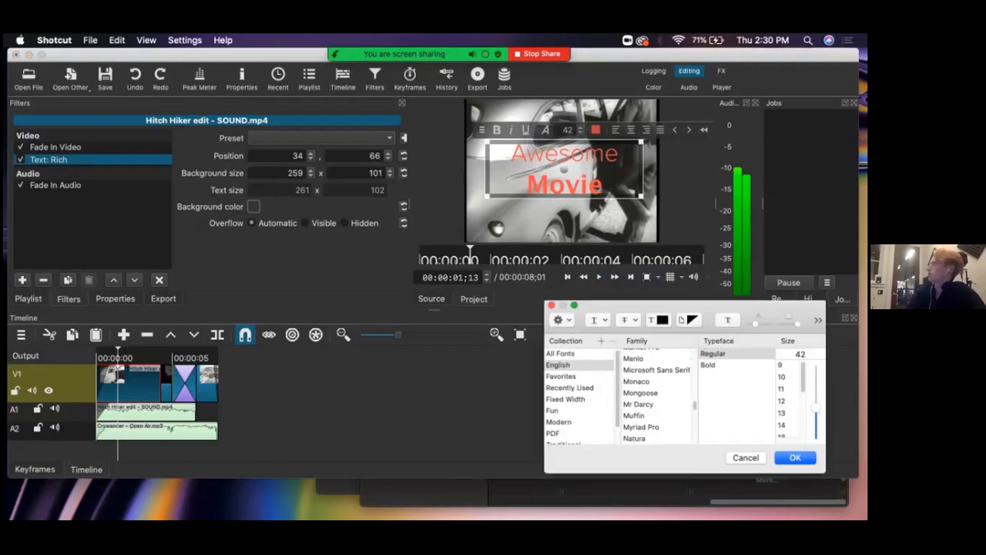
scroll(657, 397, "down", 5)
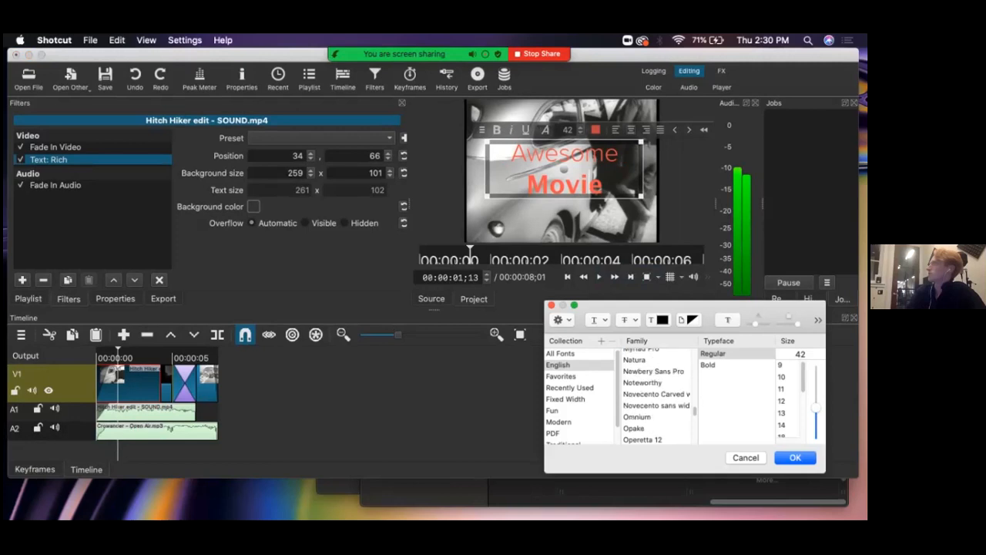
scroll(656, 397, "down", 3)
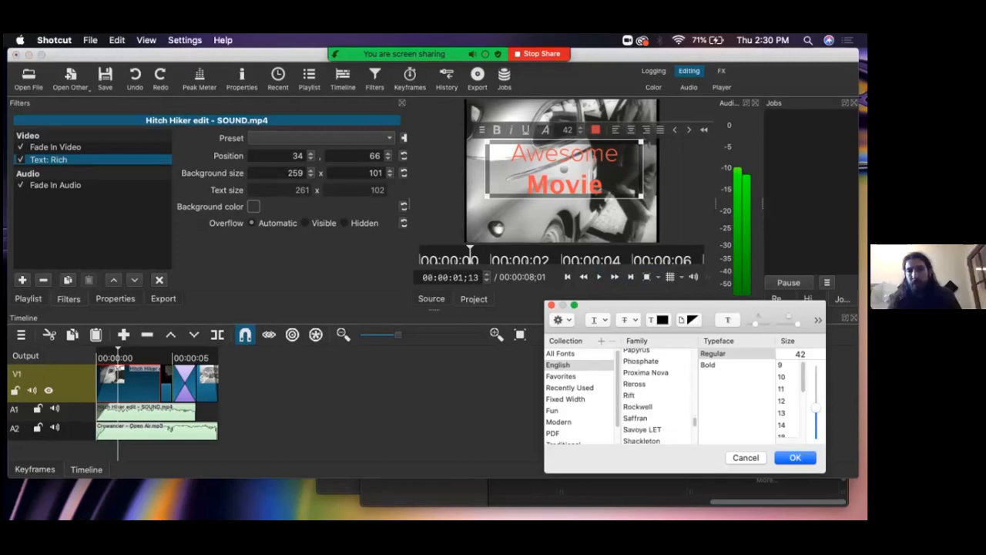
left_click(637, 419)
left_click(641, 362)
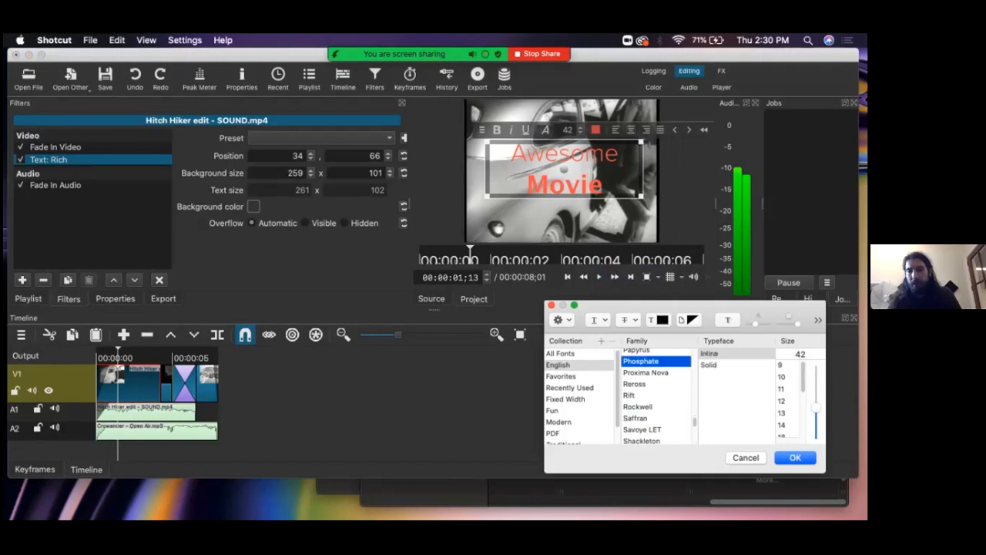
left_click(646, 373)
left_click(795, 457)
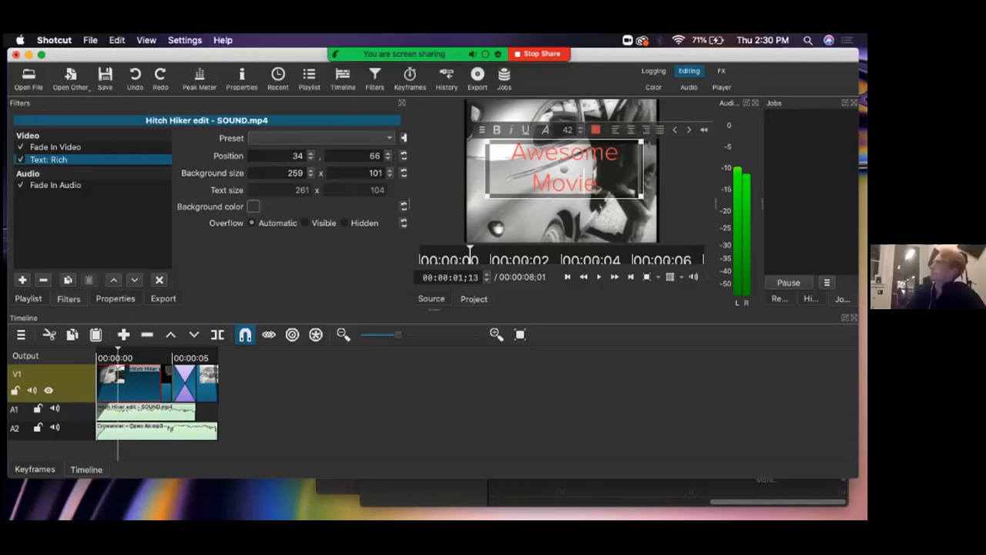
Narrow the title's text box to about 188 x 104 and move it to about position 72, 72
left_click_drag(487, 168, 532, 170)
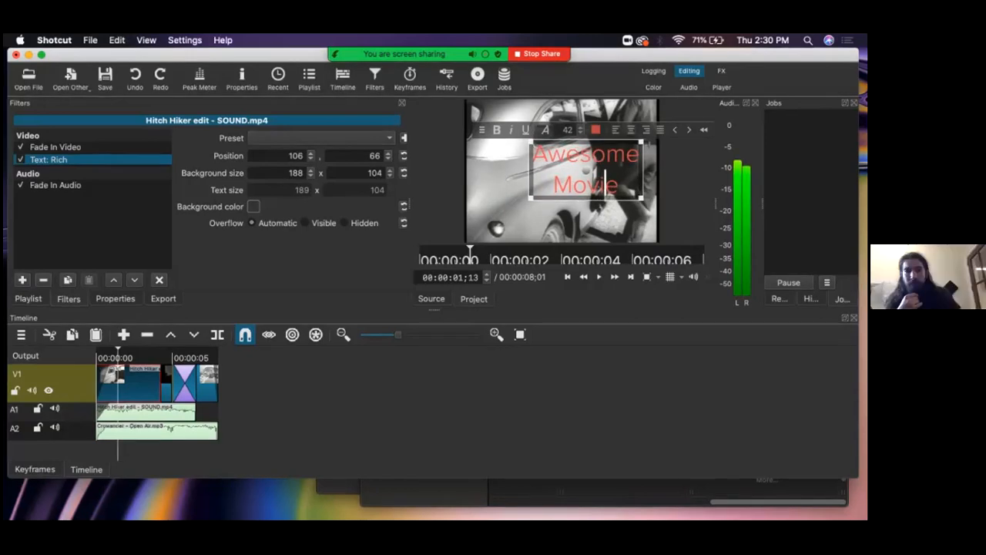
left_click_drag(586, 171, 566, 174)
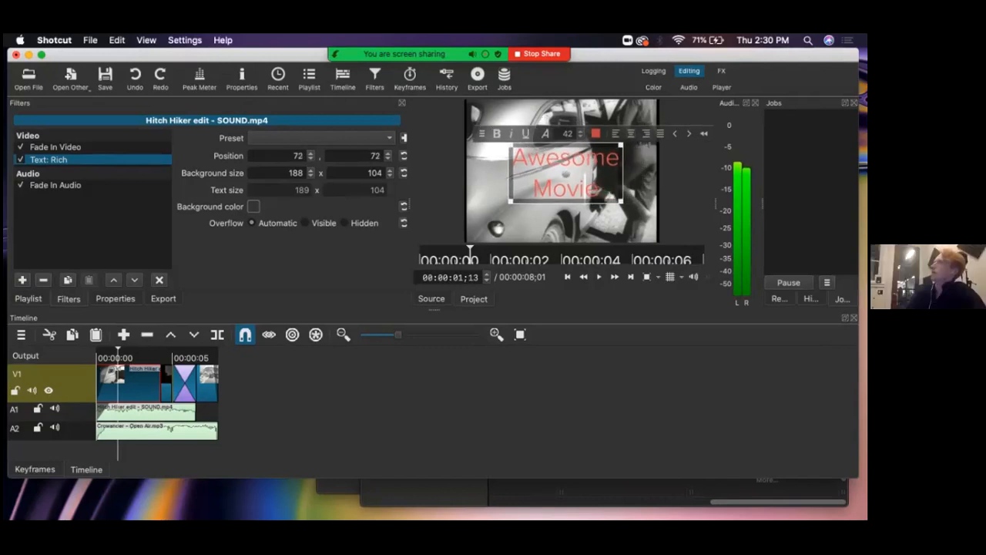
Apply the Slide In From Bottom preset to the title and play the opening of the project to preview it
left_click(320, 138)
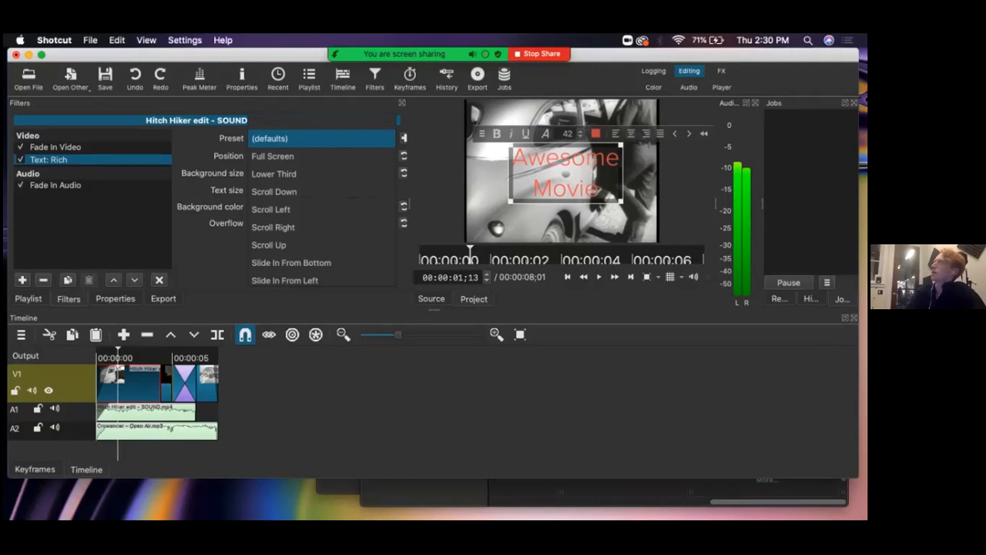
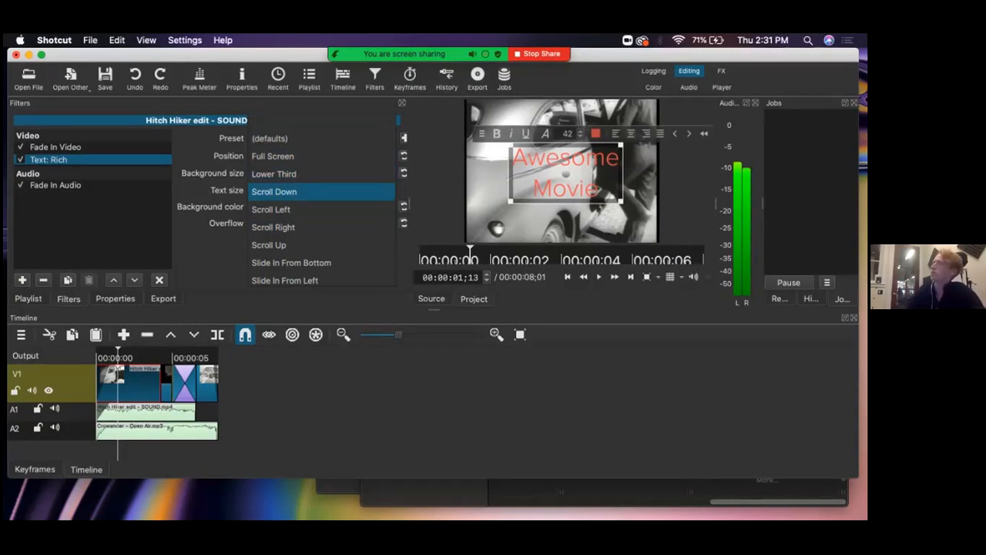
scroll(322, 202, "down", 1)
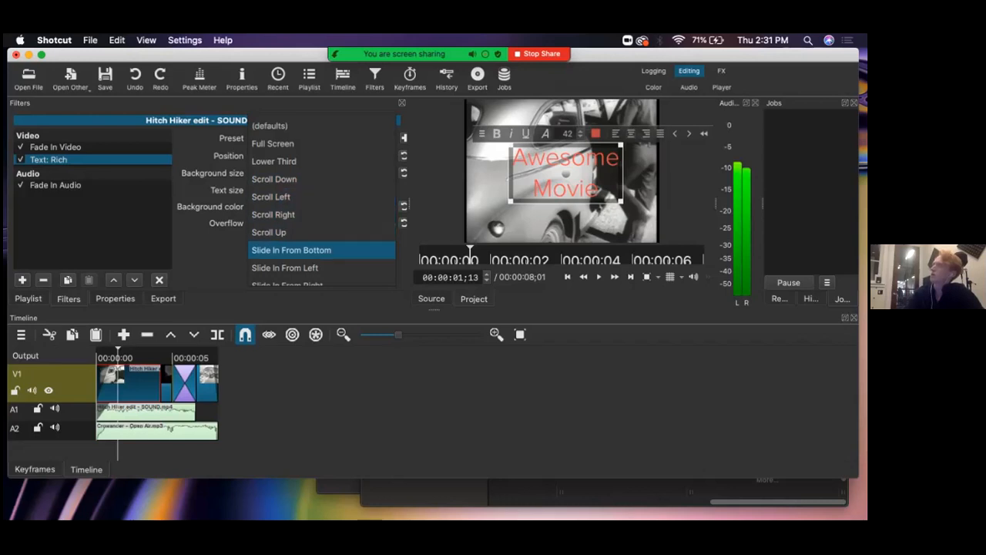
left_click(321, 250)
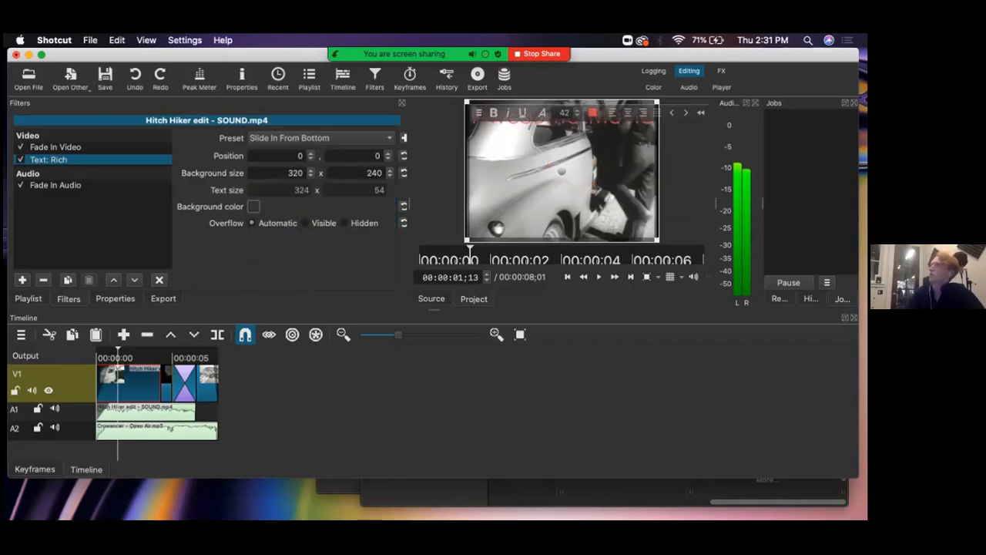
left_click_drag(118, 356, 96, 356)
key("space")
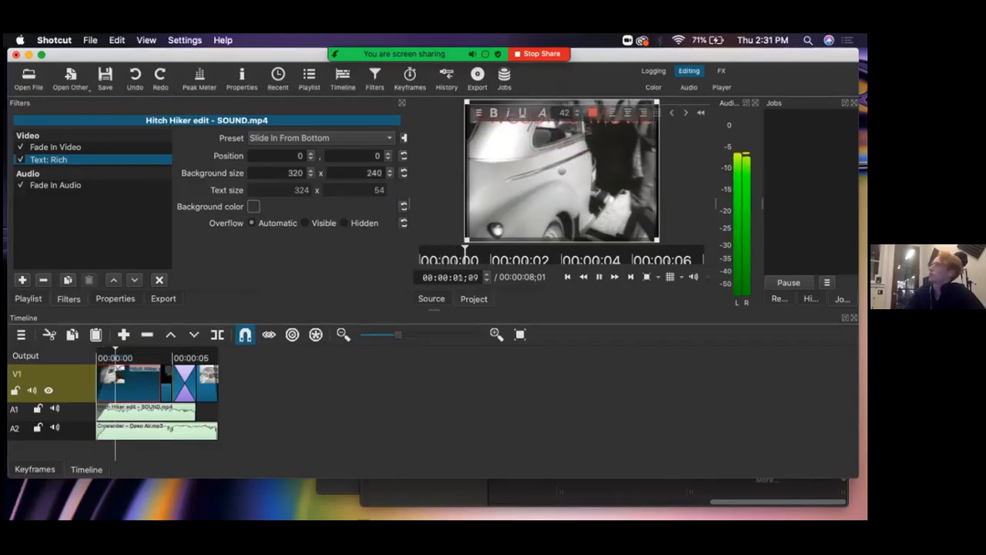
key("space")
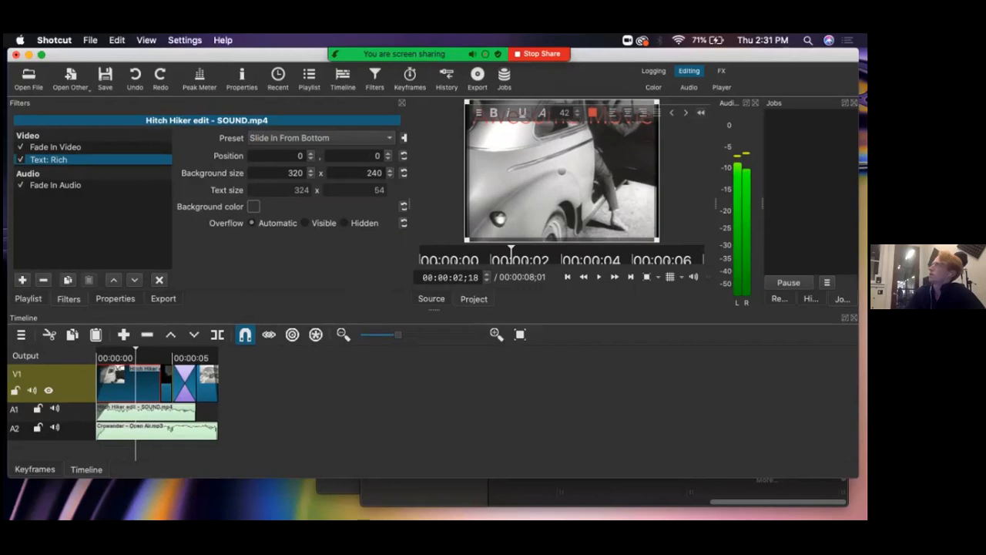
Resize the title's text box to about 281 x 109 at about position 20, 70, and preview the slide-in animation from the start
left_click_drag(466, 101, 490, 180)
left_click_drag(594, 218, 582, 179)
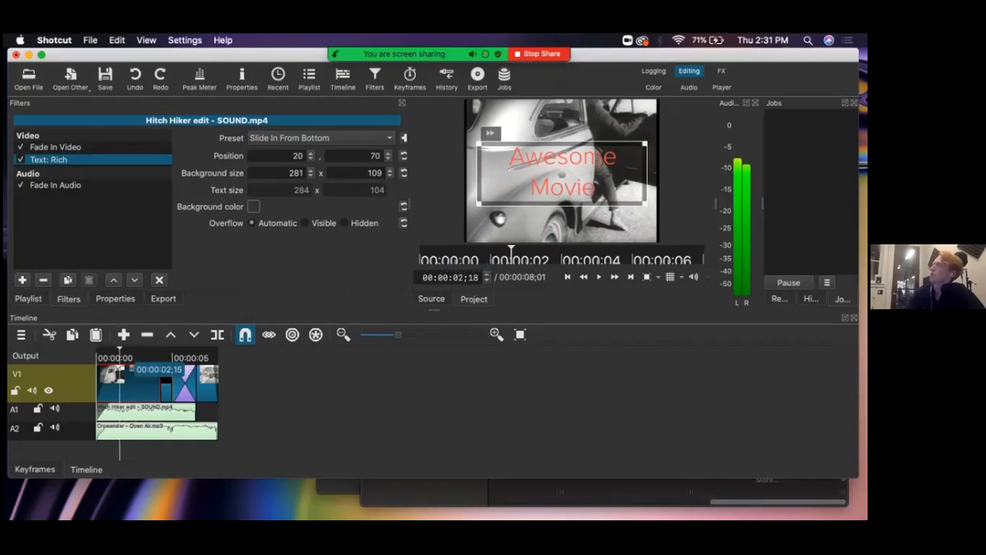
left_click_drag(120, 358, 96, 357)
key("space")
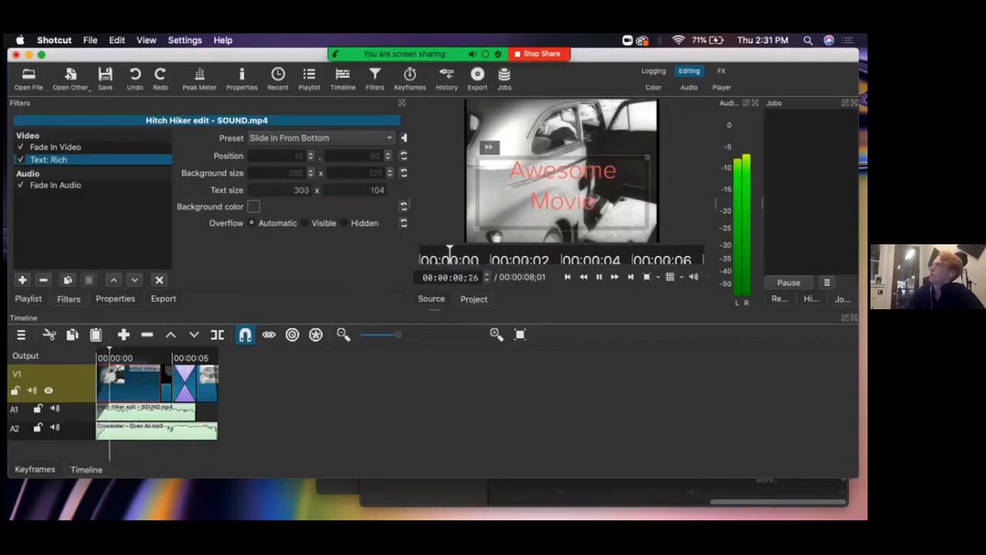
key("space")
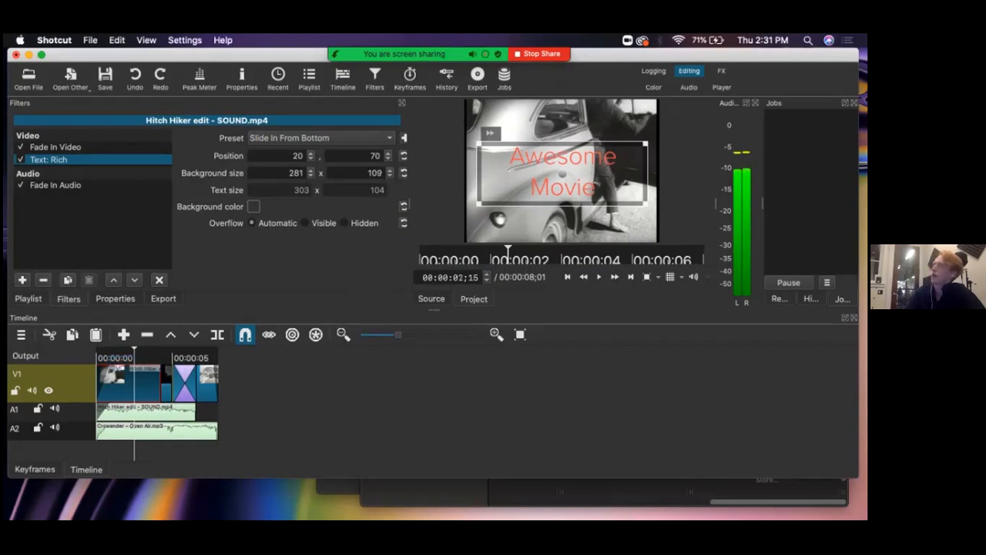
Give the title a white background color with 51% opacity
left_click(253, 206)
left_click_drag(241, 285, 118, 285)
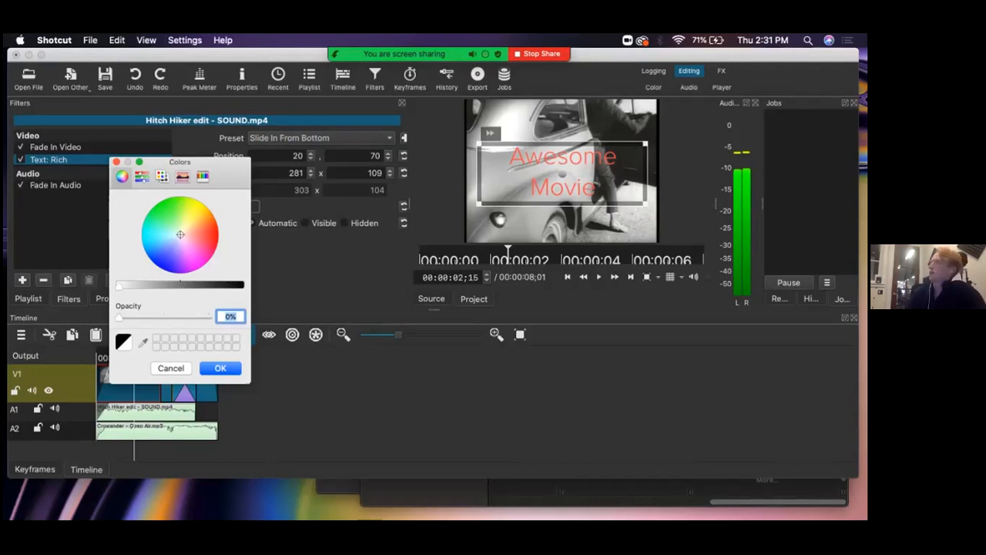
key("Return")
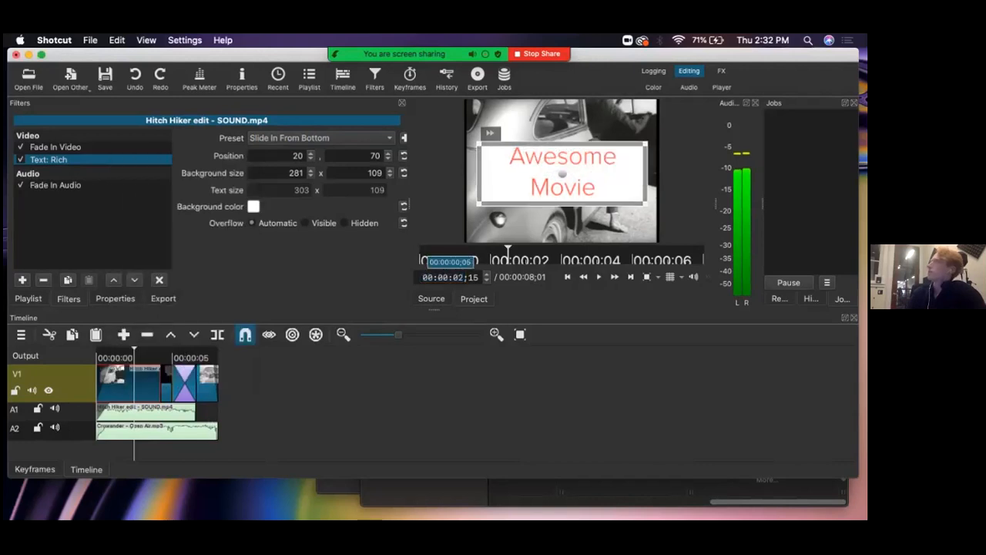
left_click(253, 207)
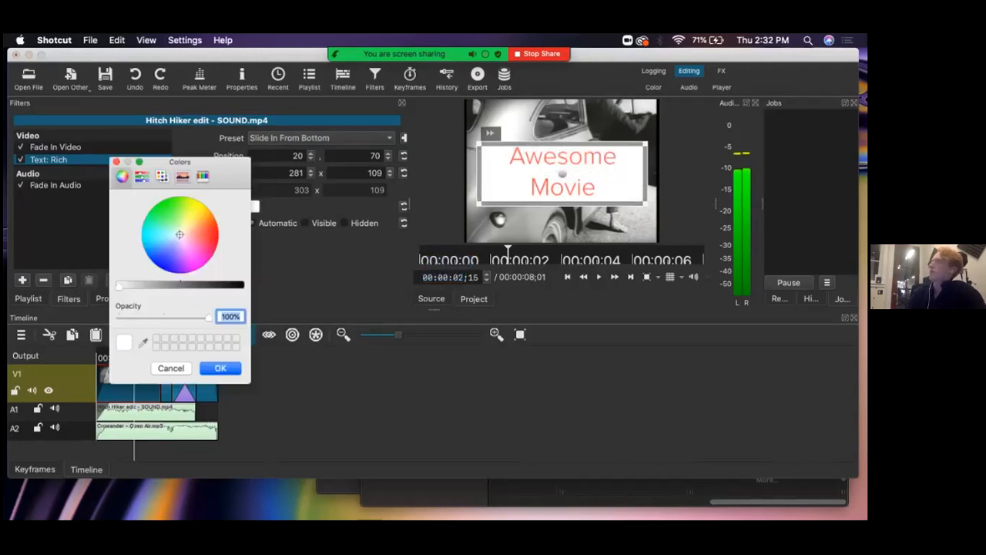
left_click_drag(208, 317, 165, 316)
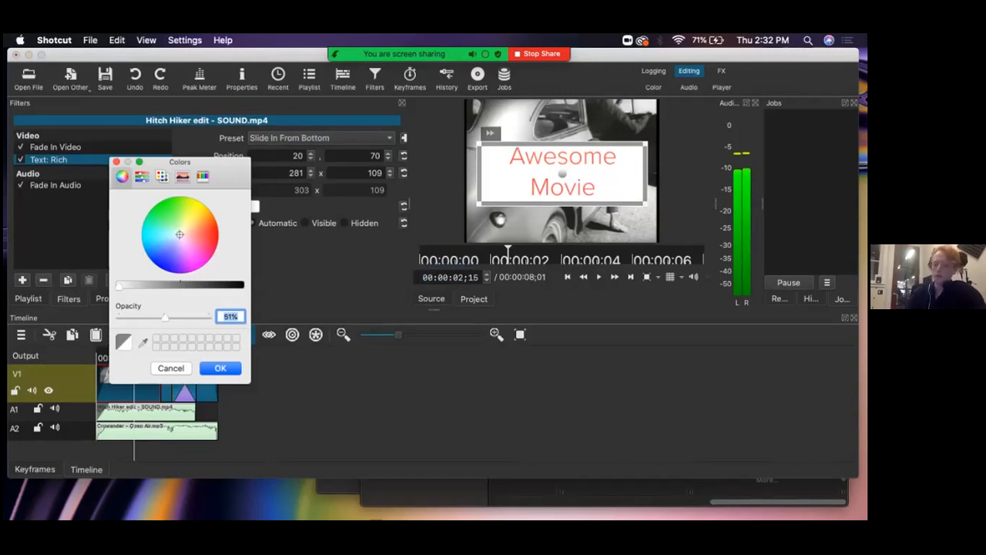
left_click(221, 368)
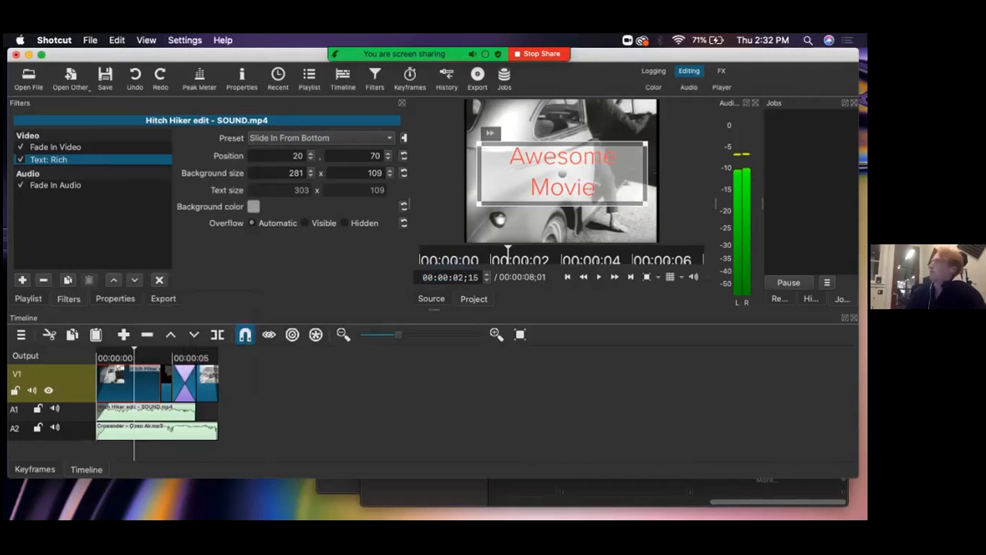
Check the title near the end of the first clip and reopen that clip's Text: Rich filter settings
left_click(219, 358)
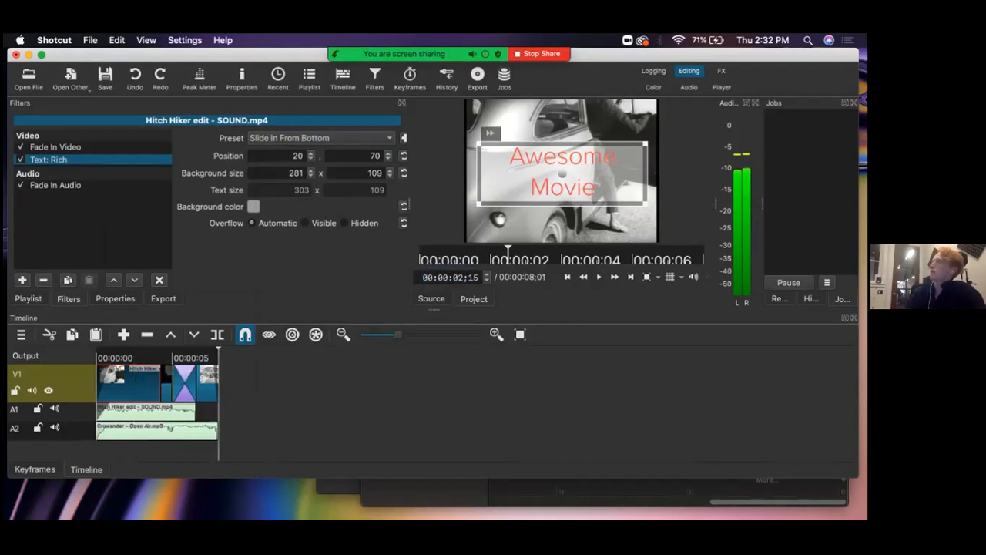
left_click(184, 383)
left_click(134, 357)
mouse_move(134, 357)
left_mouse_down()
mouse_move(99, 358)
mouse_move(149, 358)
left_mouse_up()
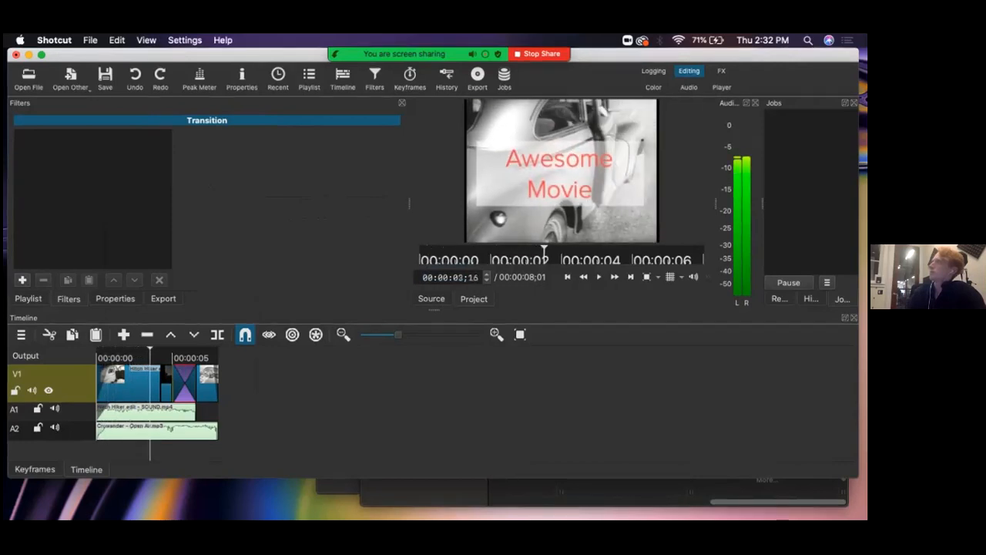
left_click(154, 370)
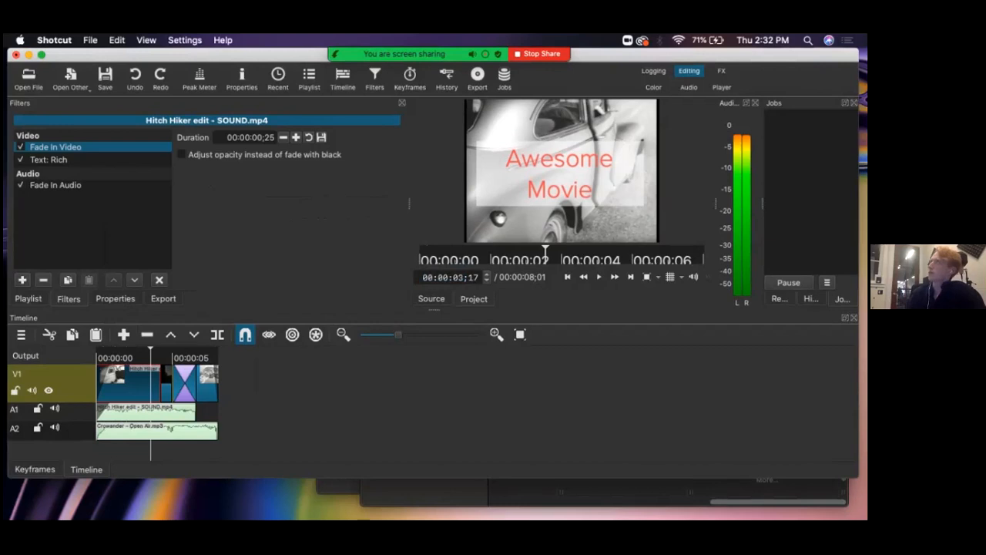
left_click(49, 160)
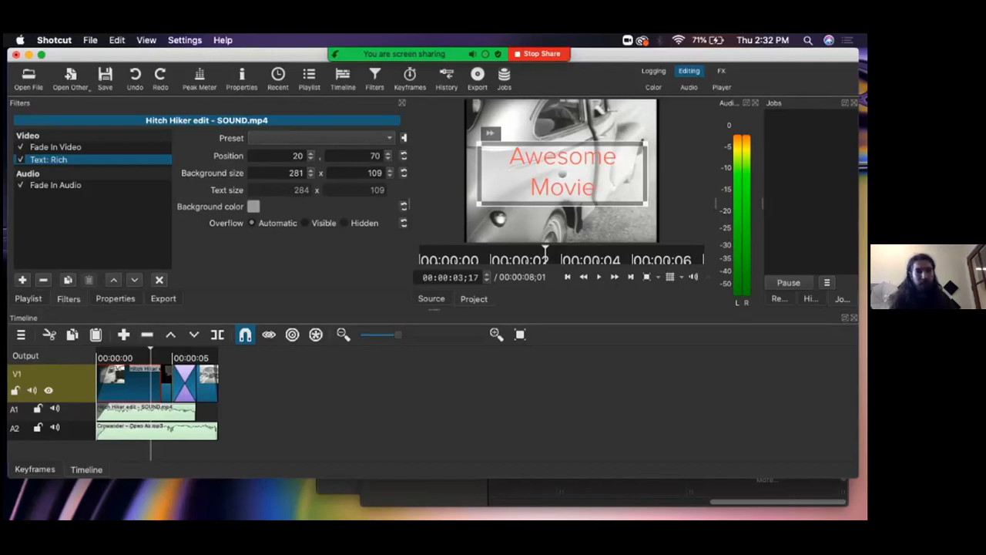
Select the last clip on track V1 and open the list of video filters that can be added to it
left_click(203, 371)
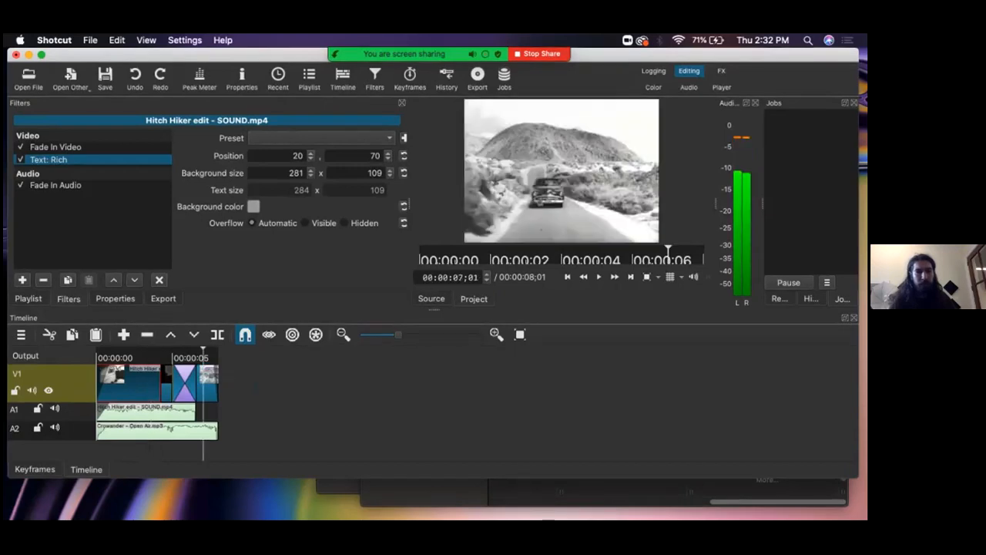
left_click(205, 374)
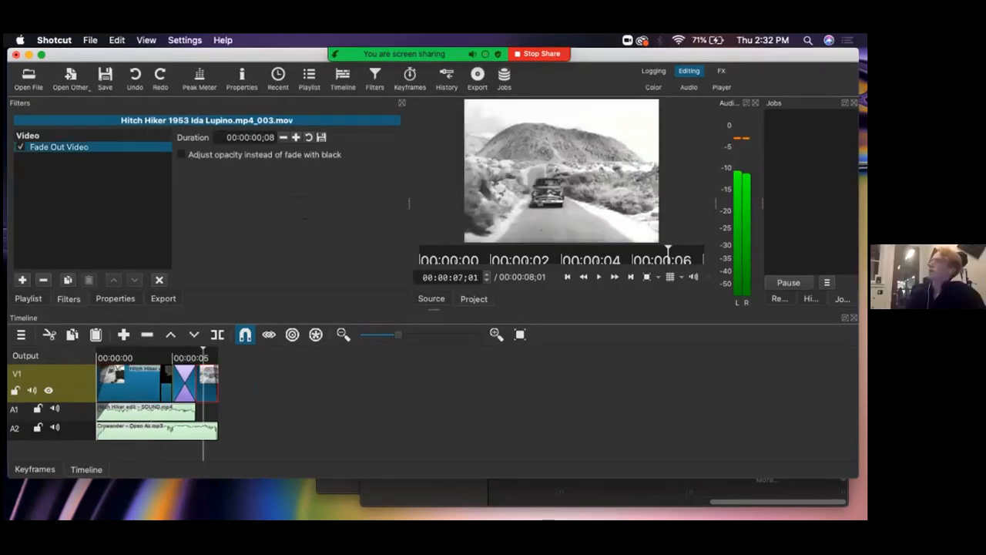
left_click(22, 280)
scroll(116, 203, "down", 2)
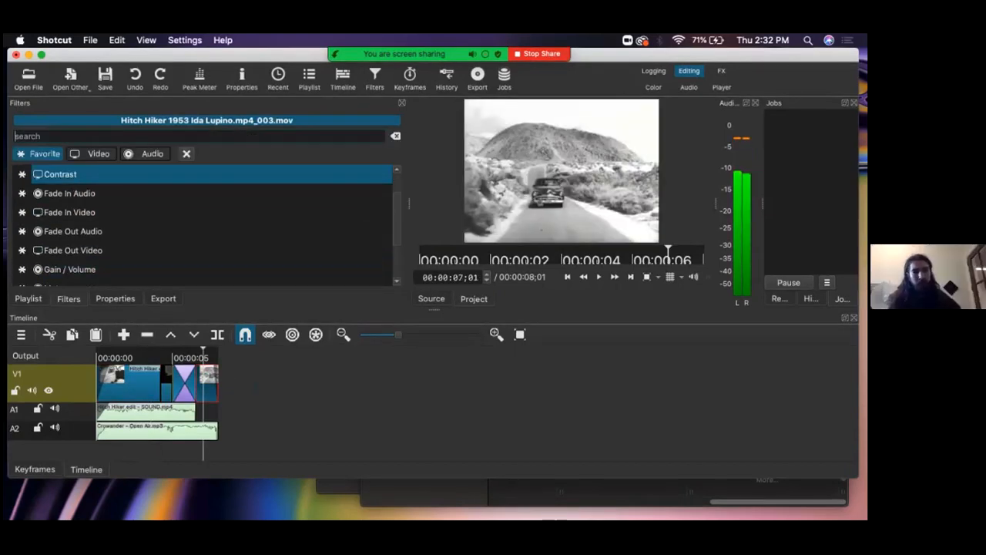
left_click(98, 153)
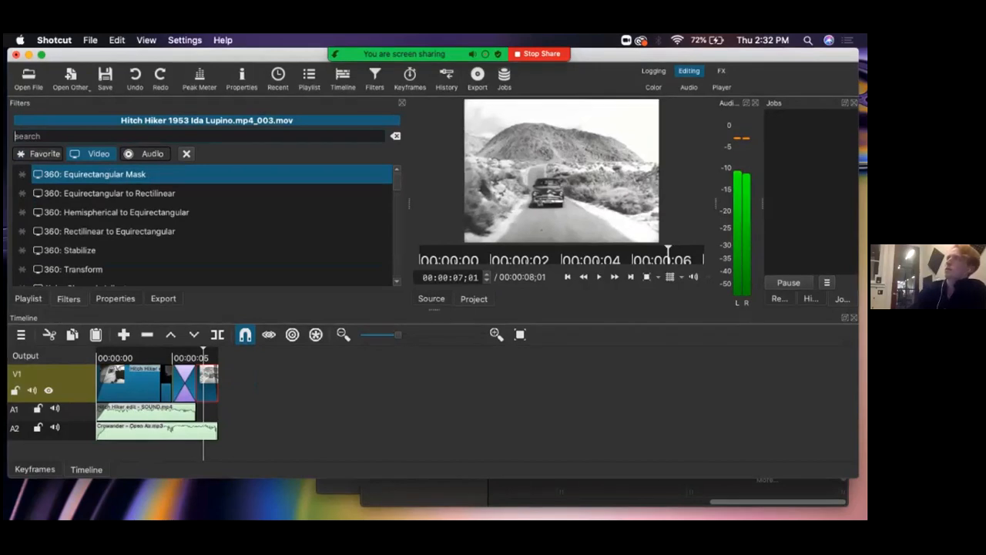
Look through the 360 filters at the start of the video filter list for the last clip
key("Down")
key("Down")
key("Down")
key("Down")
key("Down")
key("Down")
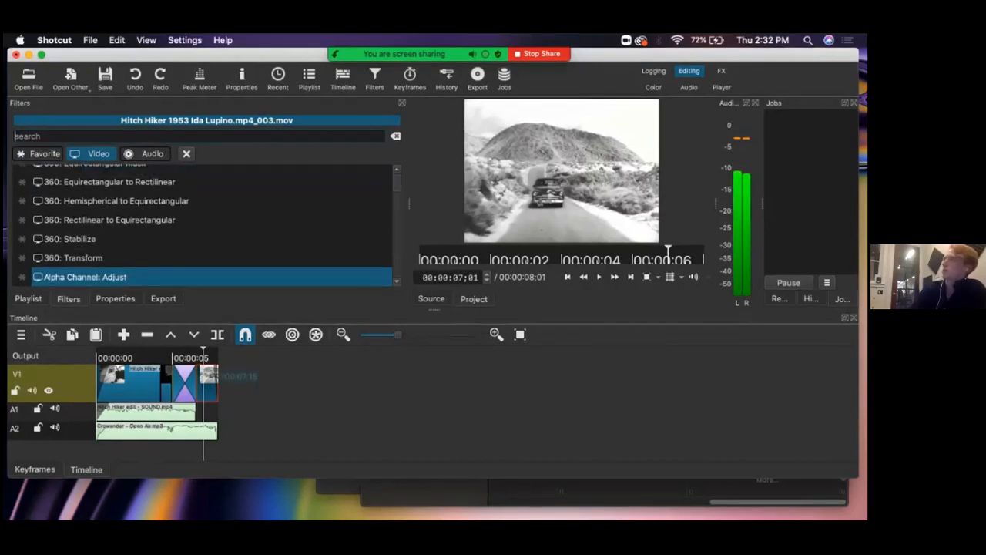
key("Up")
key("Up")
key("Up")
key("Up")
key("Up")
key("Up")
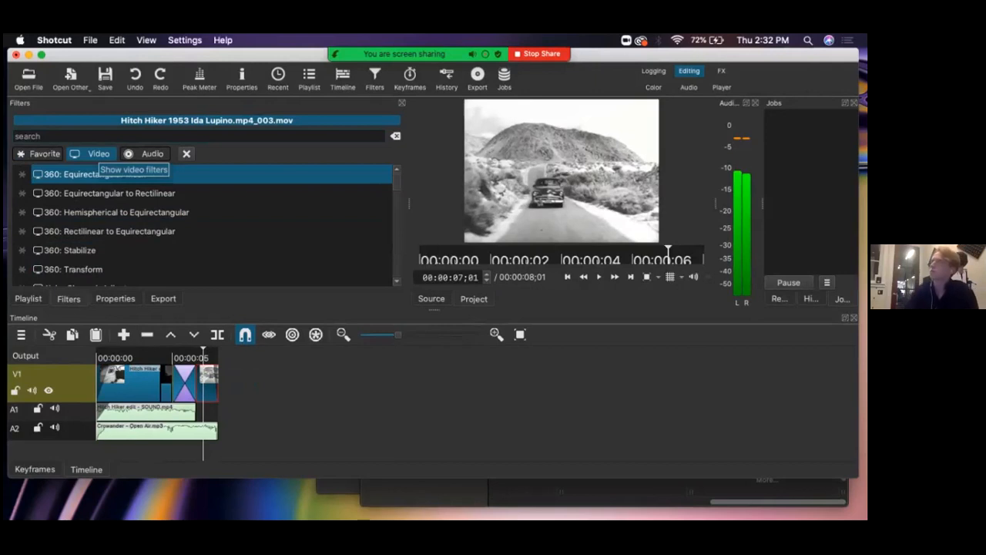
key("Down")
key("Down")
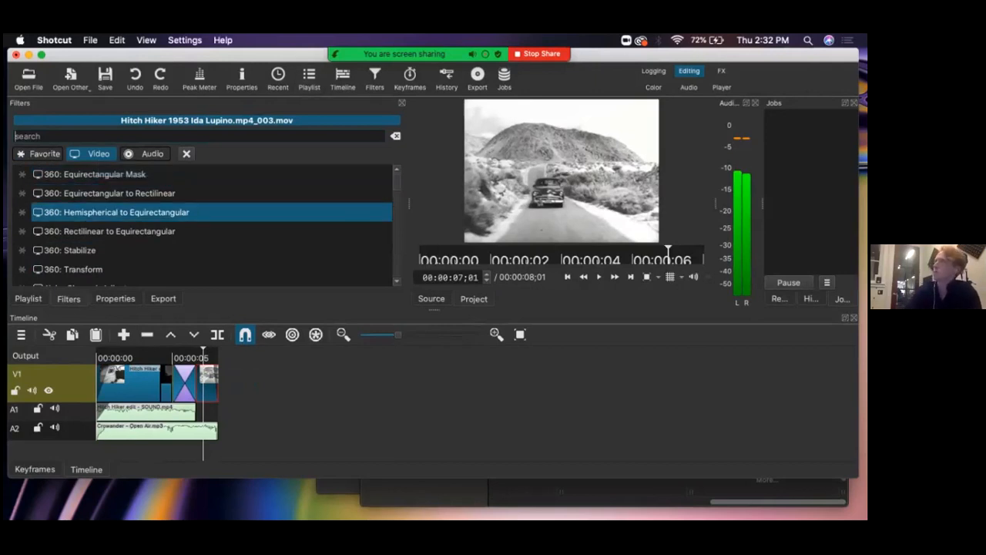
Add the Glitch video filter to the last clip on track V1
scroll(204, 223, "down", 2)
scroll(204, 223, "down", 2)
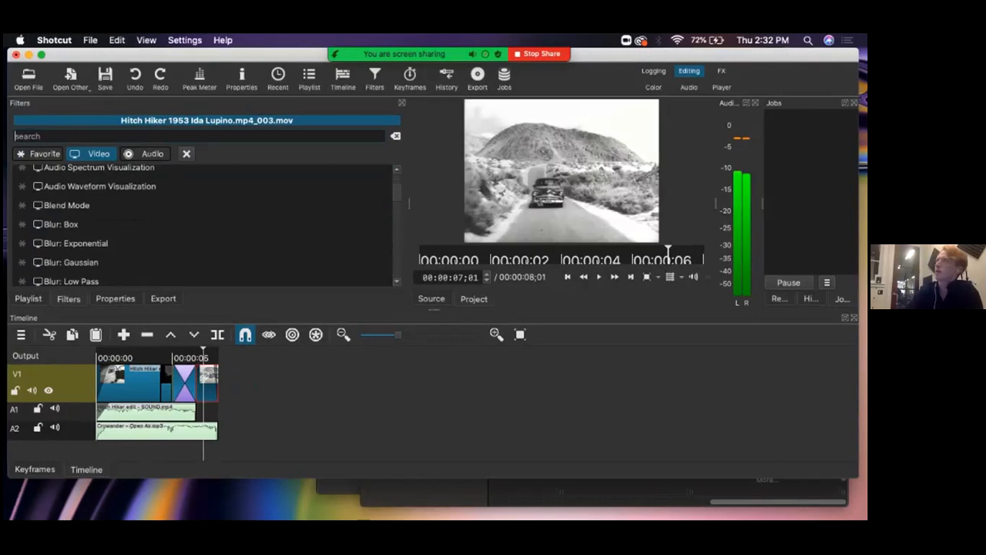
scroll(205, 223, "down", 1)
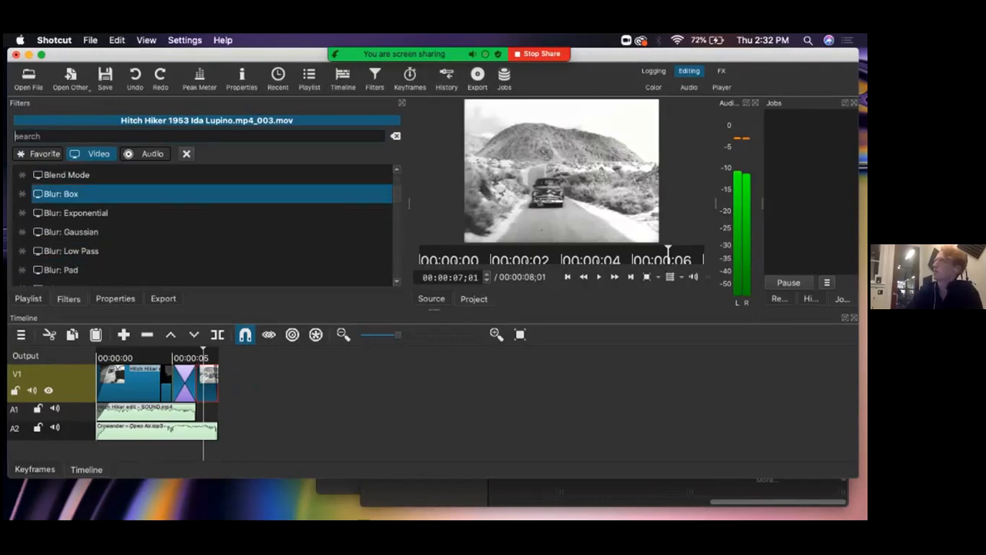
scroll(204, 224, "down", 2)
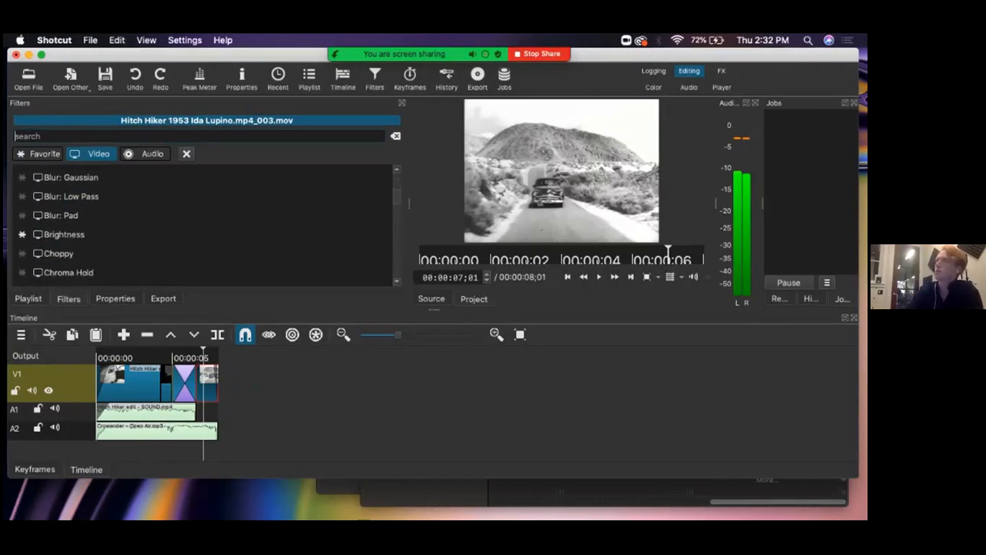
scroll(204, 223, "up", 1)
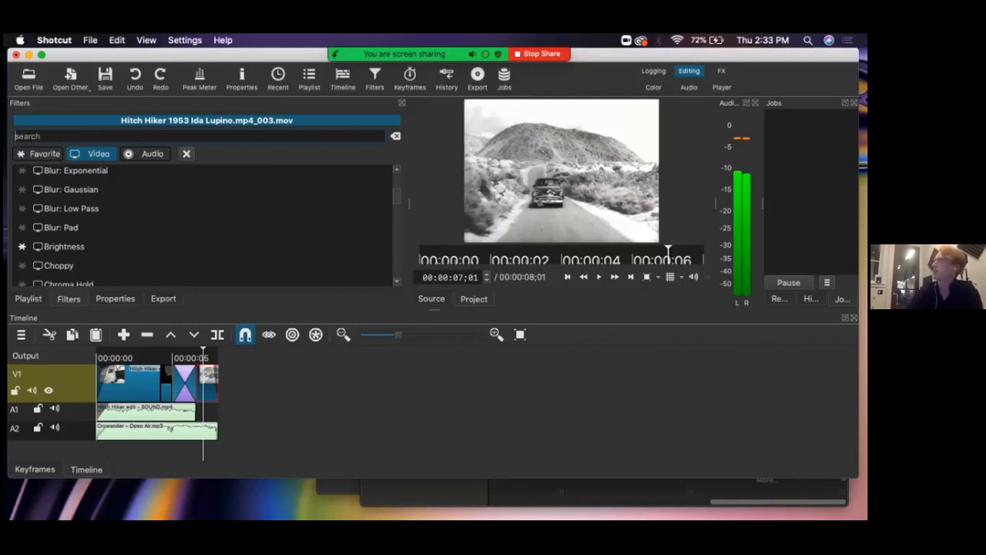
scroll(204, 223, "down", 3)
scroll(204, 225, "down", 1)
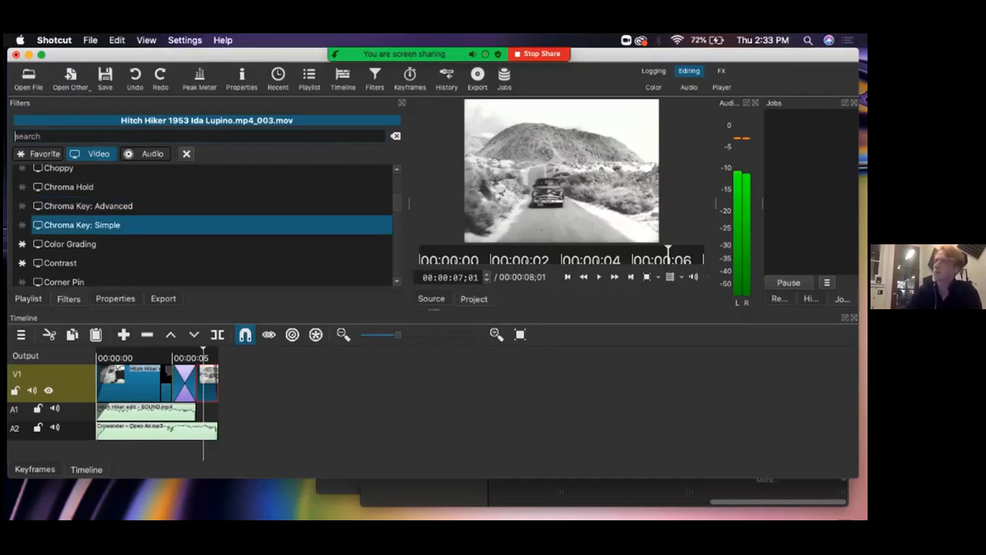
key("Up")
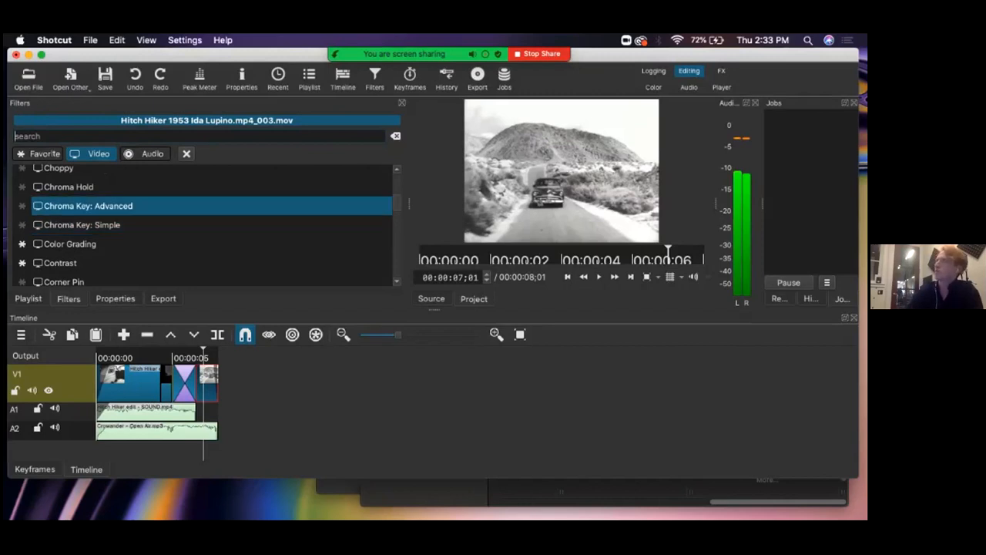
scroll(208, 223, "down", 5)
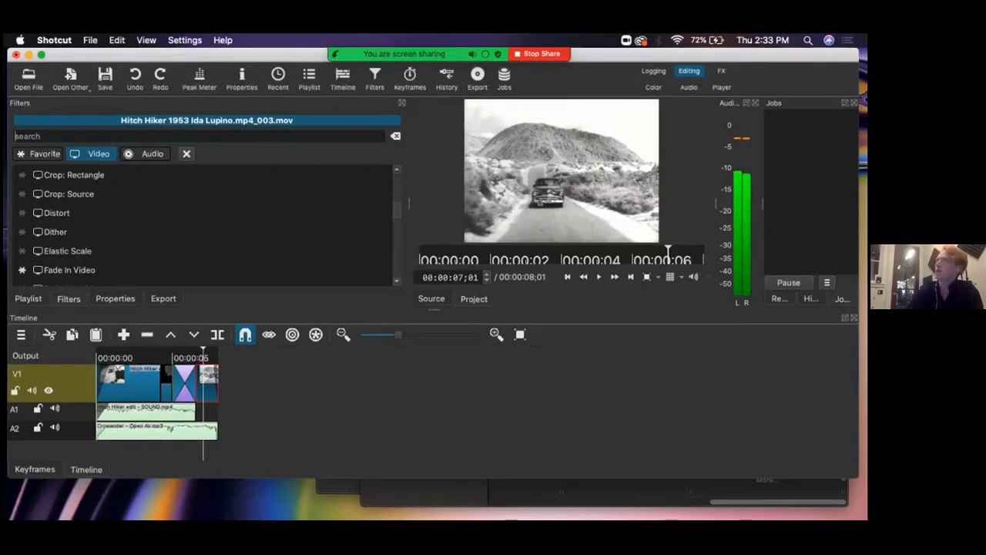
scroll(208, 224, "down", 3)
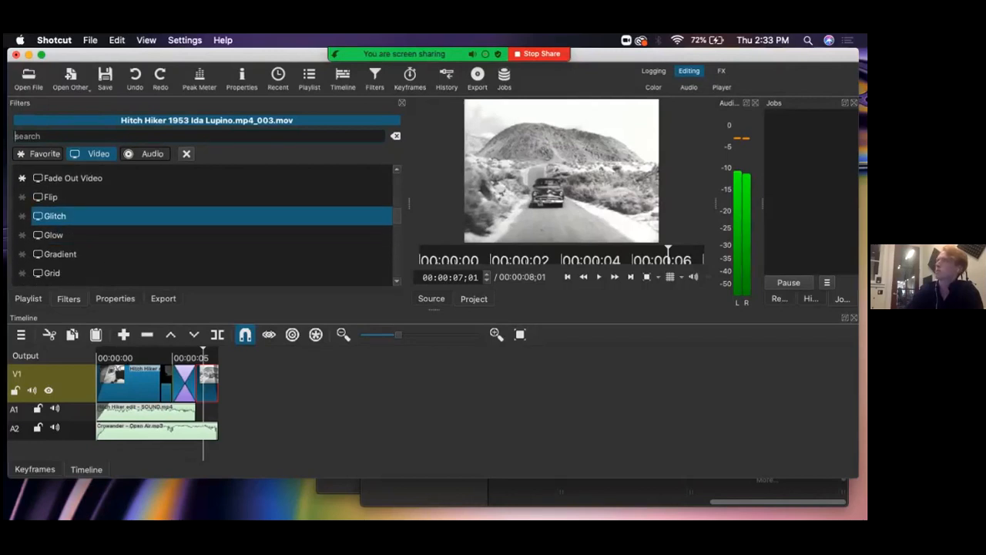
left_click(55, 216)
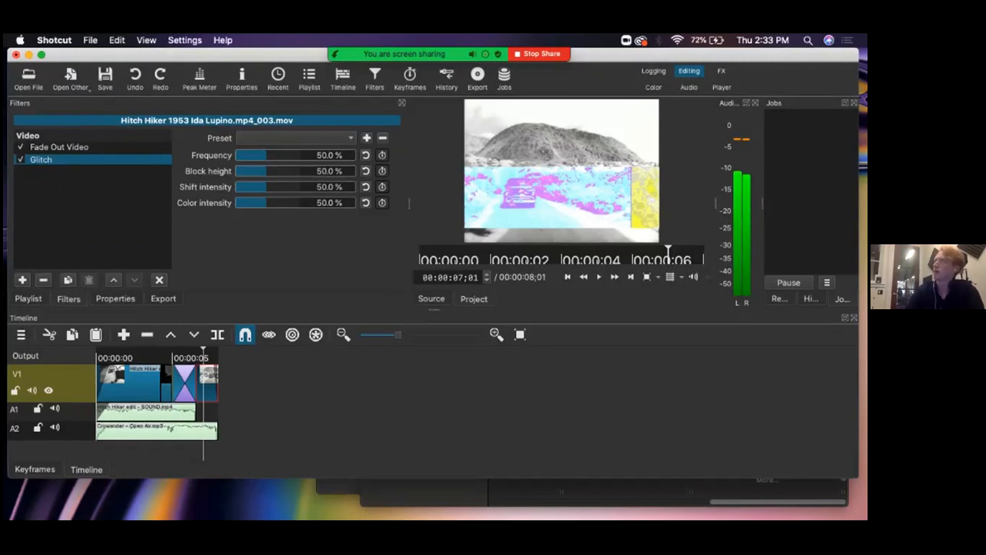
Set the Glitch filter to 18.3% frequency, 77.9% block height, 25.0% shift intensity and 73.1% color intensity
left_click_drag(266, 171, 284, 171)
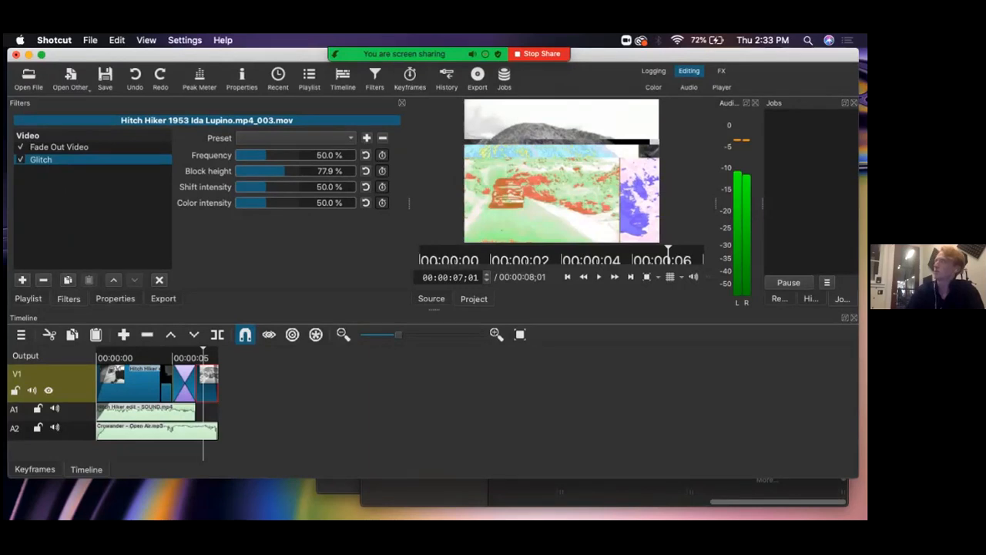
left_click(245, 187)
left_click(251, 187)
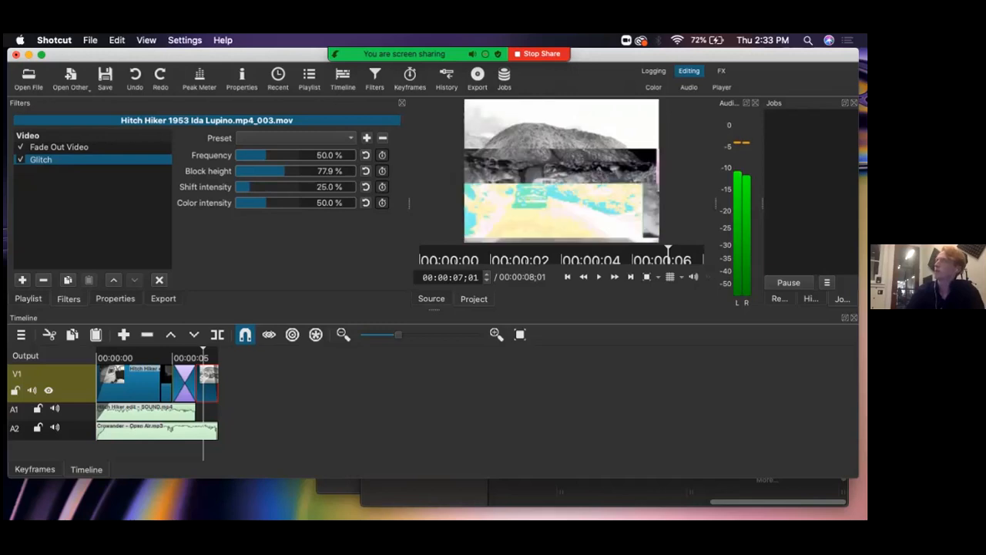
left_click(281, 202)
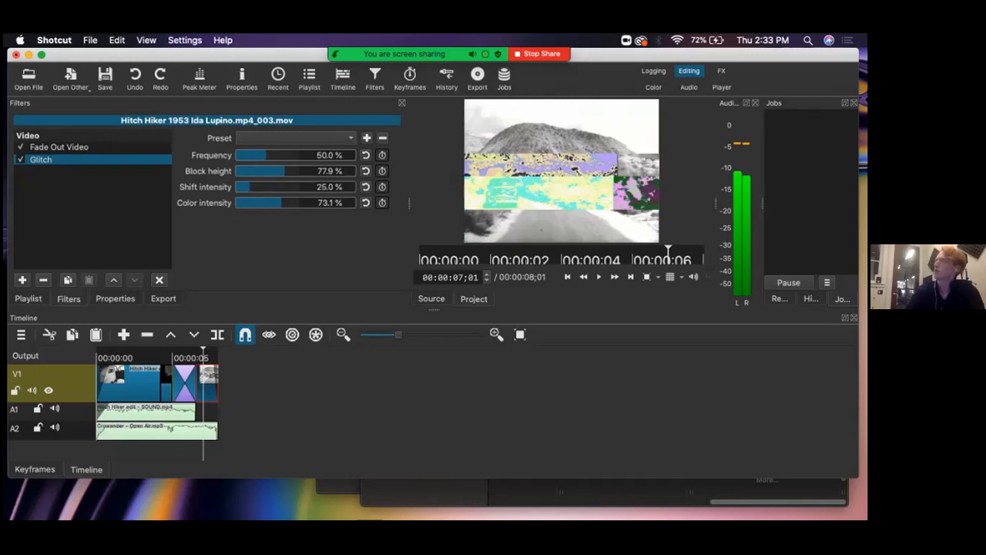
left_click(245, 155)
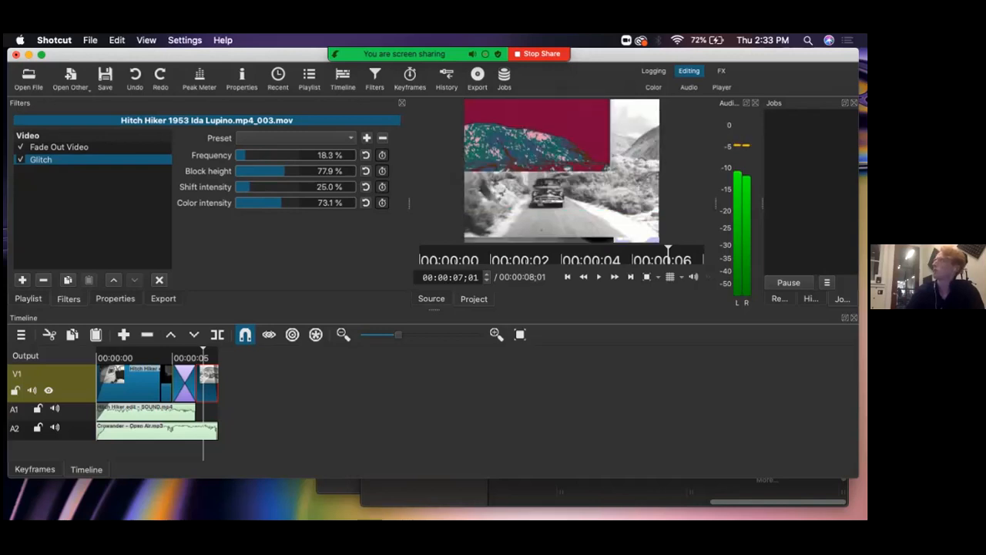
Preview the glitch effect twice from around the start of the last clip
left_click_drag(203, 358, 199, 357)
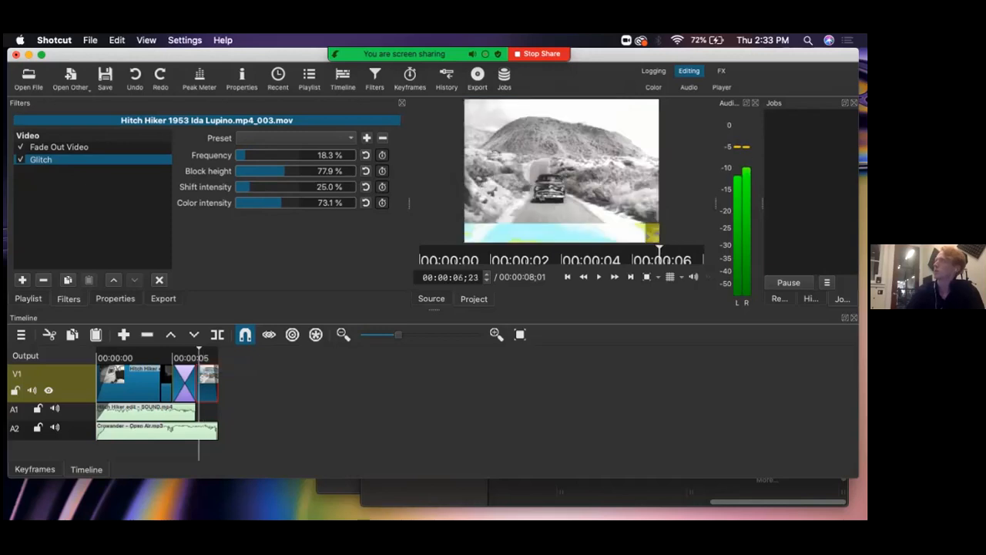
key("space")
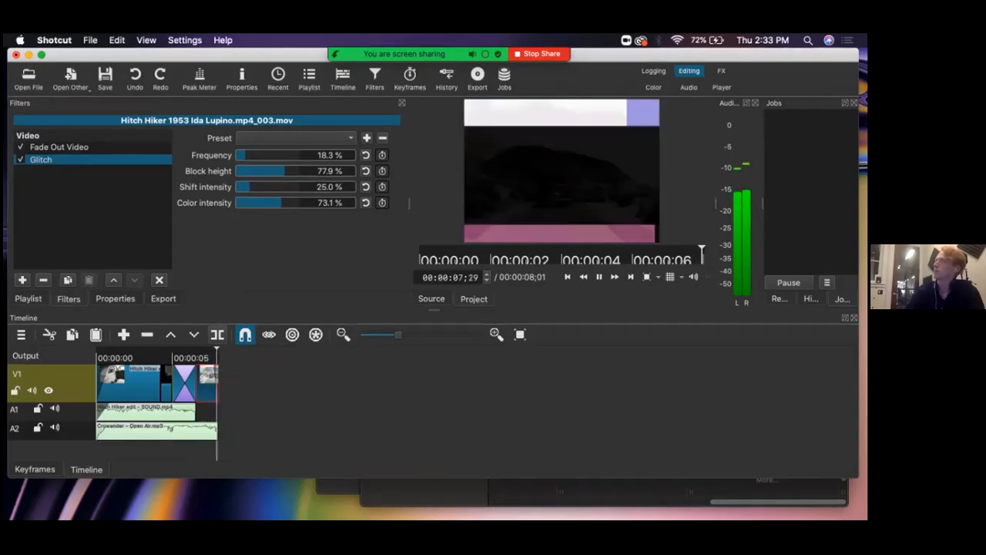
left_click(195, 359)
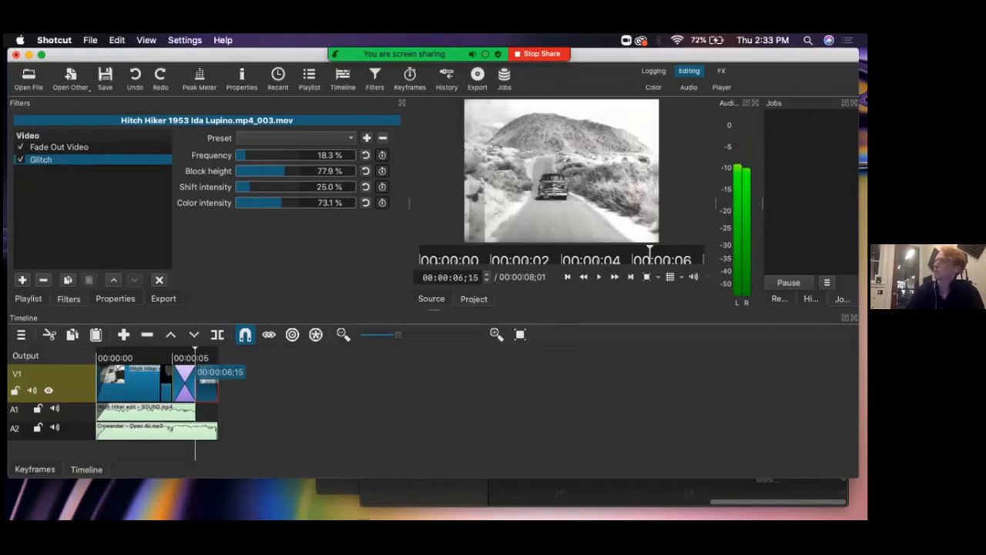
key("space")
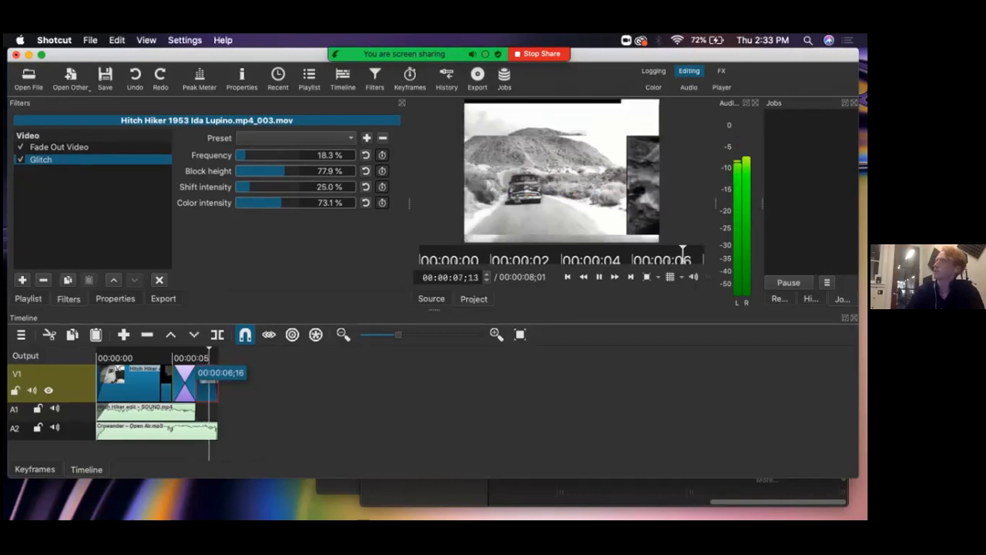
Stop playback midway through the last clip and review its Fade Out Video and Glitch filter settings
left_click(206, 359)
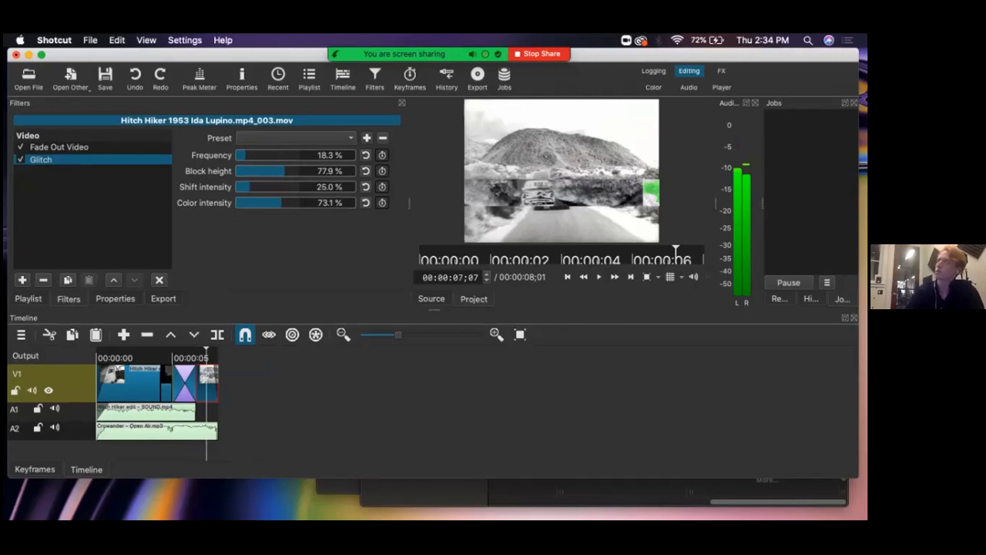
left_click(59, 147)
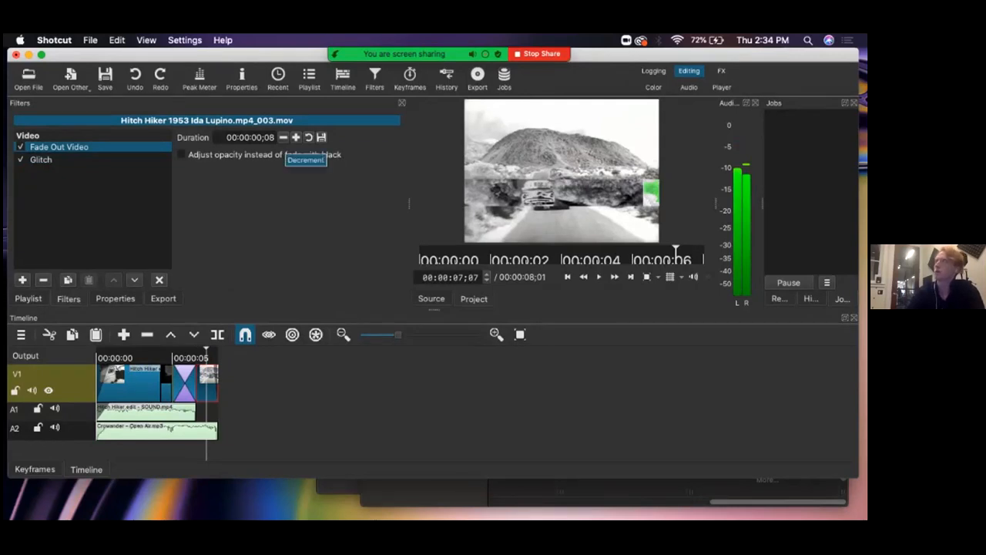
left_click(41, 159)
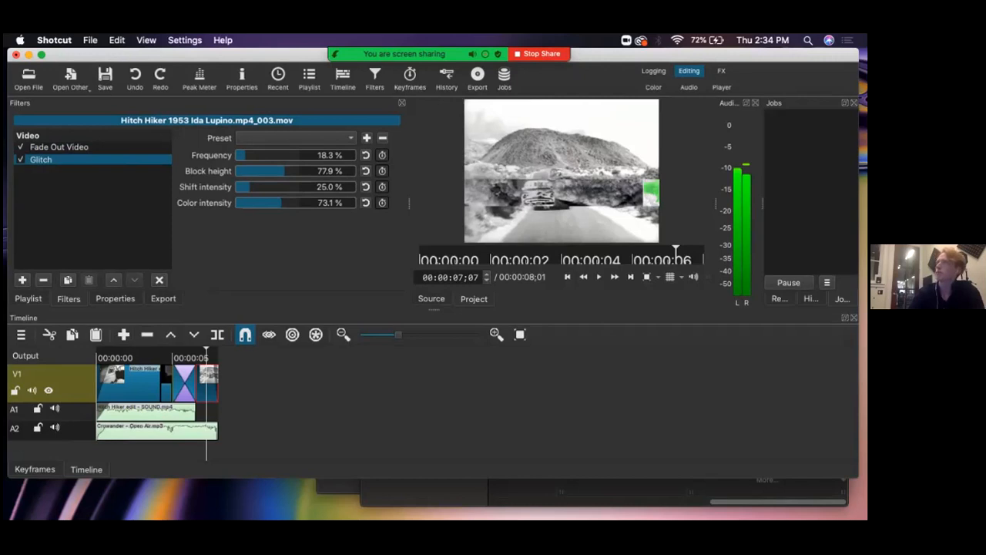
Select the Crowander - Open Air.mp3 clip on track A2, move the playhead to 00:00:01;28, and list the audio filters available for the clip
left_click(146, 432)
left_click(125, 358)
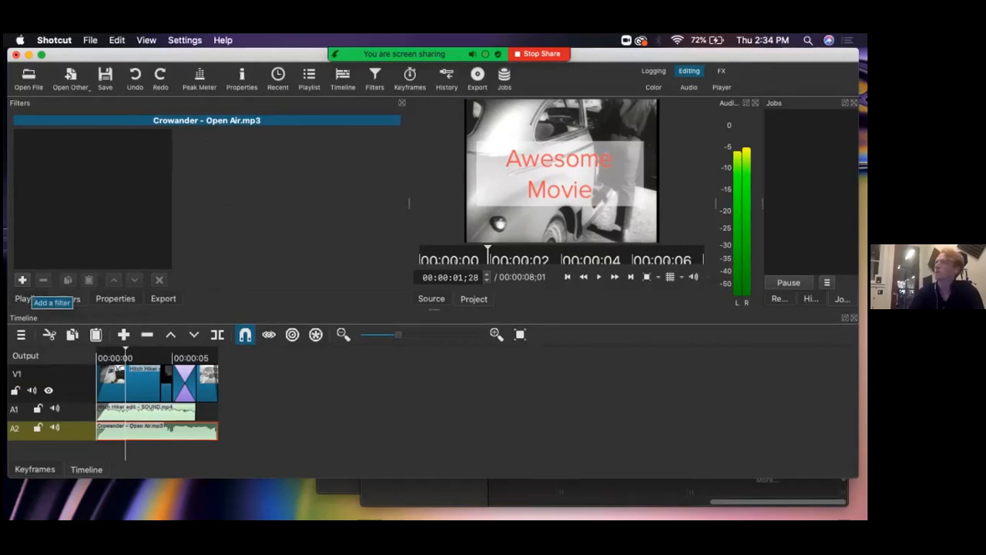
left_click(22, 280)
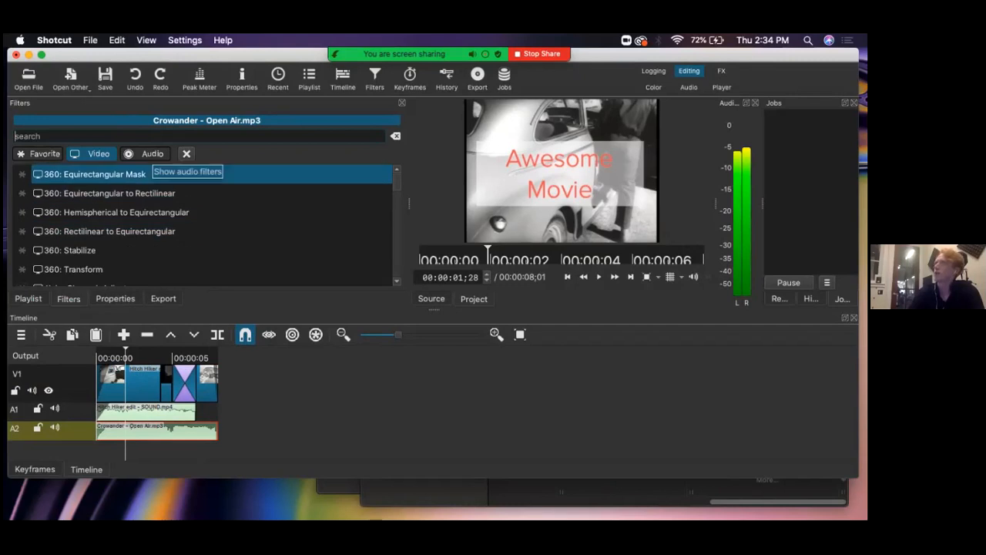
left_click(146, 154)
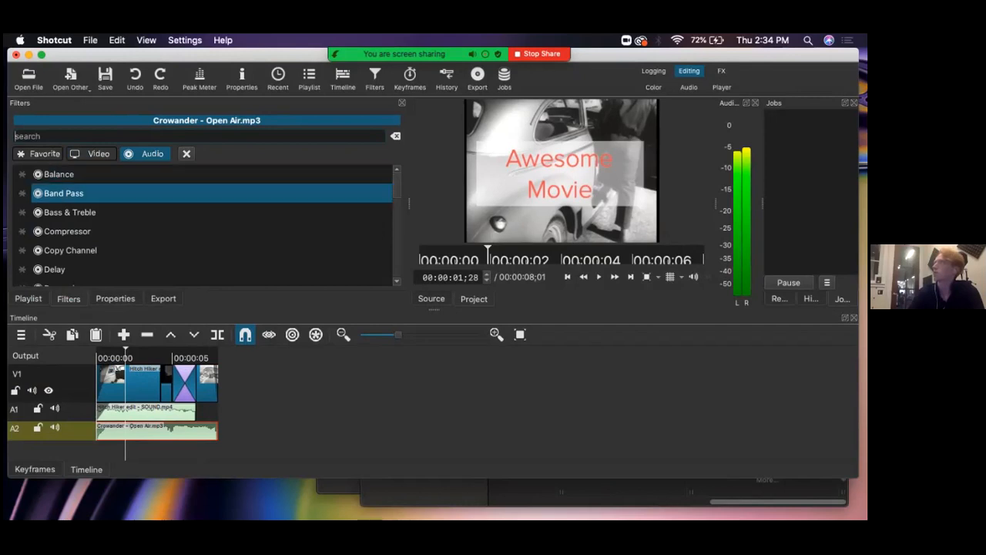
Add the Pan audio filter to the Crowander - Open Air.mp3 clip
scroll(208, 227, "down", 5)
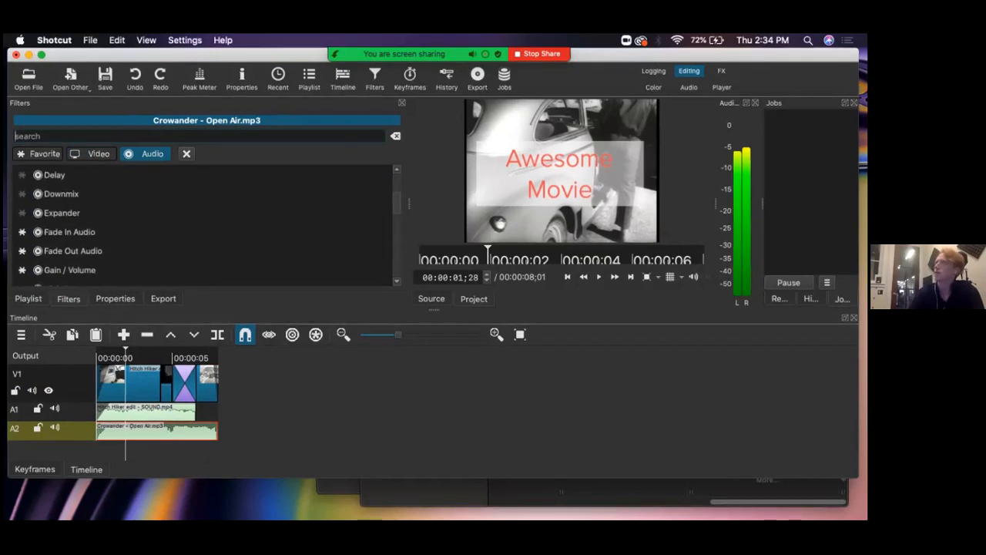
scroll(208, 224, "down", 5)
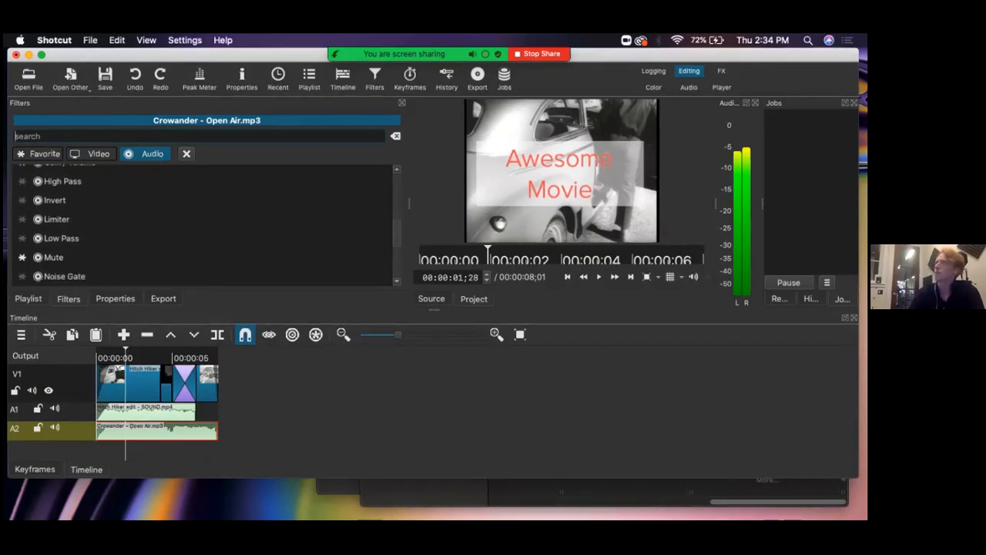
scroll(208, 223, "down", 4)
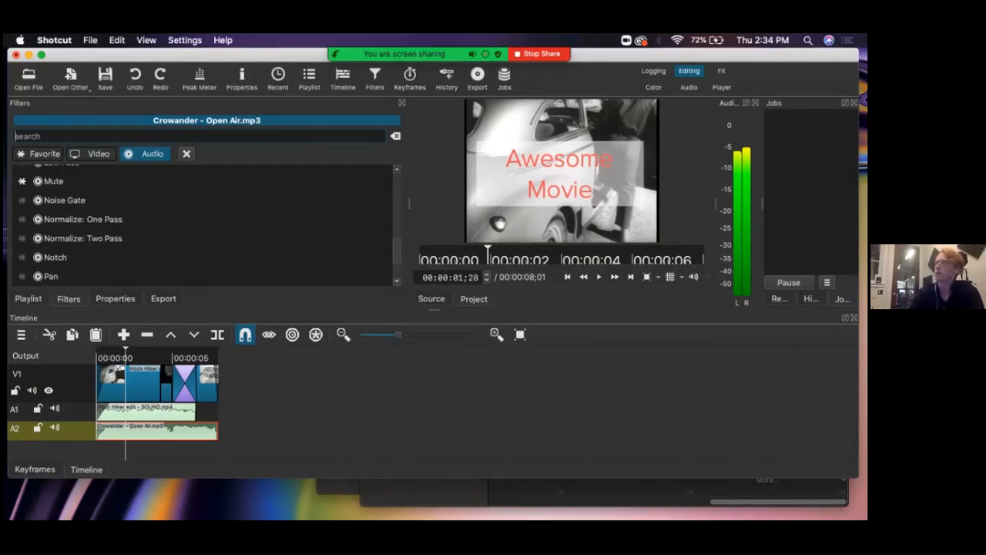
scroll(208, 266, "down", 1)
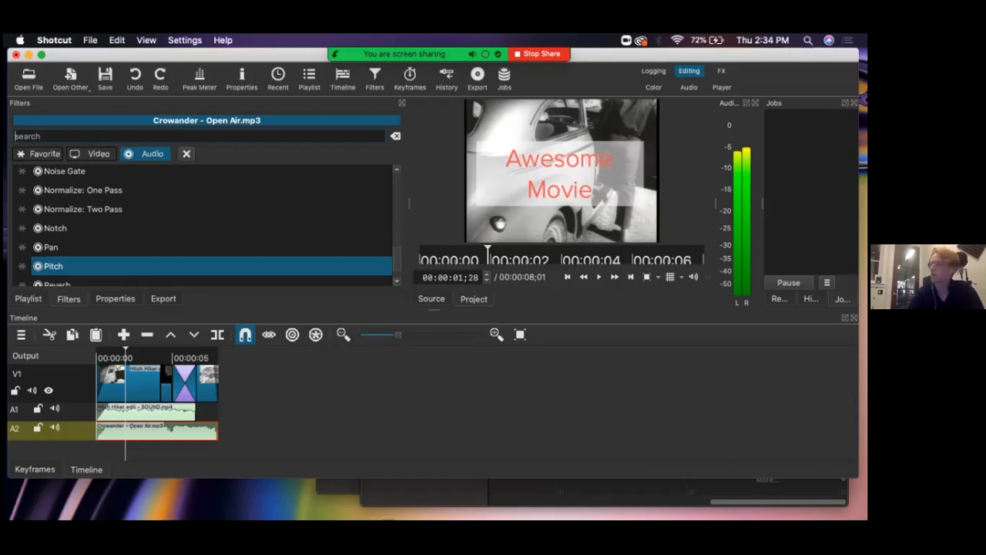
scroll(208, 231, "down", 2)
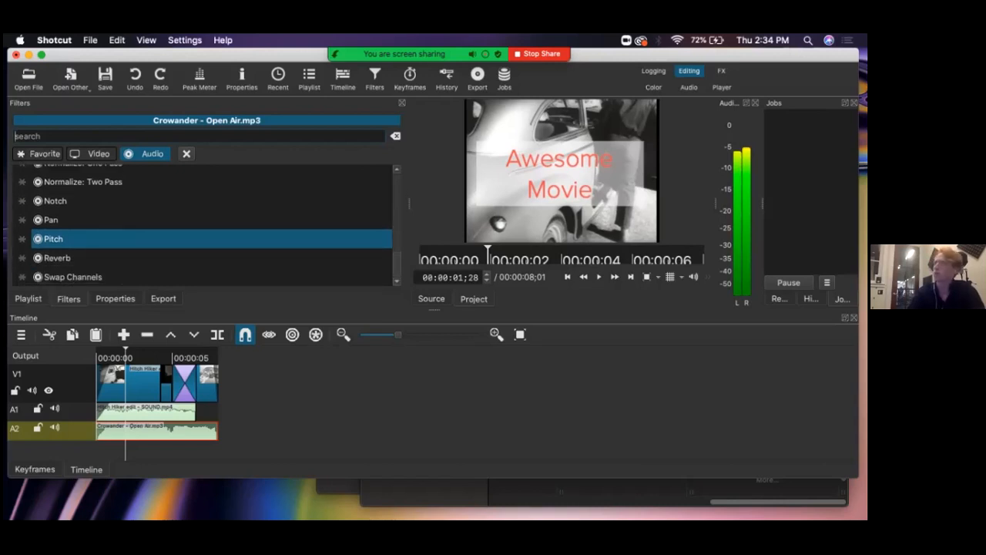
left_click(57, 257)
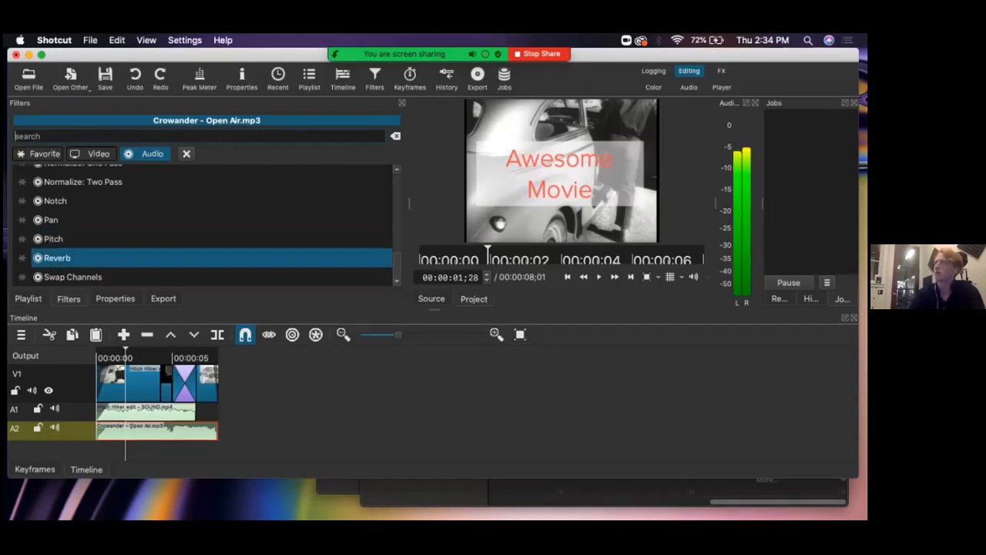
scroll(204, 254, "up", 1)
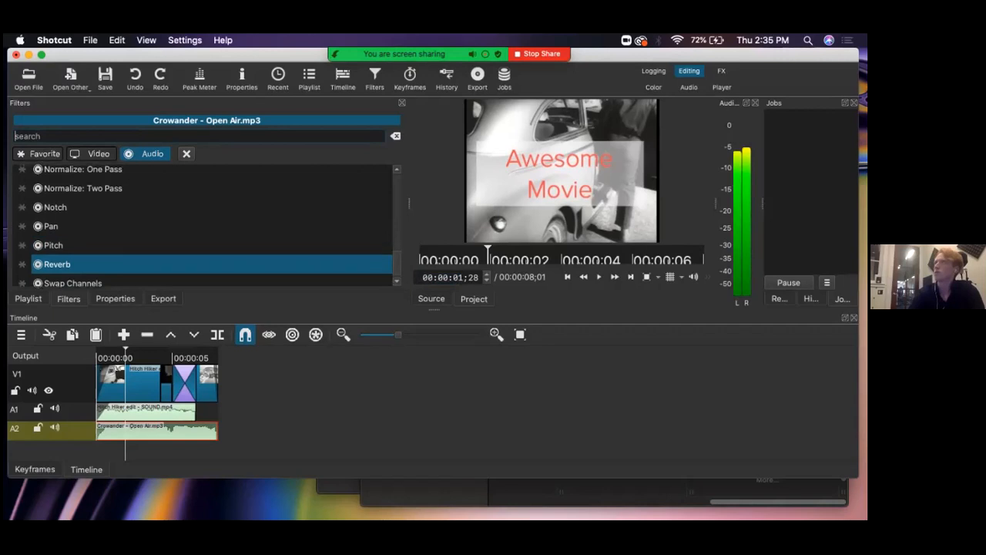
scroll(204, 266, "up", 1)
scroll(204, 270, "down", 1)
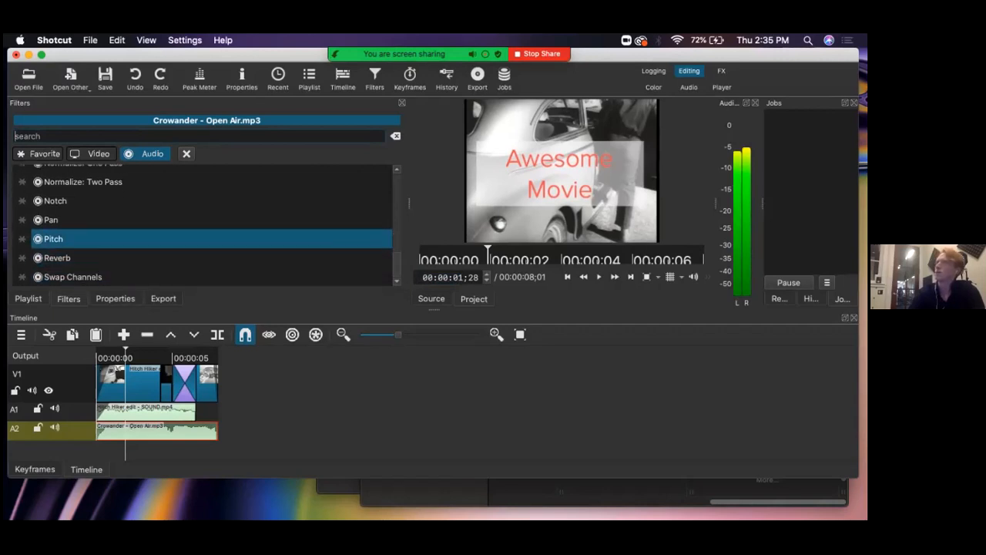
left_click(77, 219)
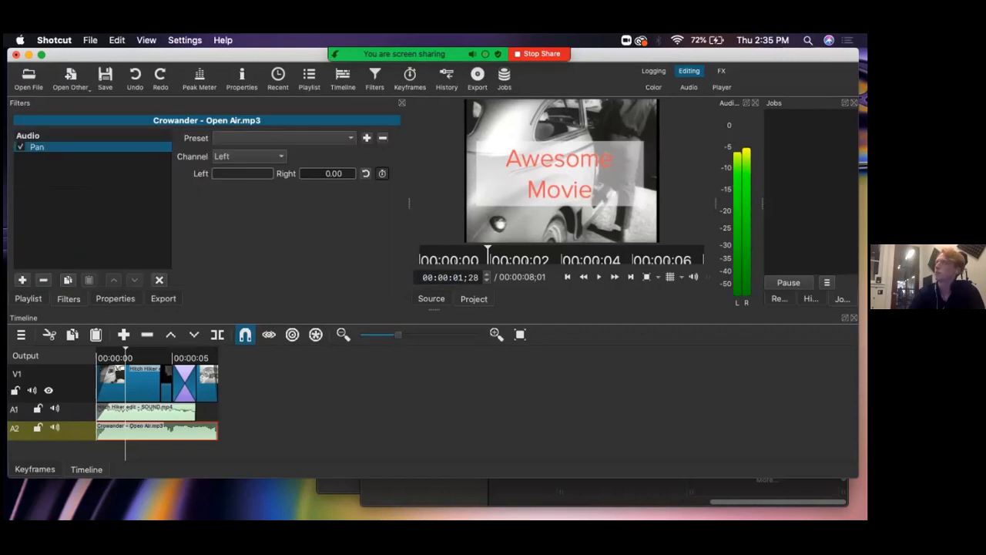
Set the Pan filter's channel to Left and add the Delay audio filter to the Crowander - Open Air.mp3 clip
left_click(249, 155)
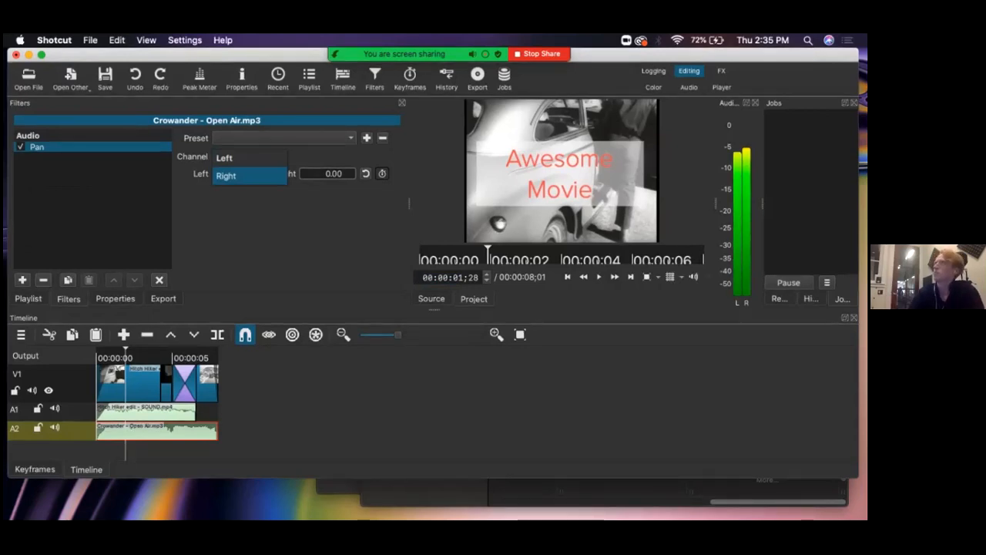
left_click(236, 158)
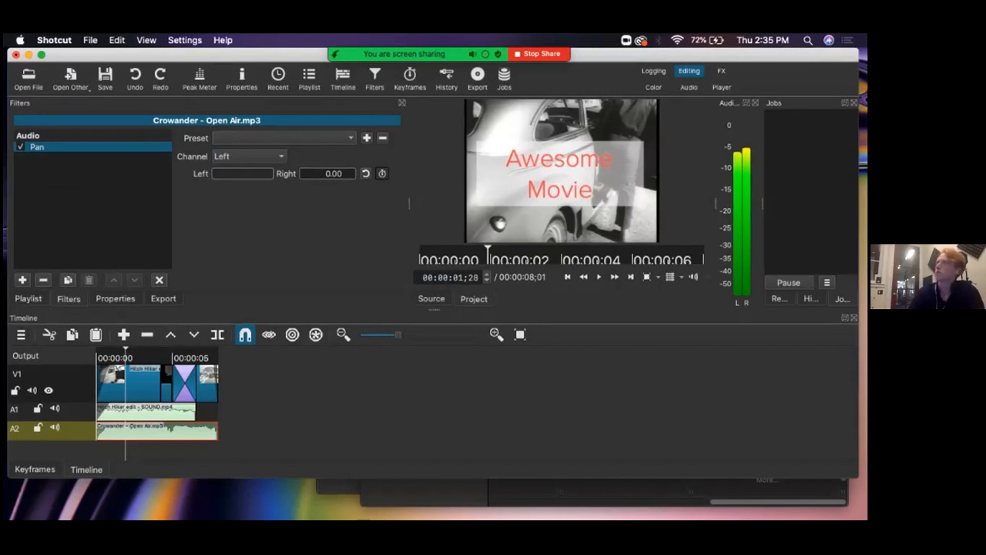
left_click(23, 280)
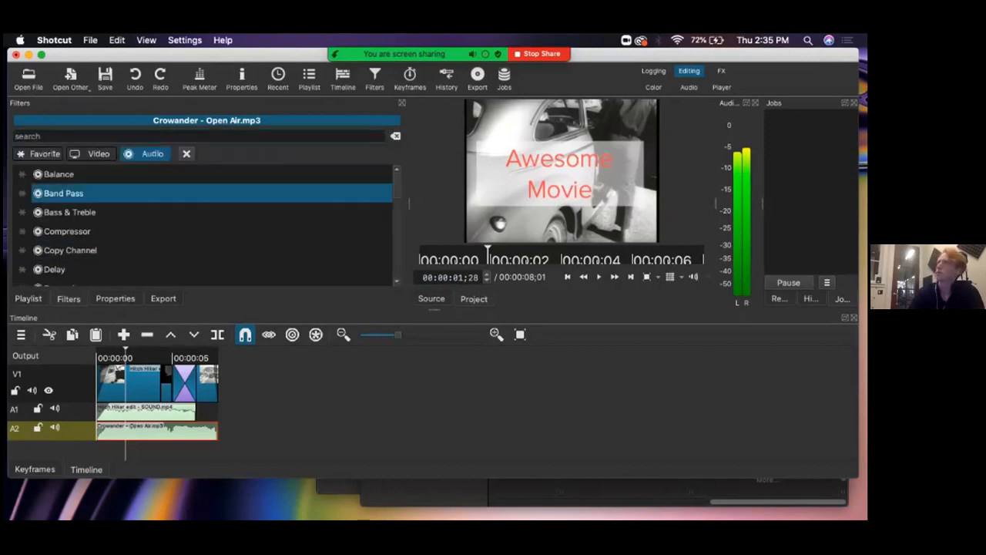
scroll(77, 216, "down", 3)
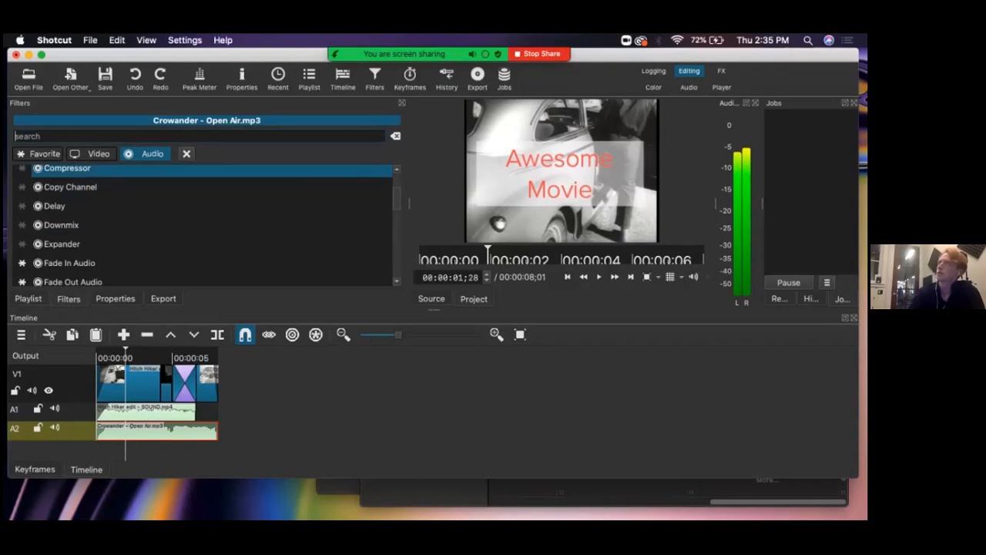
scroll(205, 225, "up", 1)
left_click(54, 212)
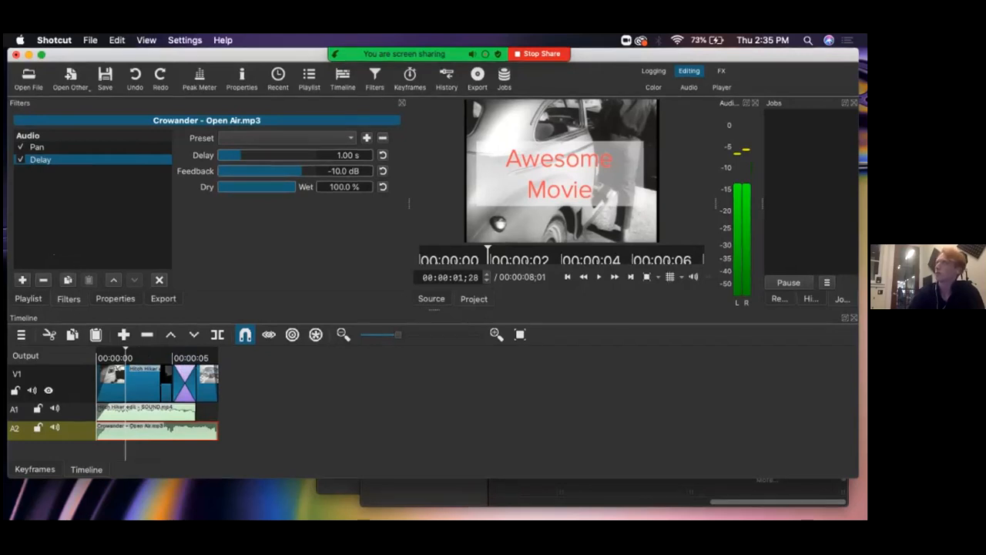
Play the project from near the start to hear the Delay filter, and mute track A1
left_click_drag(107, 358, 101, 358)
key("space")
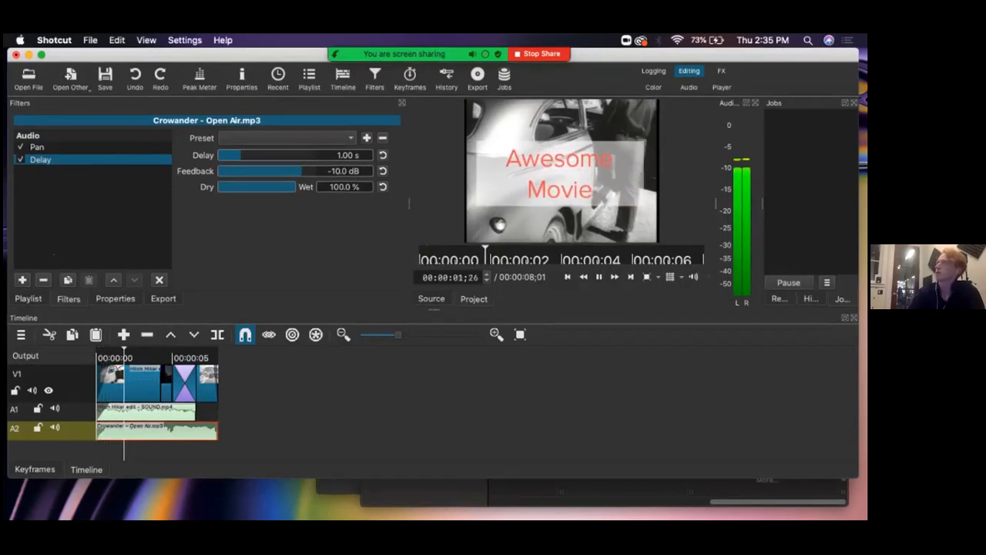
left_click(55, 408)
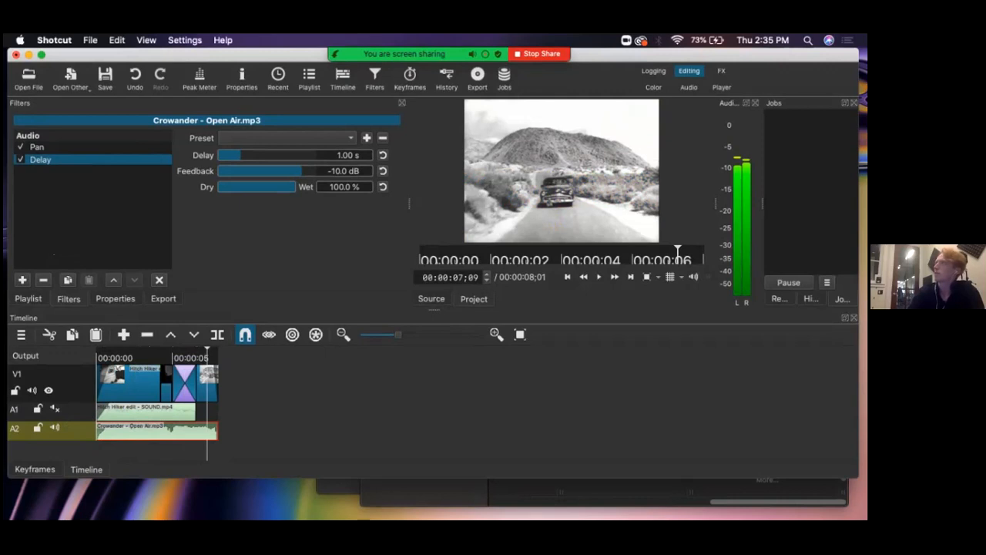
Set the Delay filter's delay time to 3.17 s and preview the project from the start, stopping near the end
left_click(283, 156)
left_click(295, 156)
left_click(98, 357)
key("space")
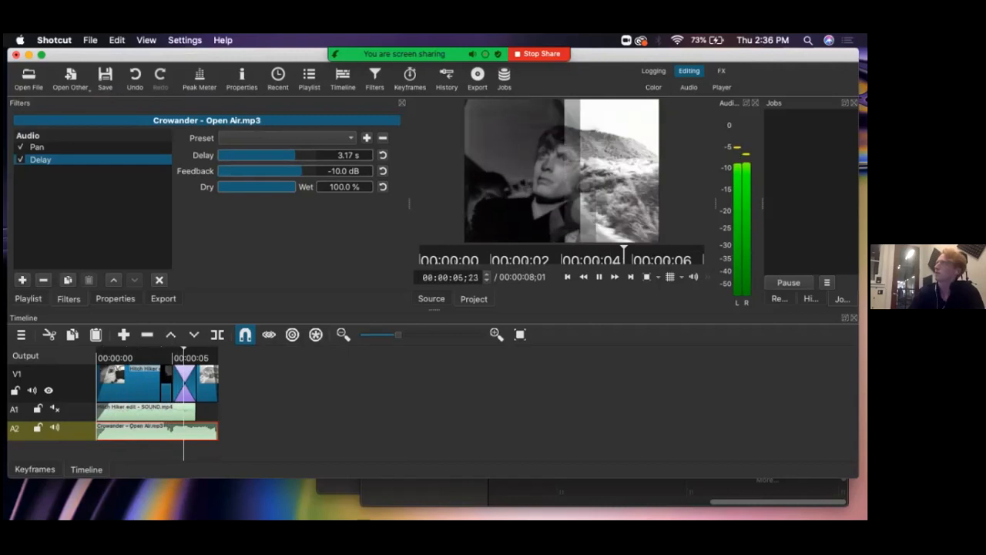
key("space")
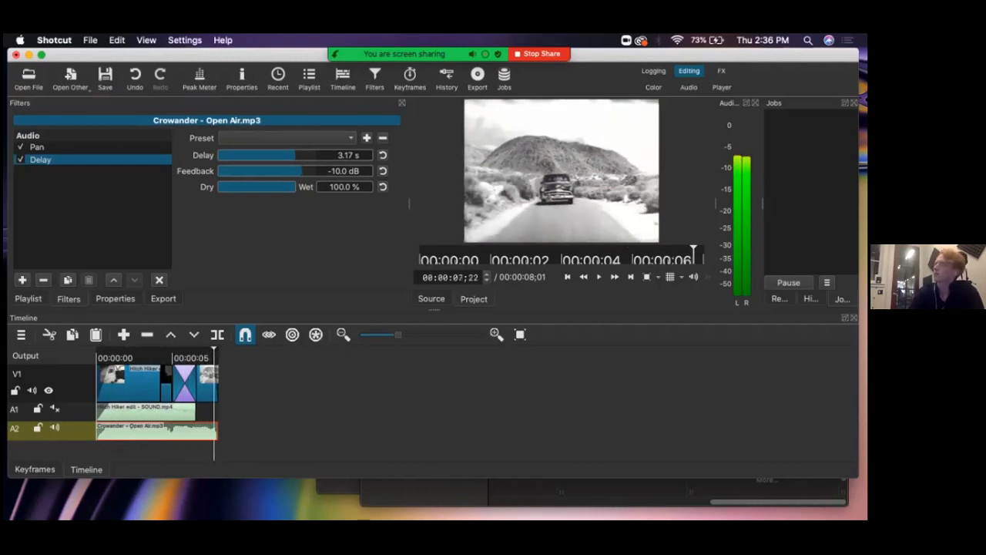
Set the Delay filter's dry/wet mix to 40.3 % and move the playhead to 00:00:00;27
left_click(249, 187)
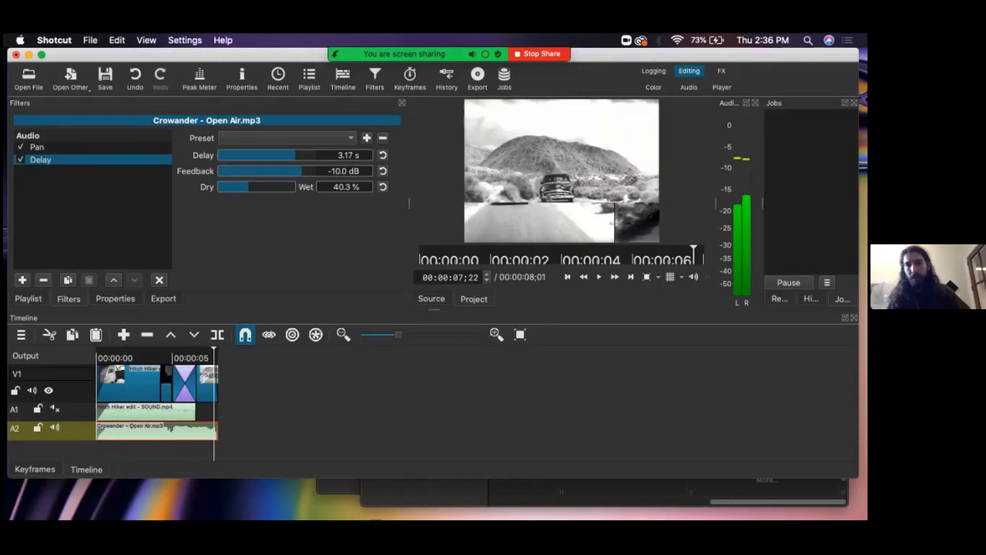
left_click(110, 357)
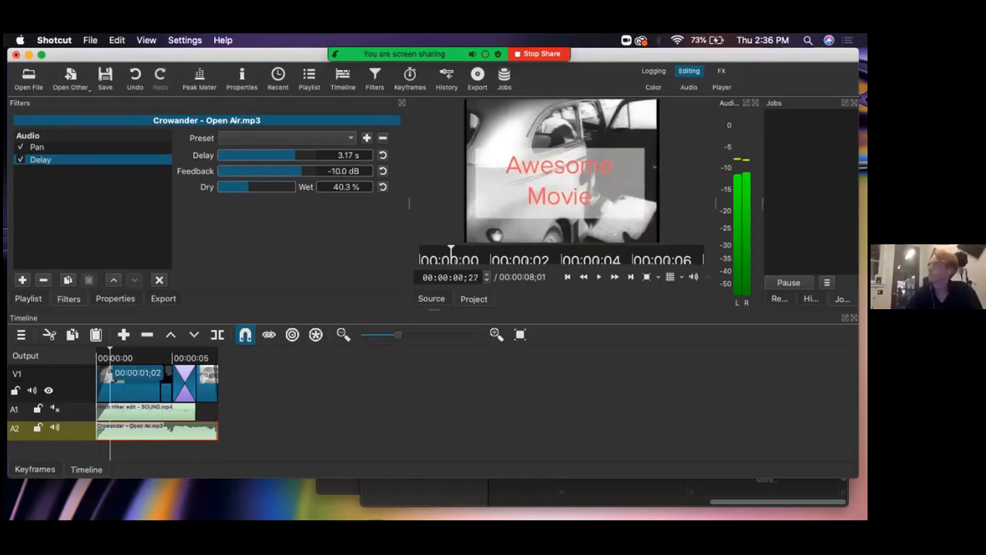